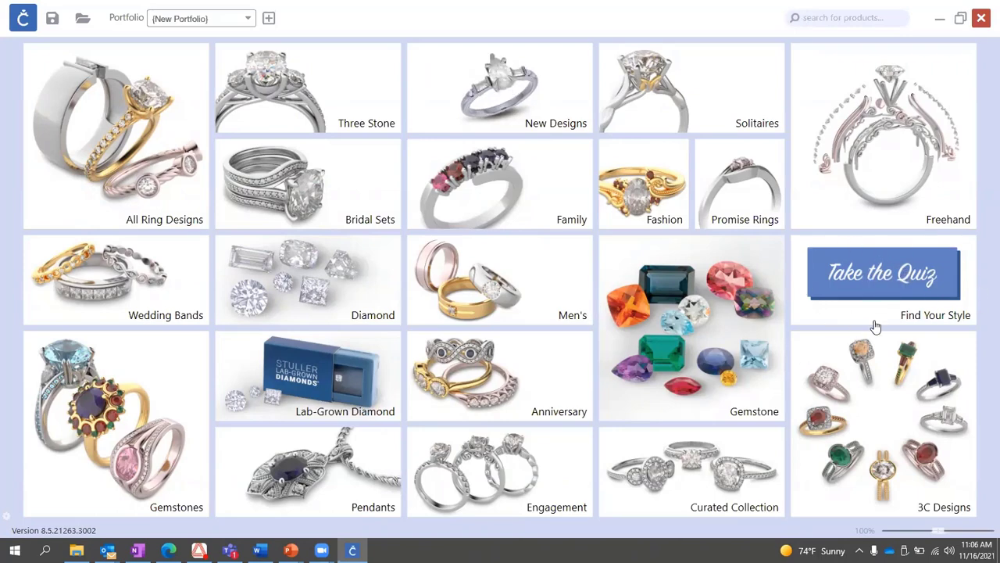
Take the design style quiz, choosing one image from each of the ten groups, and close the style results.
{"action": "left_click", "coordinate": [830, 266]}
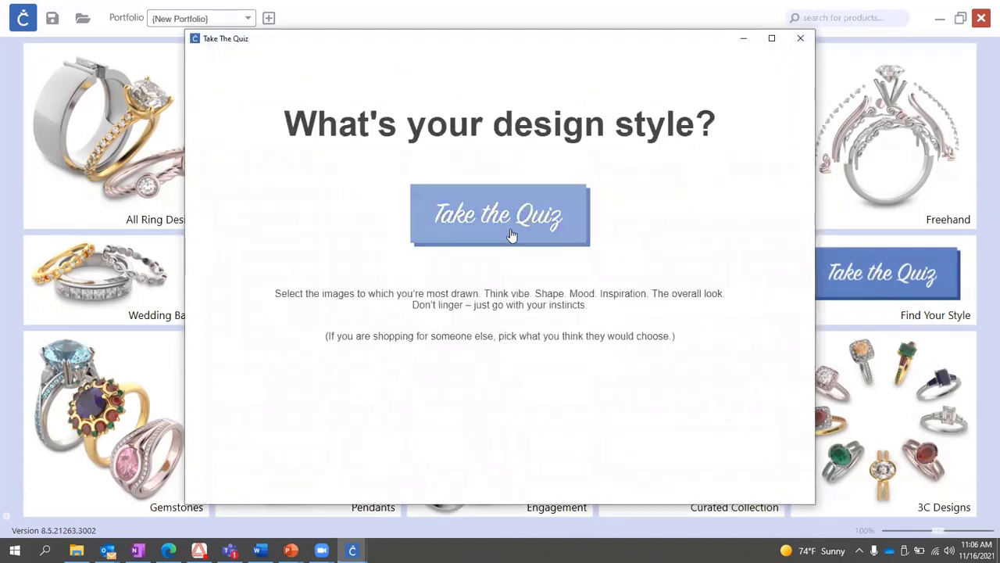
{"action": "left_click", "coordinate": [512, 235]}
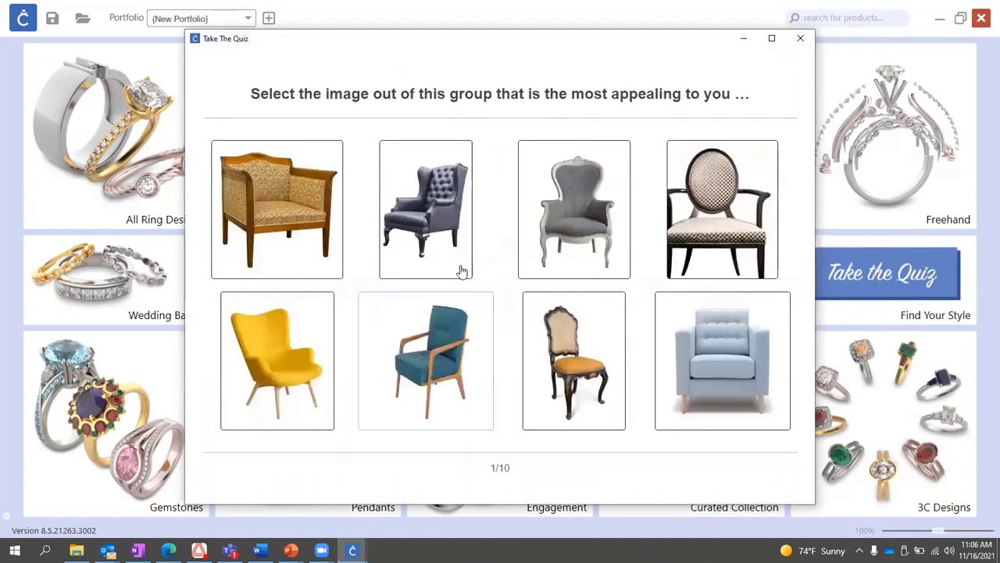
{"action": "left_click", "coordinate": [462, 270]}
{"action": "left_click", "coordinate": [423, 364]}
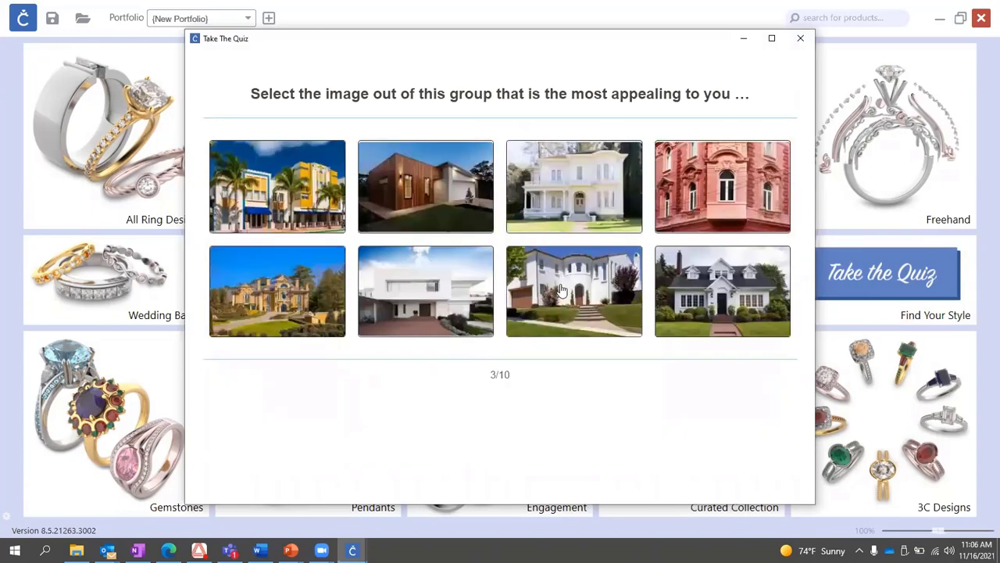
{"action": "left_click", "coordinate": [561, 290]}
{"action": "left_click", "coordinate": [565, 196]}
{"action": "left_click", "coordinate": [411, 263]}
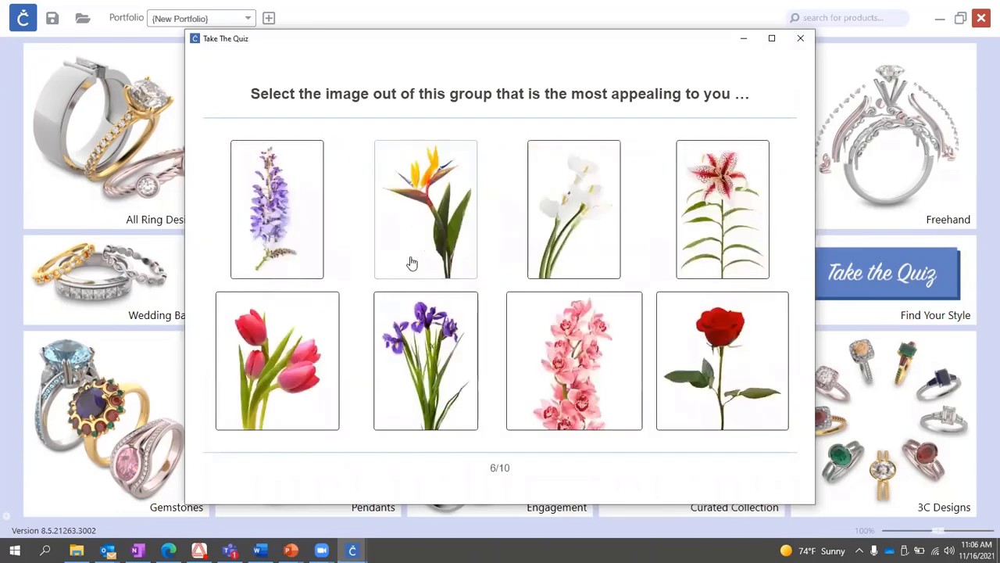
{"action": "left_click", "coordinate": [423, 340]}
{"action": "left_click", "coordinate": [302, 352]}
{"action": "left_click", "coordinate": [292, 231]}
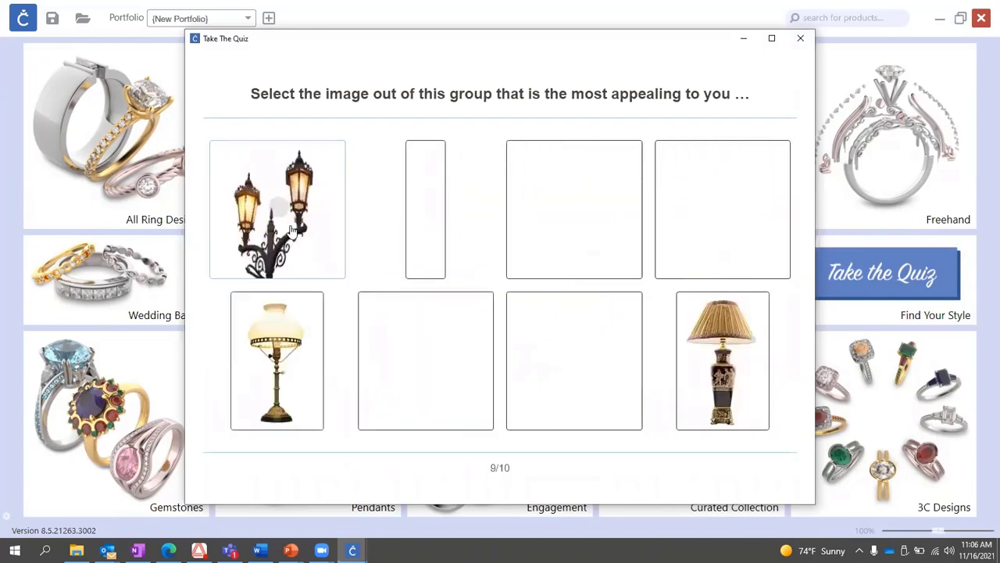
{"action": "left_click", "coordinate": [438, 360]}
{"action": "left_click", "coordinate": [568, 359]}
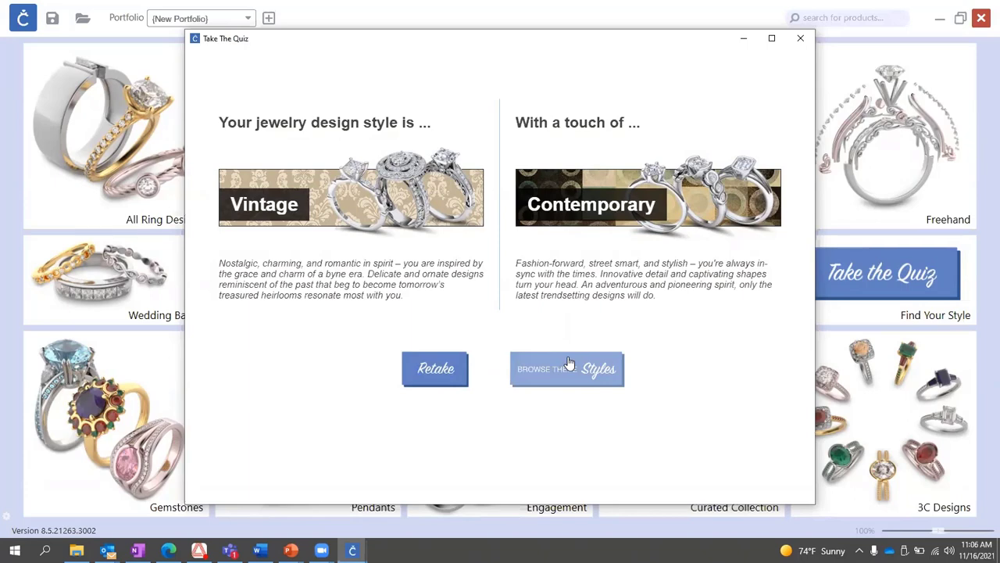
{"action": "left_click", "coordinate": [801, 40]}
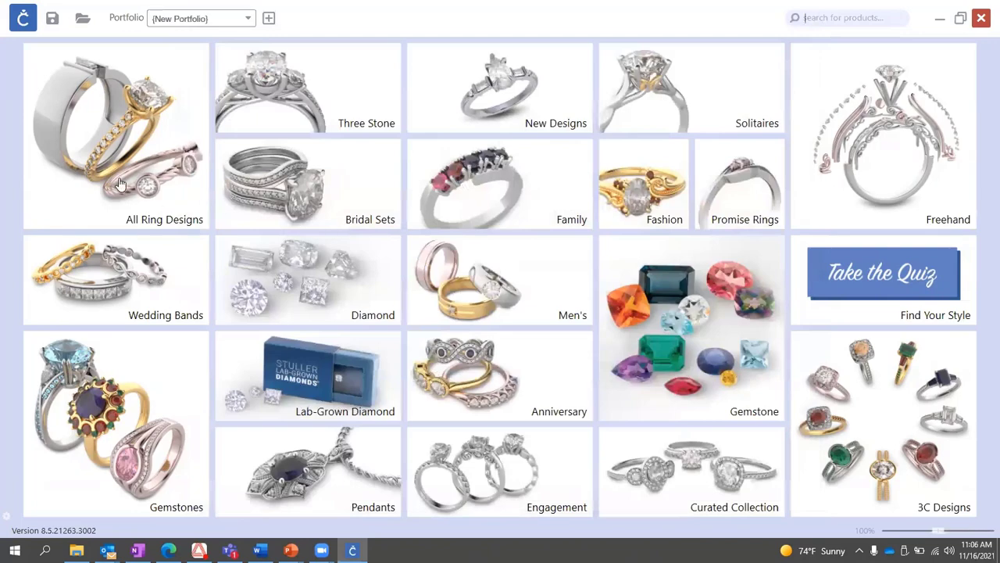
Browse all ring designs and filter them to an Oval center shape.
{"action": "left_click", "coordinate": [102, 133]}
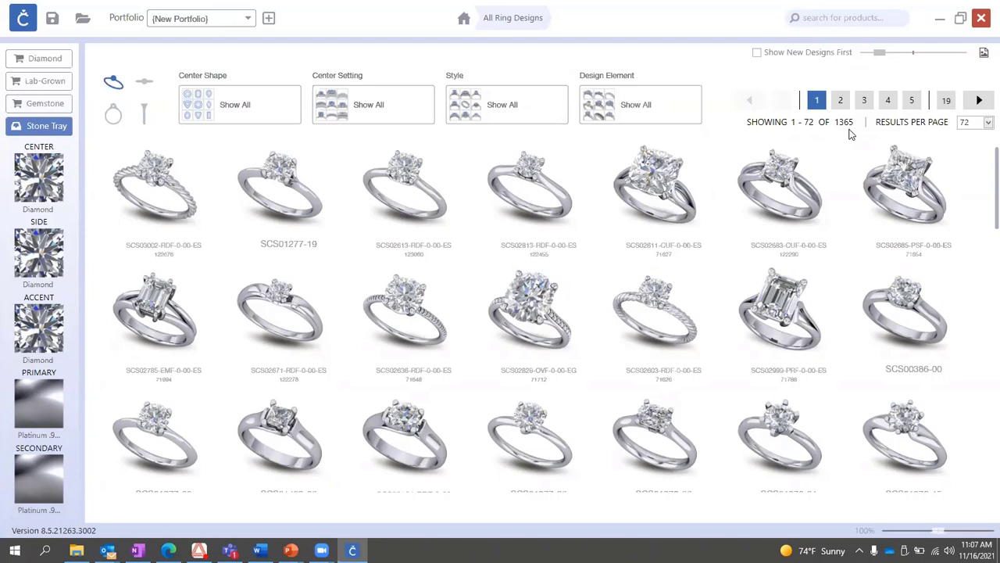
{"action": "left_click", "coordinate": [235, 105]}
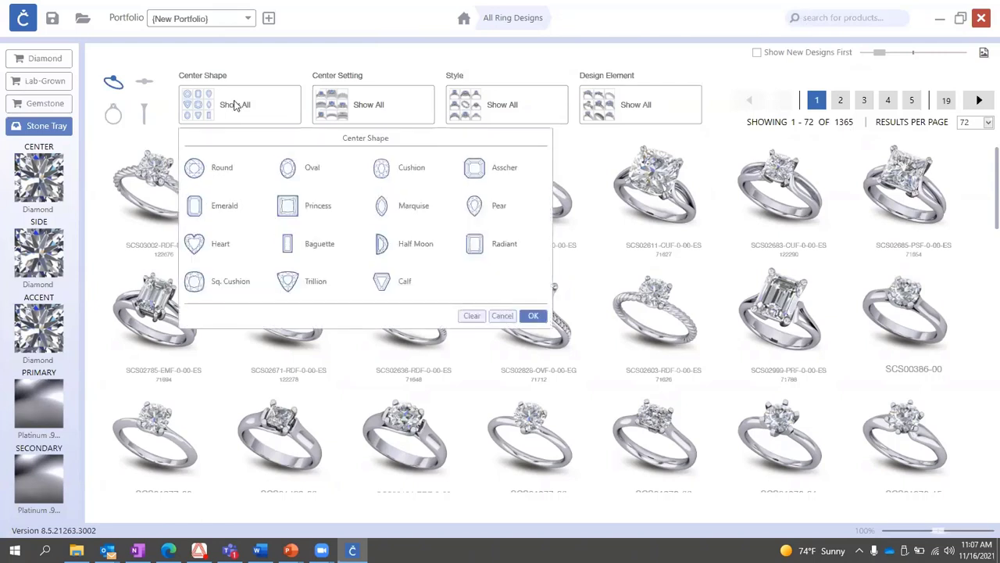
{"action": "left_click", "coordinate": [316, 167]}
{"action": "left_click", "coordinate": [532, 316]}
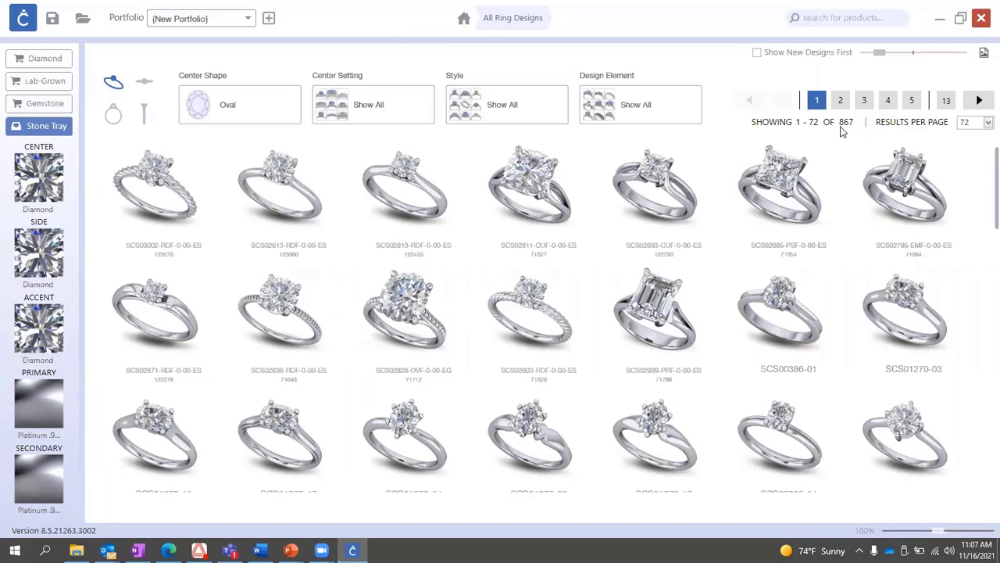
Filter the ring designs to a Bezel center setting.
{"action": "left_click", "coordinate": [336, 104]}
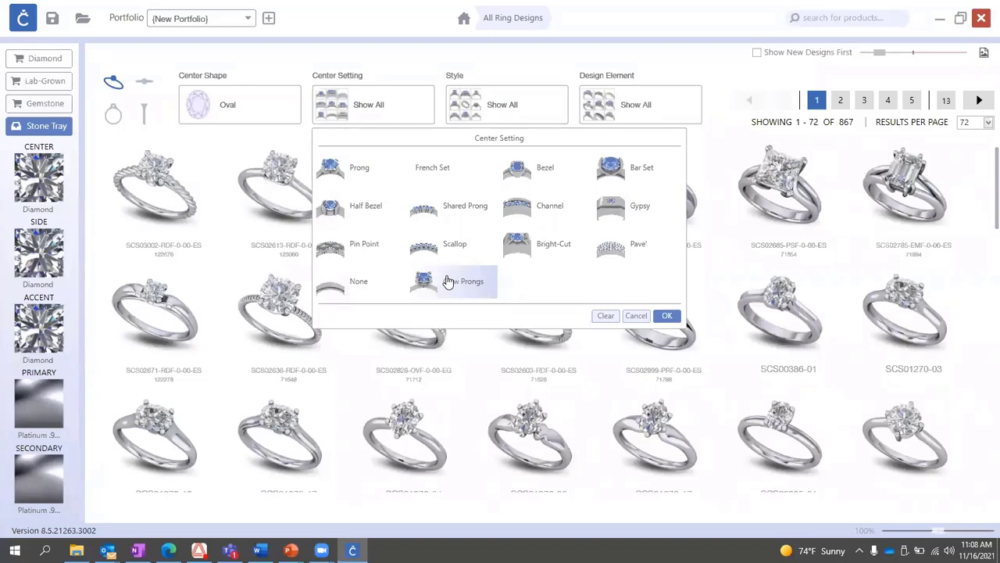
{"action": "left_click", "coordinate": [547, 168]}
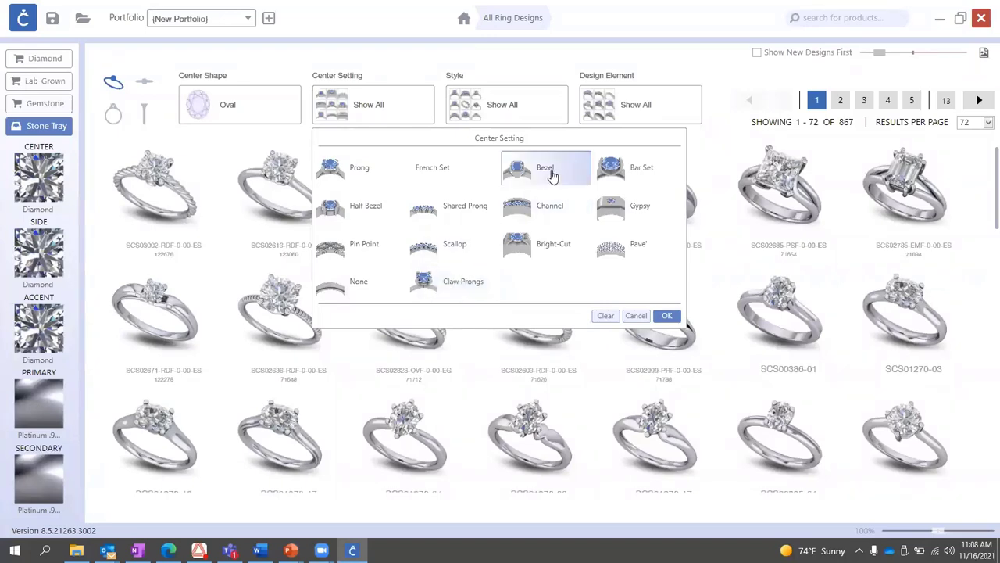
{"action": "left_click", "coordinate": [667, 316]}
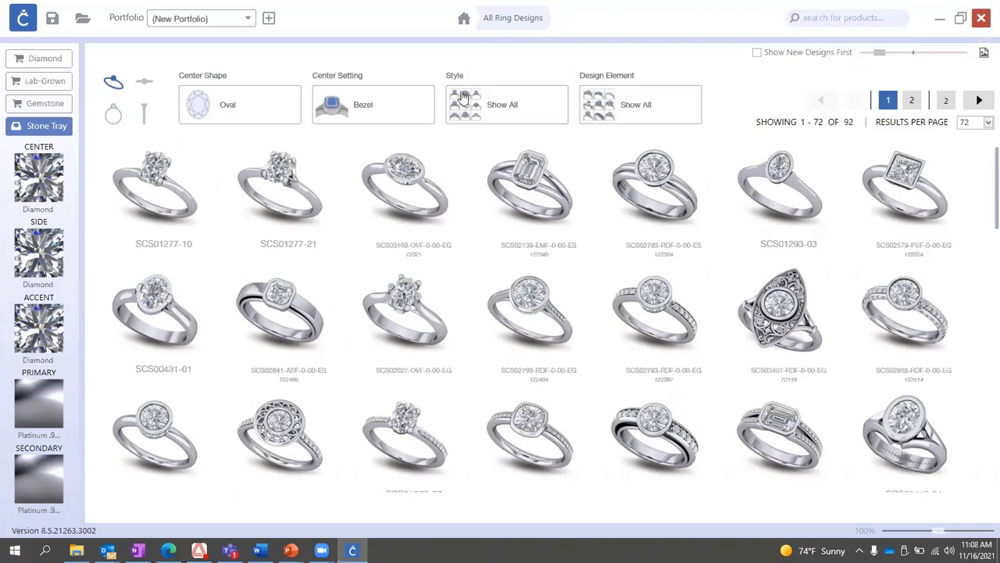
Look over the style filter choices, leaving all styles shown, and filter the rings by the Halo design element.
{"action": "left_click", "coordinate": [517, 111]}
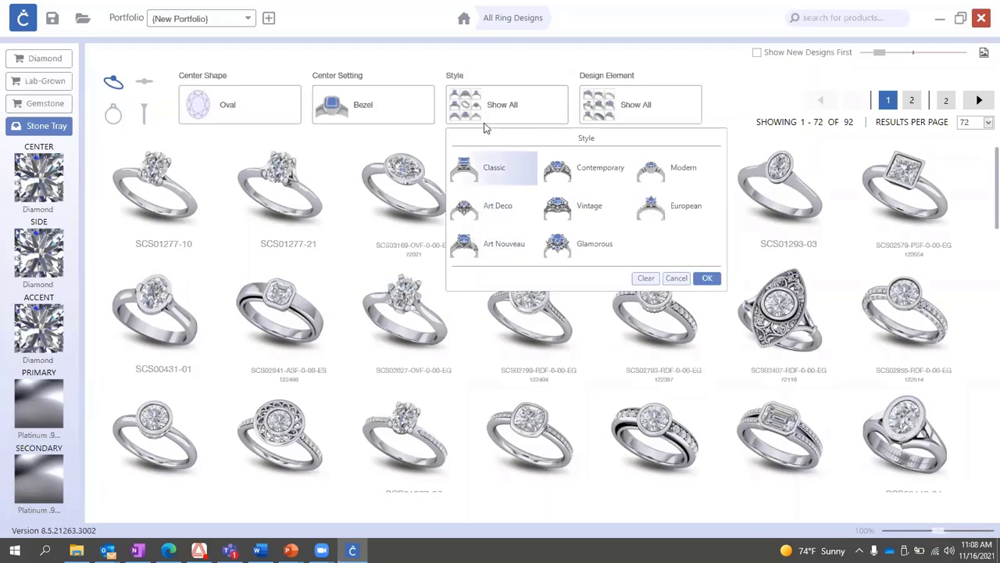
{"action": "left_click", "coordinate": [654, 108]}
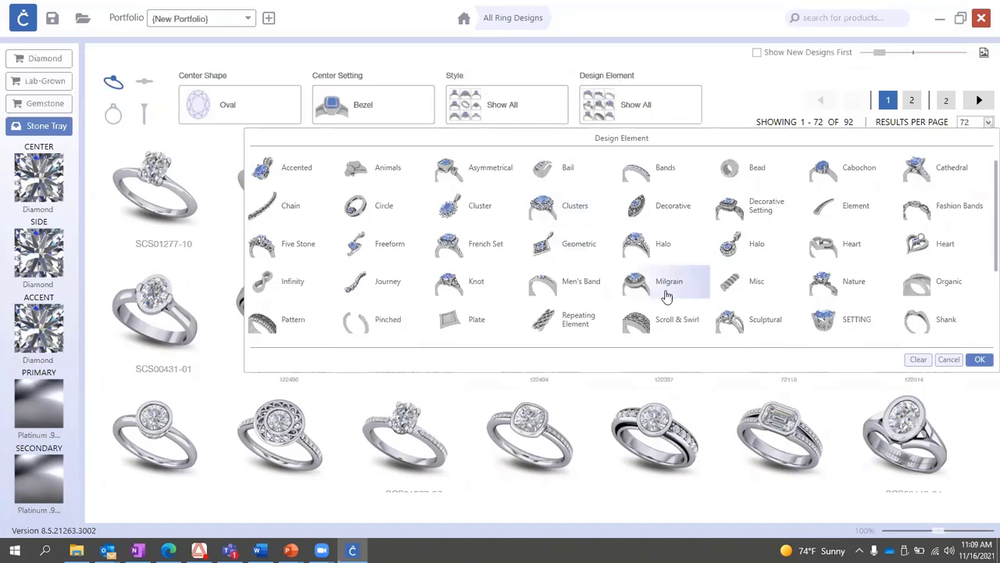
{"action": "left_click", "coordinate": [662, 247]}
{"action": "left_click", "coordinate": [979, 360]}
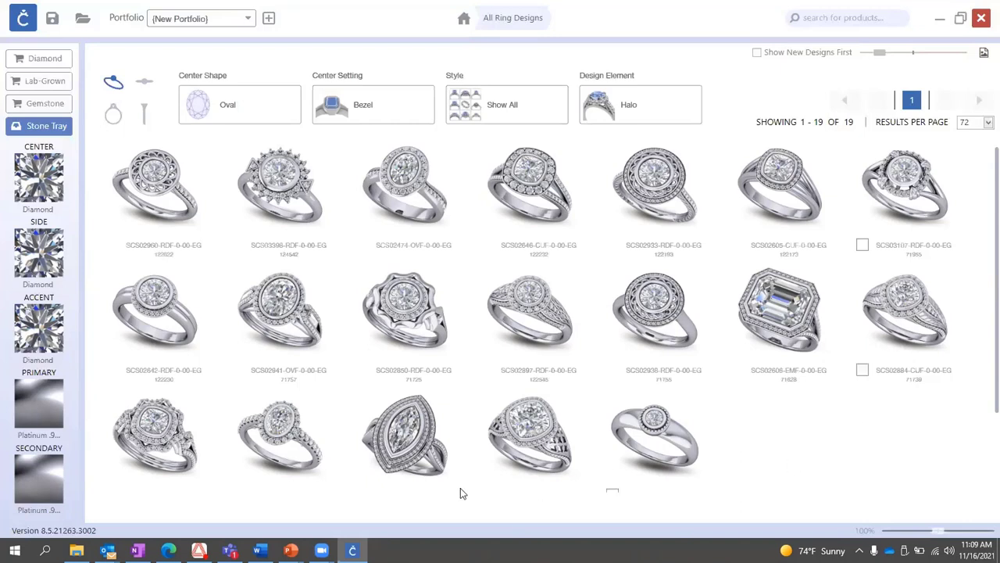
Compare the filtered rings from the front, side and top, and return to the perspective view.
{"action": "left_click", "coordinate": [114, 114]}
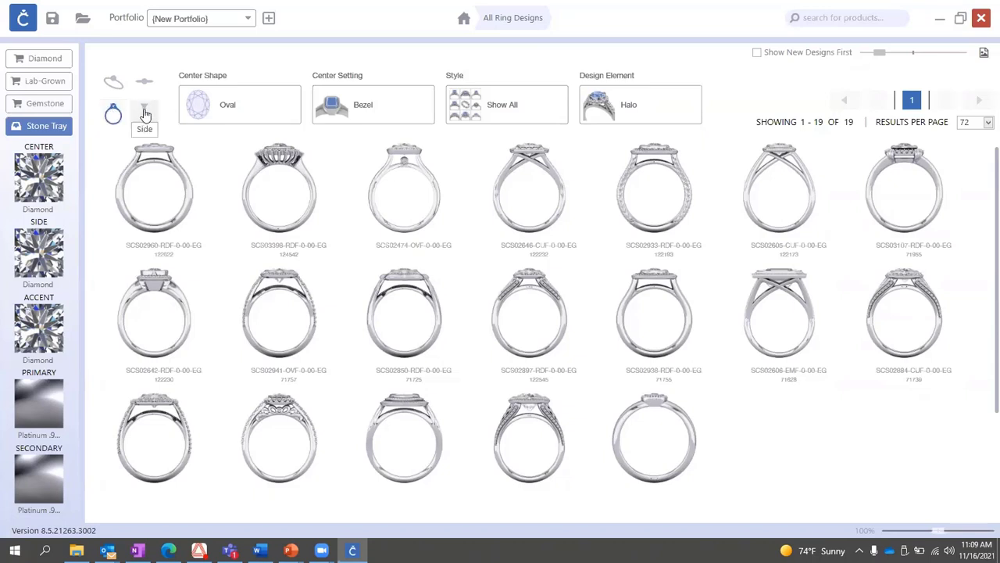
{"action": "left_click", "coordinate": [144, 111]}
{"action": "left_click", "coordinate": [144, 91]}
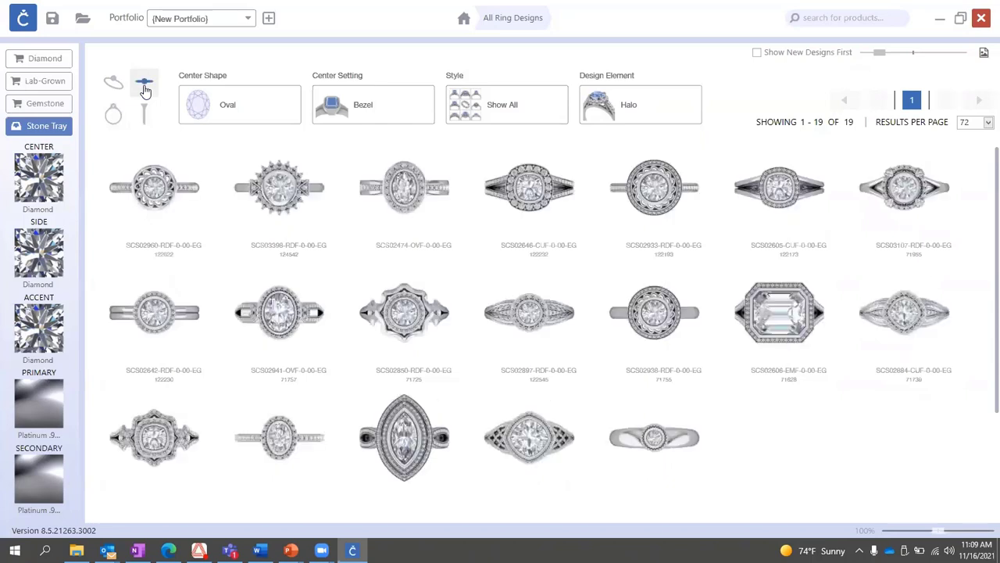
{"action": "left_click", "coordinate": [113, 82]}
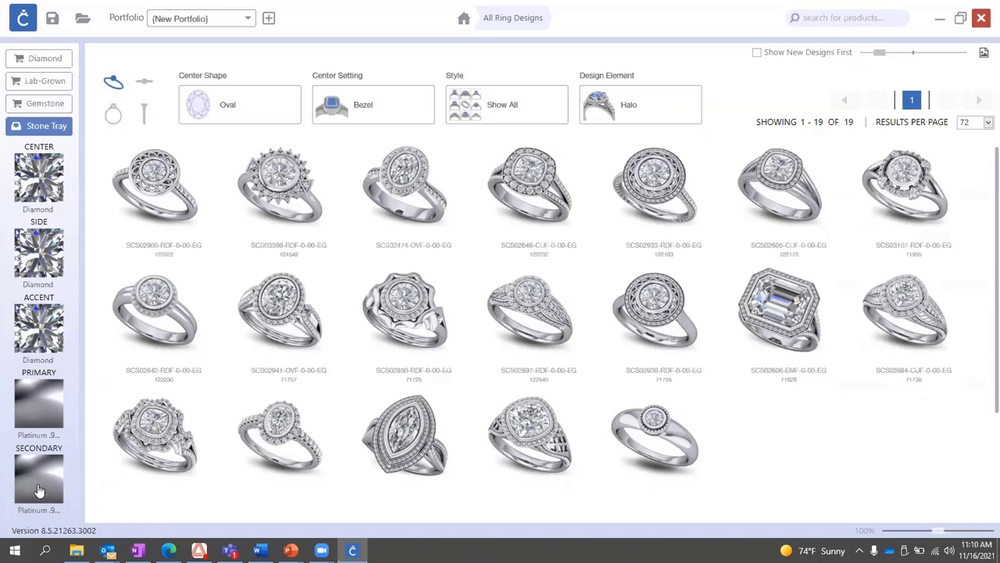
Set the center stone to Emerald and both the primary and secondary metals to 14K Yellow.
{"action": "left_click", "coordinate": [38, 178]}
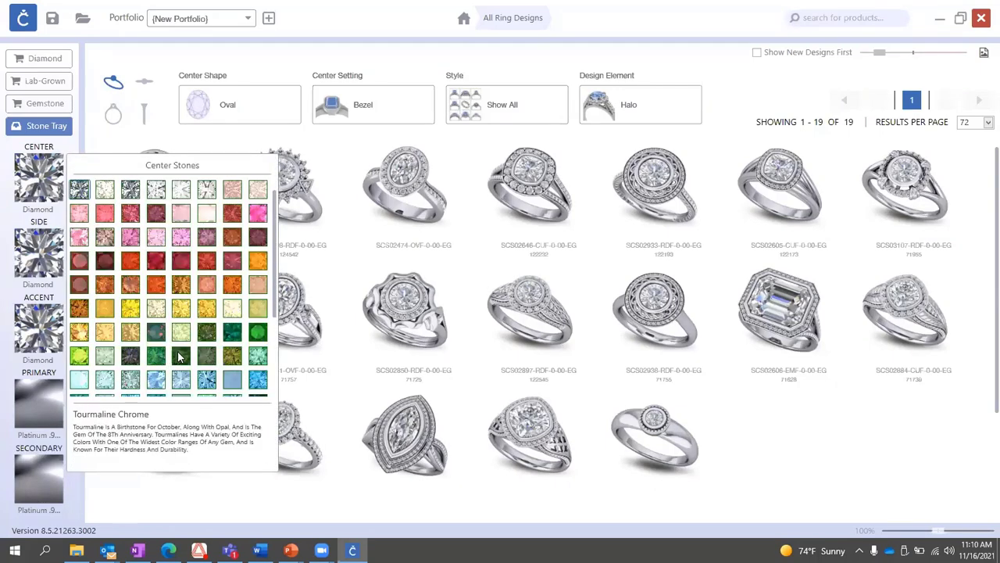
{"action": "left_click", "coordinate": [232, 334]}
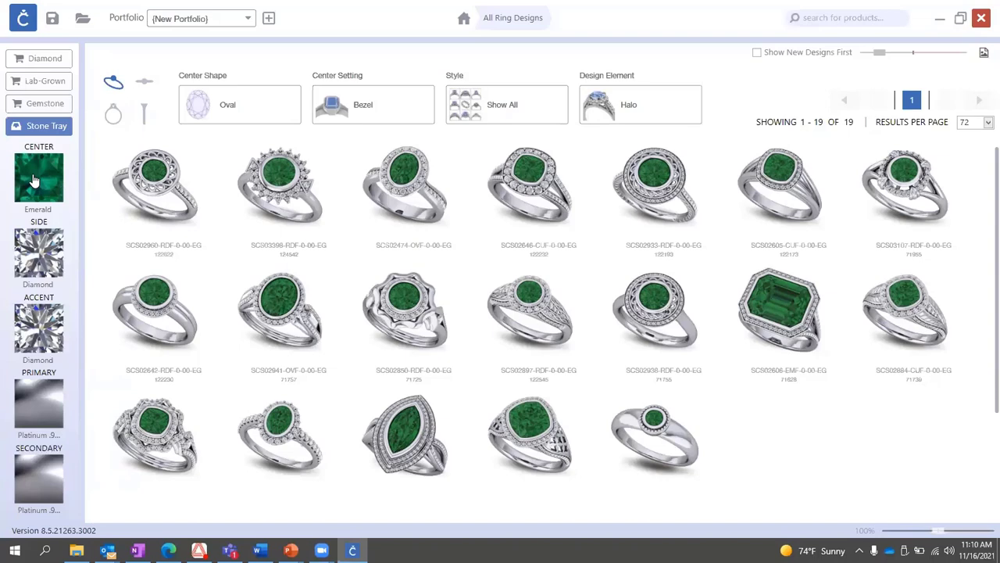
{"action": "left_click", "coordinate": [36, 404]}
{"action": "left_click", "coordinate": [130, 313]}
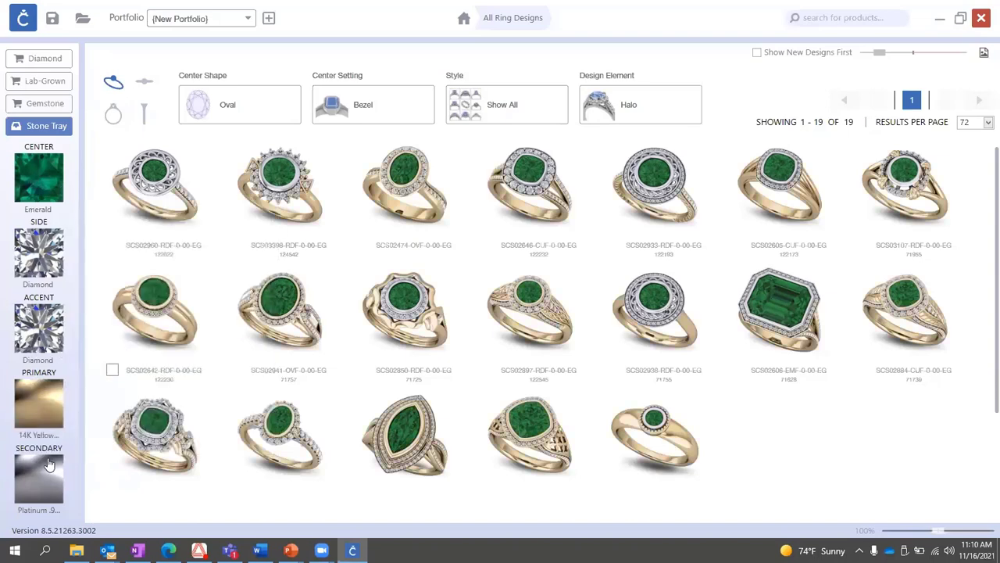
{"action": "left_click", "coordinate": [44, 471]}
{"action": "left_click", "coordinate": [144, 391]}
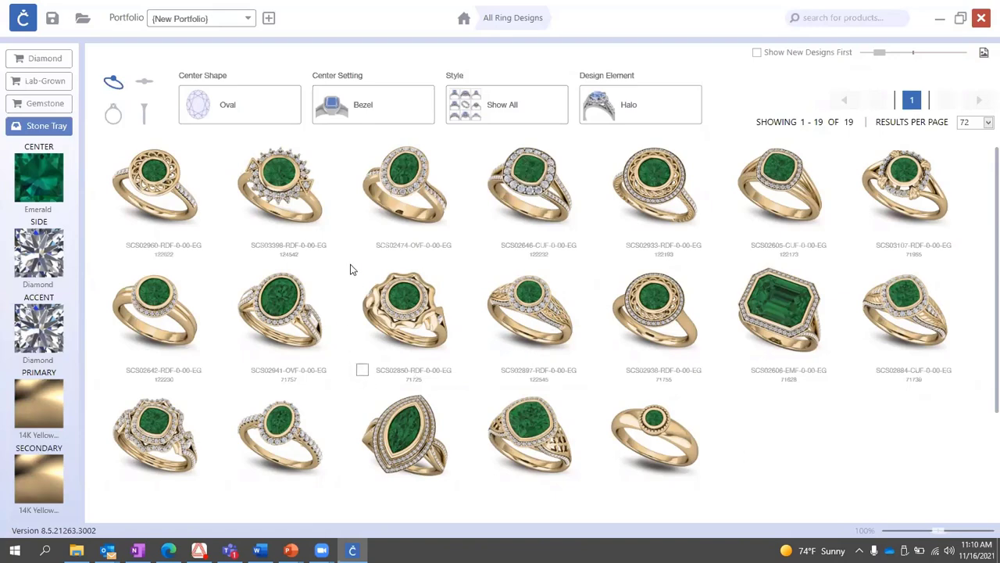
Mark the ring designs SCS02474, SCS02850, SCS02897 and SCS02938 and expand the session picks.
{"action": "left_click", "coordinate": [362, 244]}
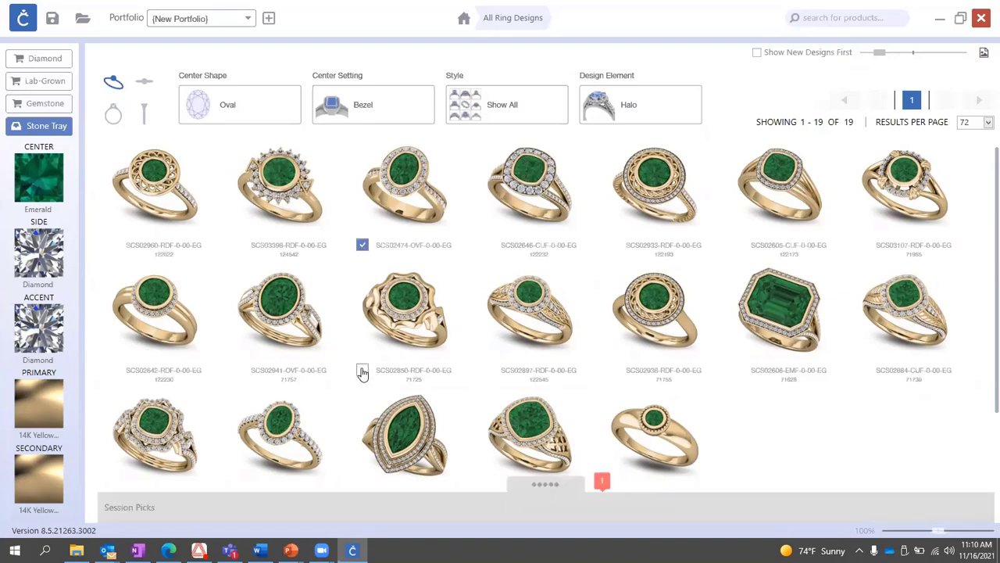
{"action": "left_click", "coordinate": [362, 371]}
{"action": "left_click", "coordinate": [488, 371]}
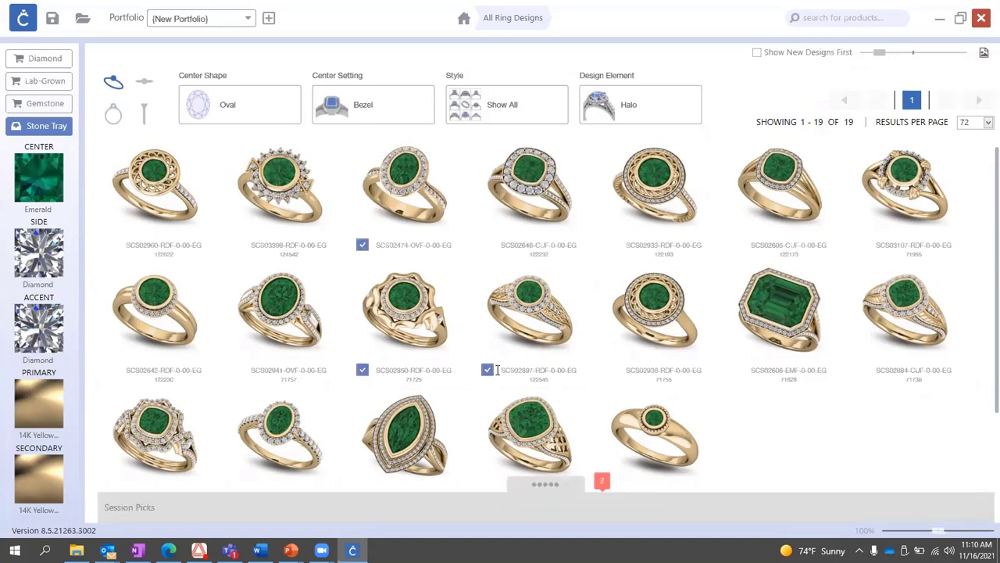
{"action": "left_click", "coordinate": [612, 371]}
{"action": "left_click", "coordinate": [561, 487]}
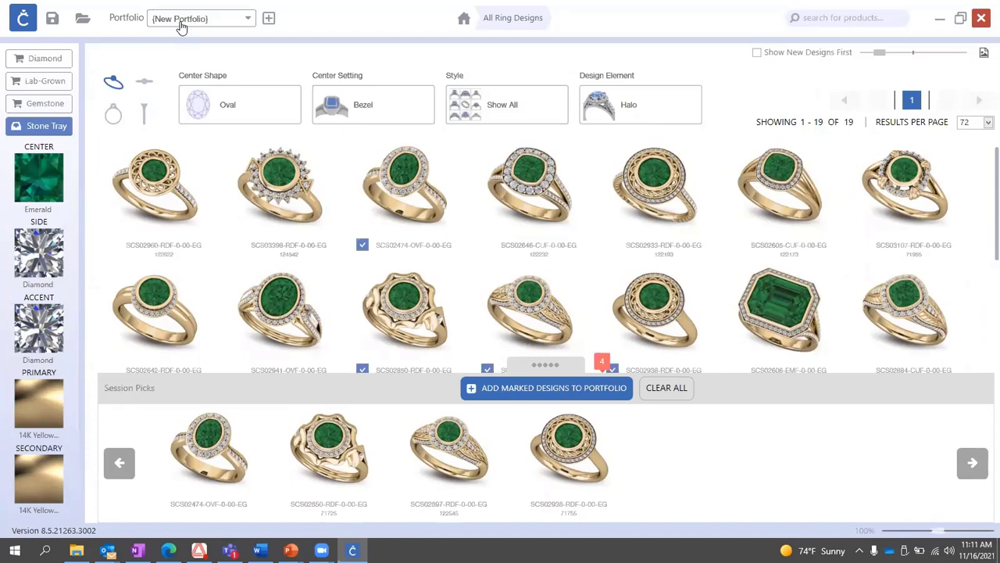
Create a new portfolio named "Customers Name" and add the marked designs to it.
{"action": "left_click", "coordinate": [249, 23]}
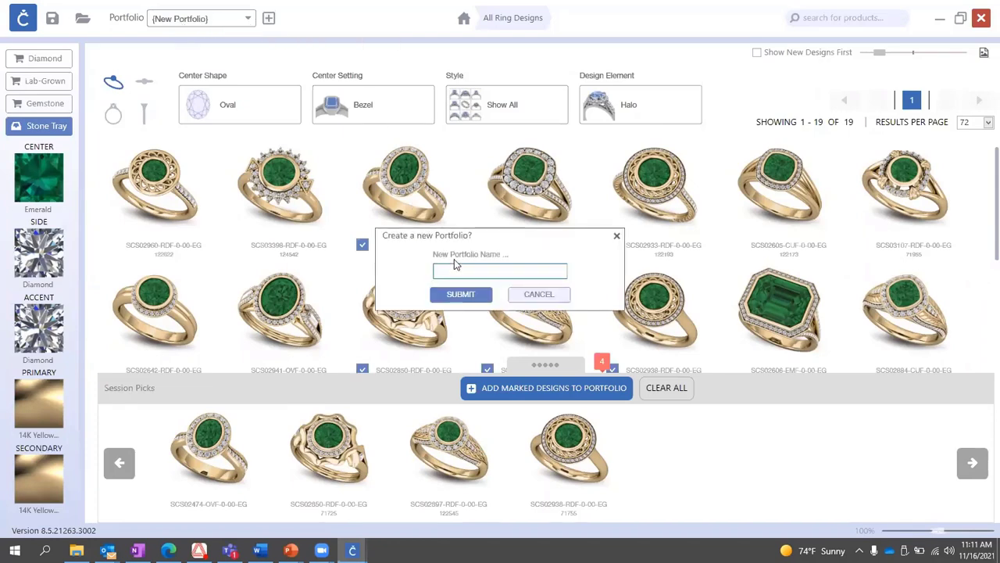
{"action": "type", "text": "Customers Name"}
{"action": "left_click", "coordinate": [472, 295]}
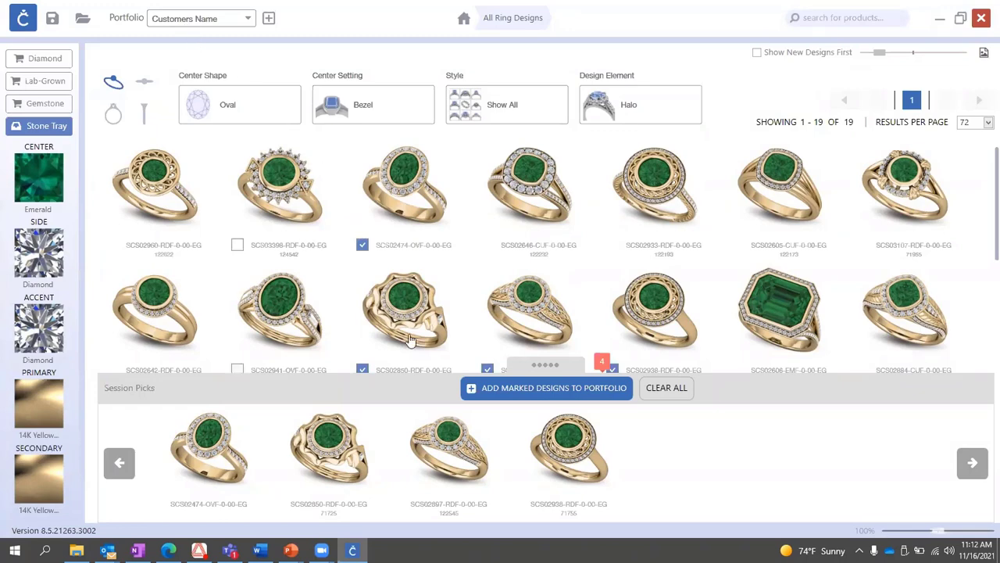
{"action": "left_click", "coordinate": [521, 388]}
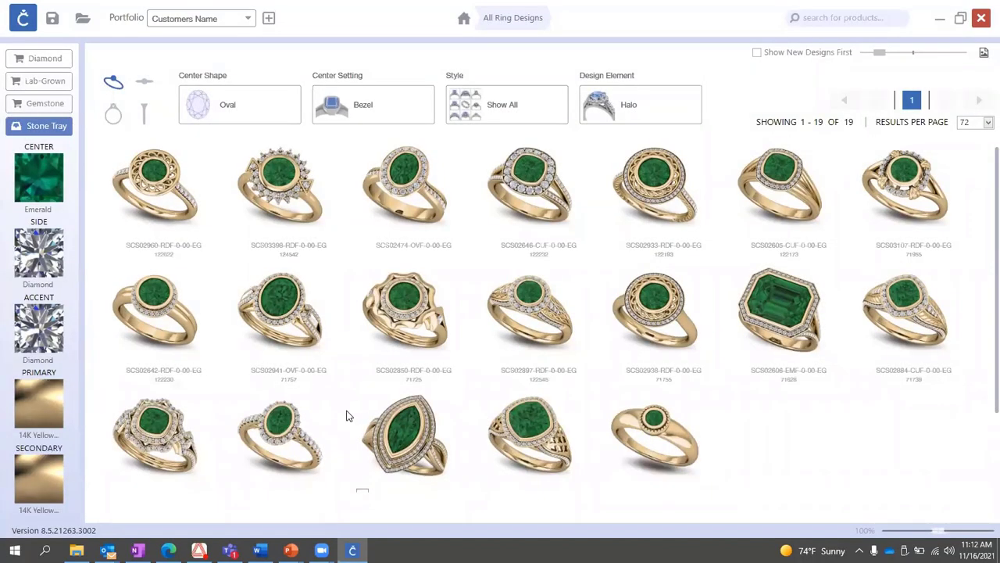
Open the saved portfolio and mark the base designs SCS02938 and SCS02897 as favorites.
{"action": "left_click", "coordinate": [83, 21]}
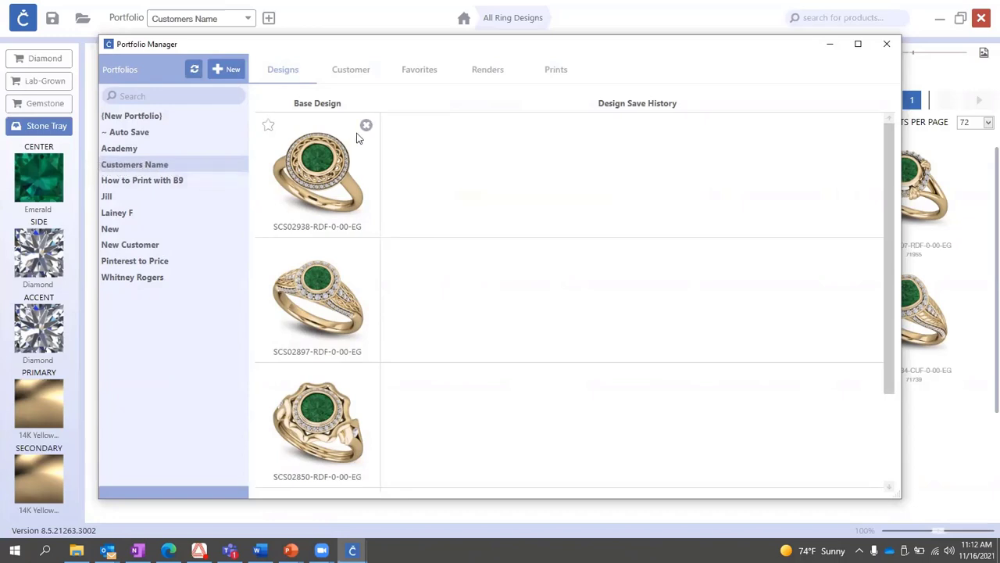
{"action": "scroll", "coordinate": [362, 446], "scroll_direction": "down", "scroll_amount": 1}
{"action": "scroll", "coordinate": [362, 446], "scroll_direction": "up", "scroll_amount": 1}
{"action": "scroll", "coordinate": [359, 436], "scroll_direction": "down", "scroll_amount": 1}
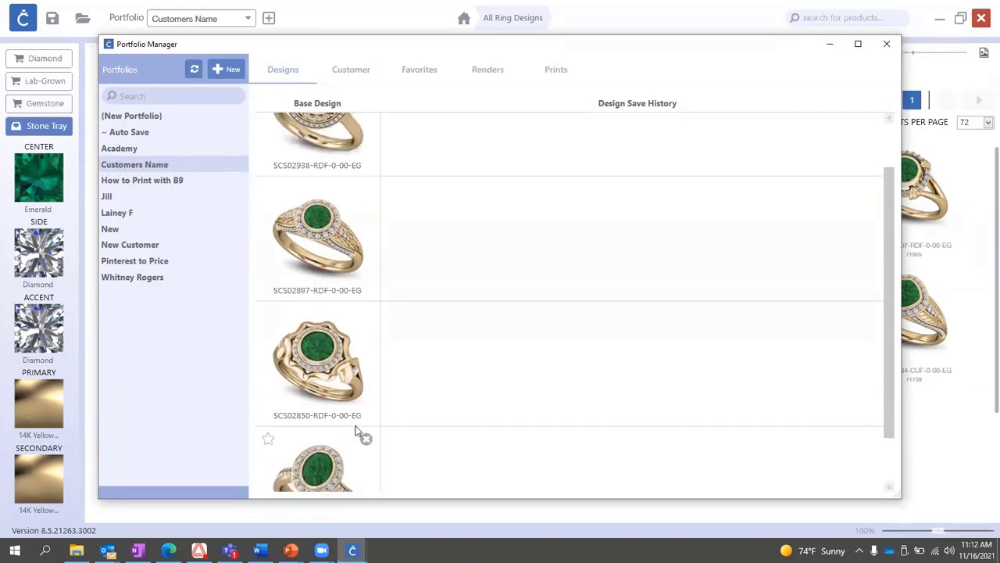
{"action": "scroll", "coordinate": [355, 422], "scroll_direction": "up", "scroll_amount": 1}
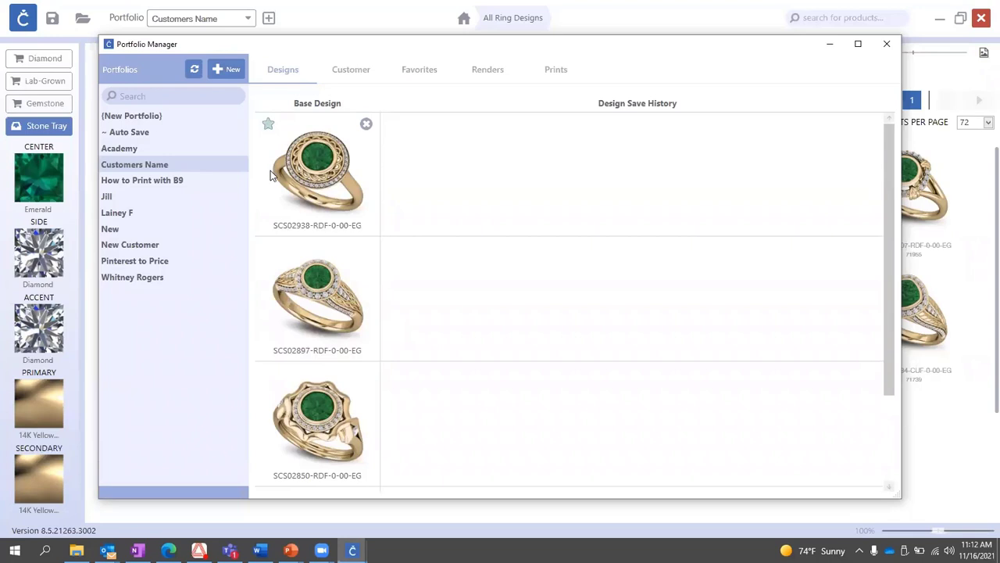
{"action": "left_click", "coordinate": [268, 248]}
Review the portfolio's customer details form, including the comments field, and its favorite designs.
{"action": "left_click", "coordinate": [348, 70]}
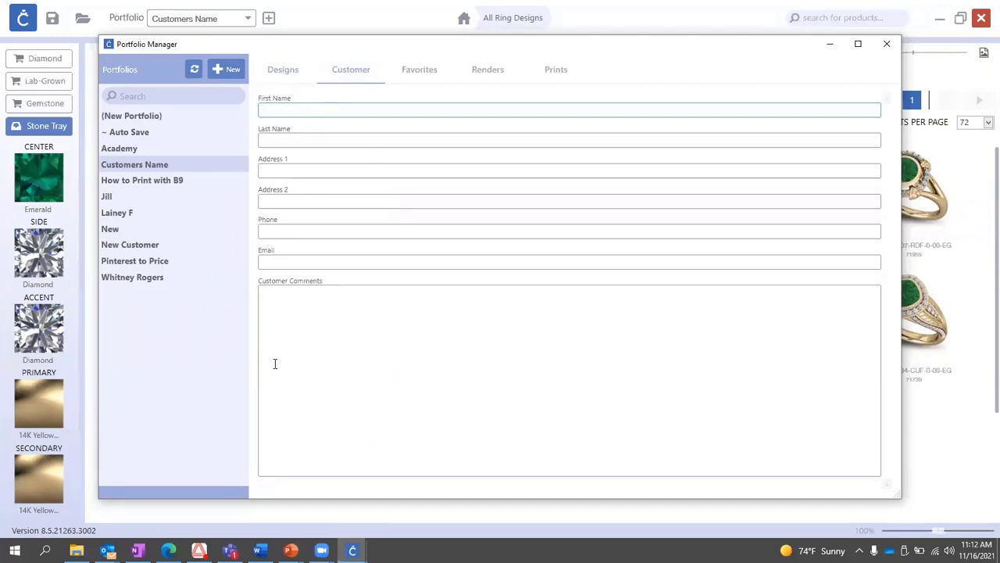
{"action": "left_click", "coordinate": [292, 336]}
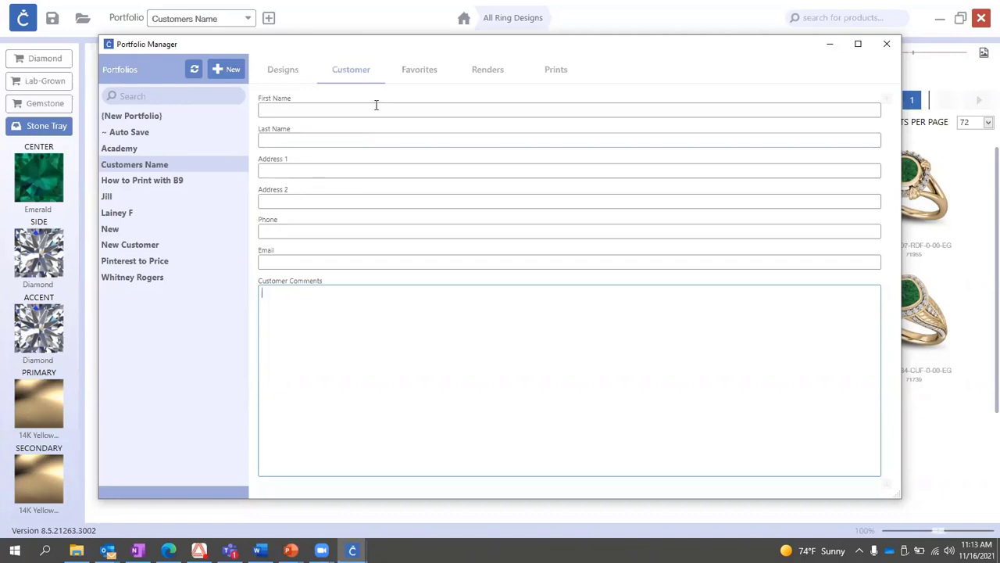
{"action": "left_click", "coordinate": [416, 72]}
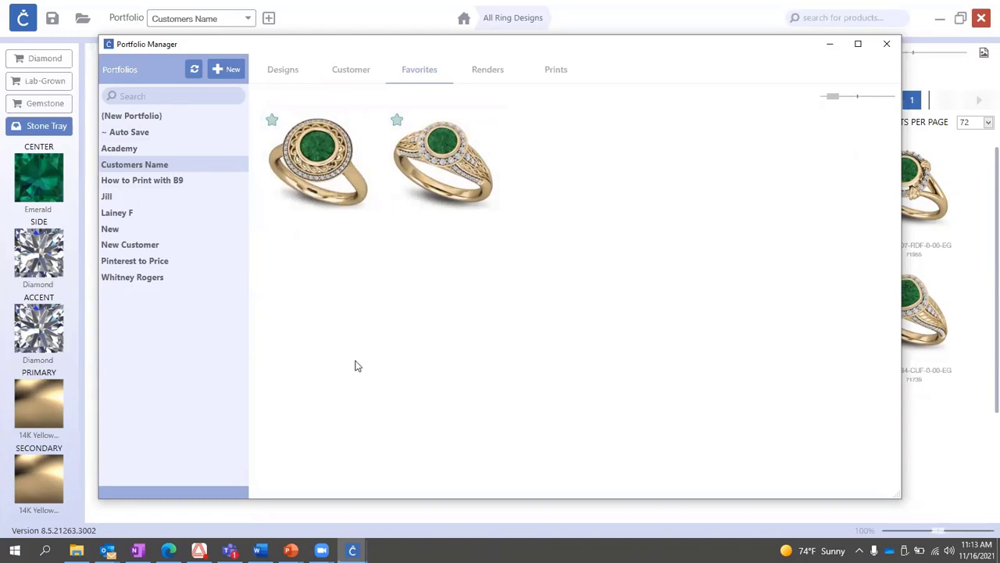
Review the portfolio's renders, favorites and full list of base designs, and close the portfolio manager.
{"action": "left_click", "coordinate": [480, 70]}
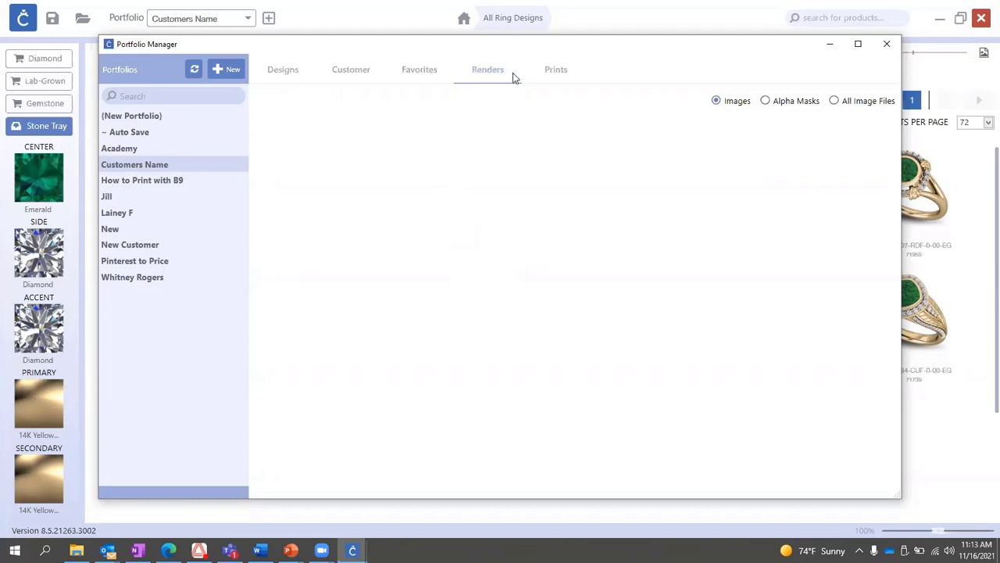
{"action": "left_click", "coordinate": [421, 69]}
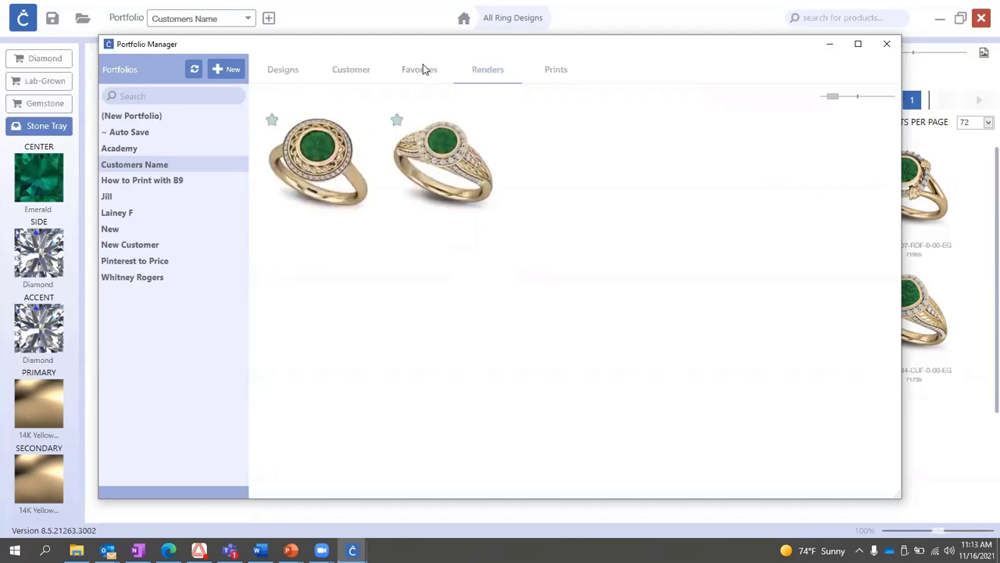
{"action": "left_click", "coordinate": [364, 71]}
{"action": "left_click", "coordinate": [290, 71]}
{"action": "scroll", "coordinate": [350, 287], "scroll_direction": "down", "scroll_amount": 1}
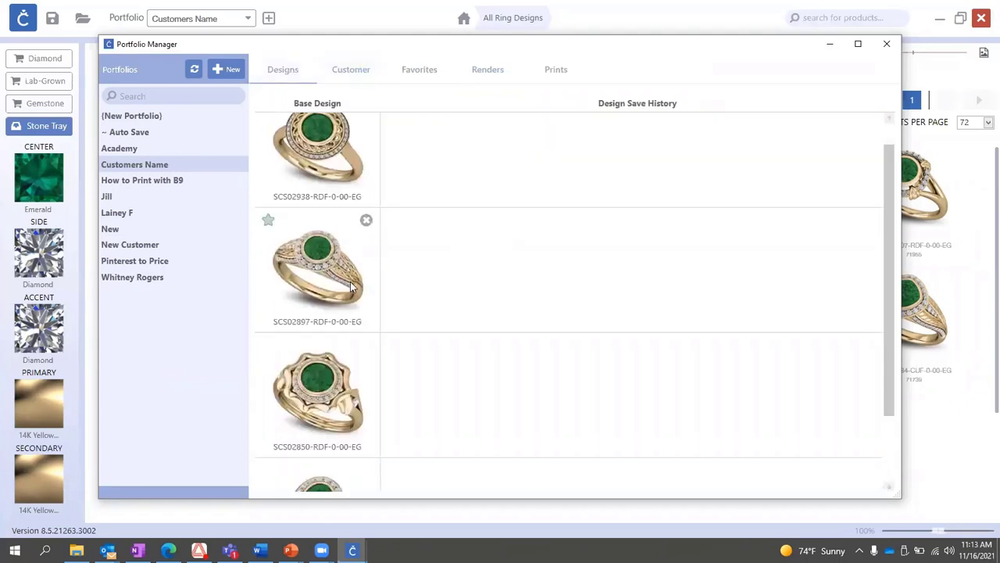
{"action": "scroll", "coordinate": [350, 288], "scroll_direction": "down", "scroll_amount": 1}
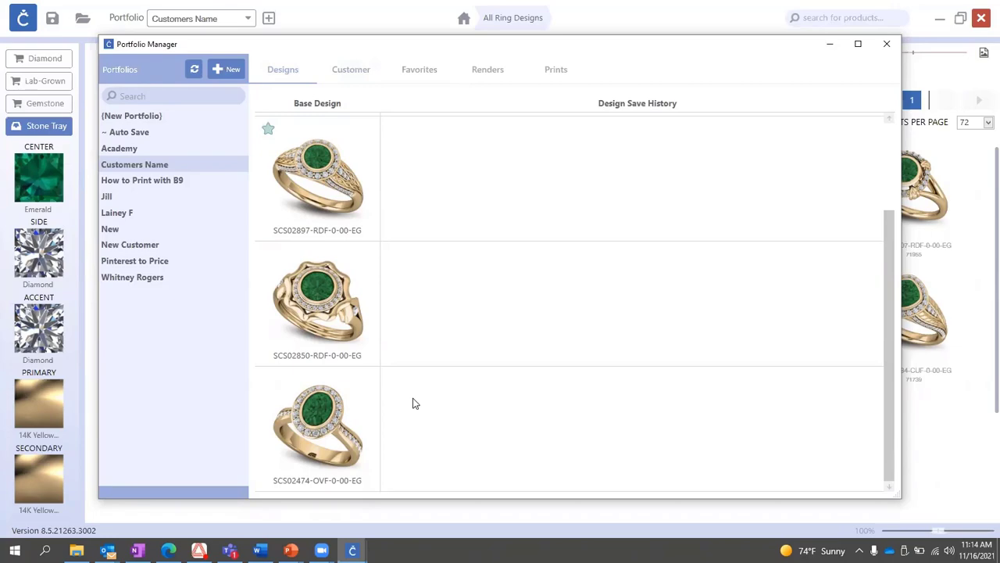
{"action": "left_click", "coordinate": [890, 47]}
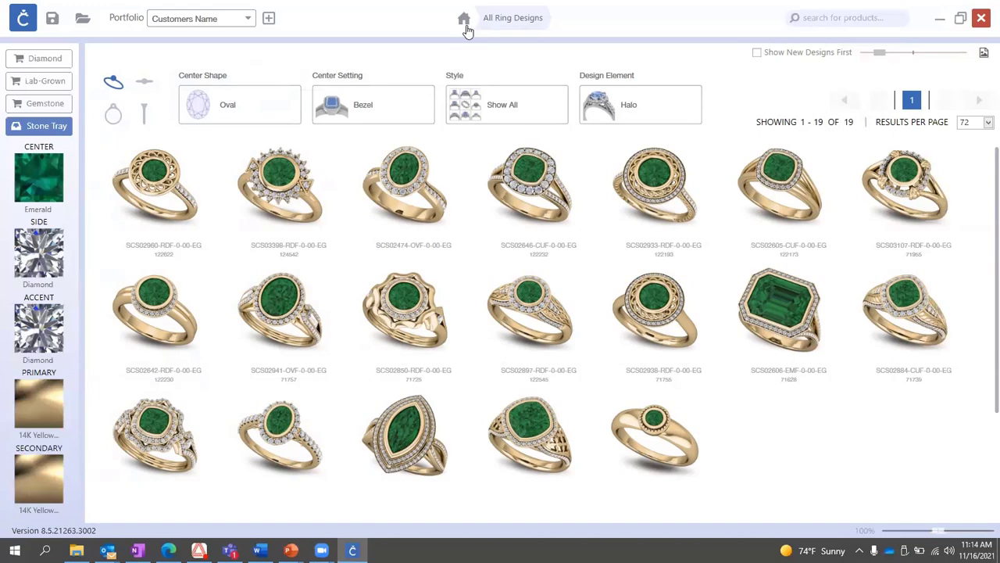
Return to the home page and search the products for design SCS02804.
{"action": "left_click", "coordinate": [466, 27]}
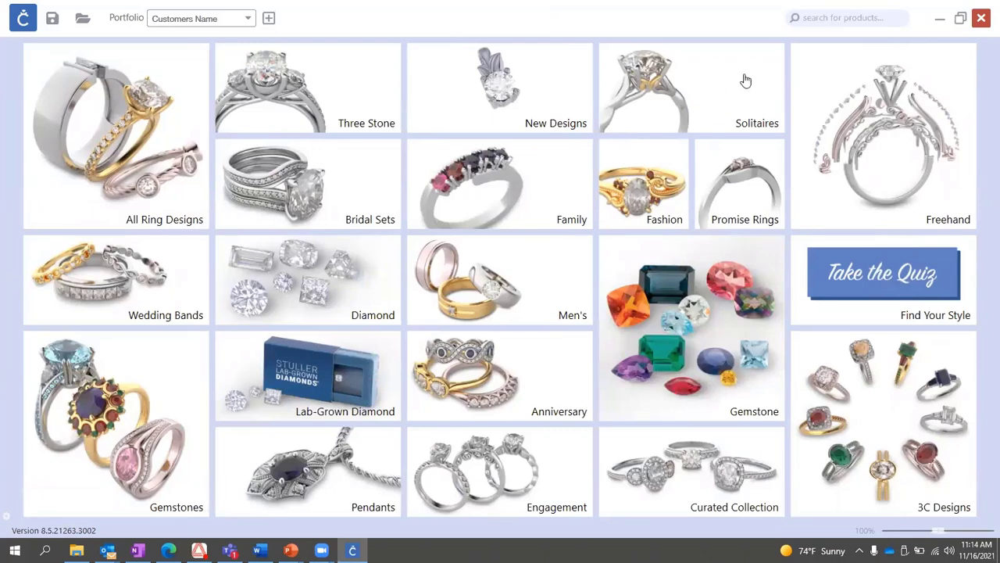
{"action": "left_click", "coordinate": [830, 17]}
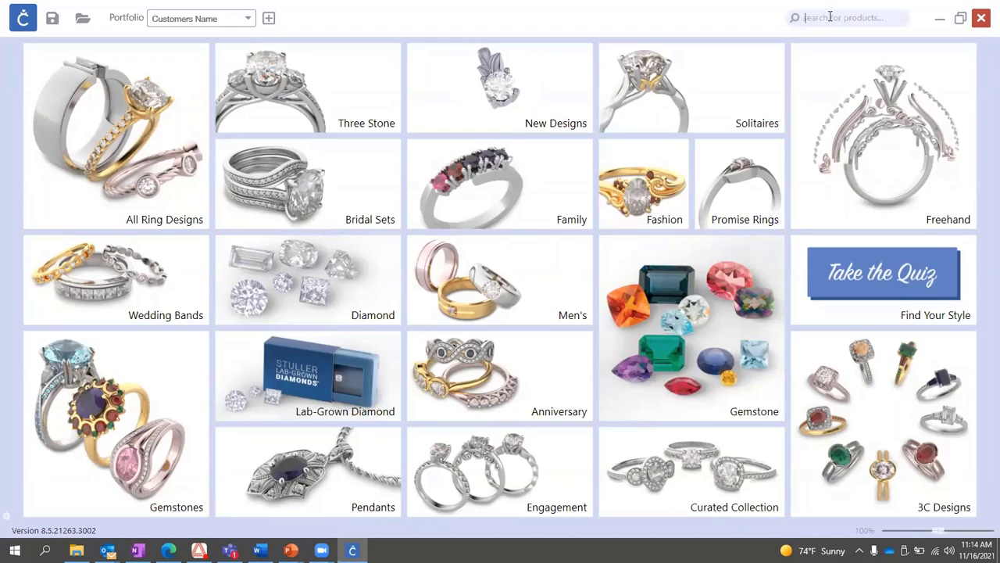
{"action": "left_click", "coordinate": [830, 16]}
{"action": "type", "text": "SCS02804"}
{"action": "key", "text": "Return"}
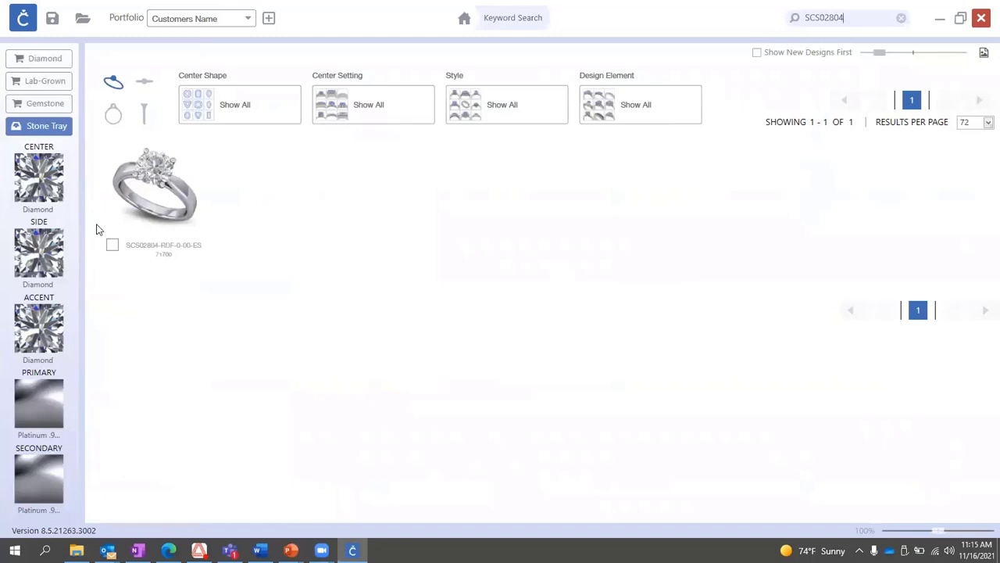
Preview ring SCS02804 from its top, front and side angles and open it for designing.
{"action": "left_click", "coordinate": [144, 186]}
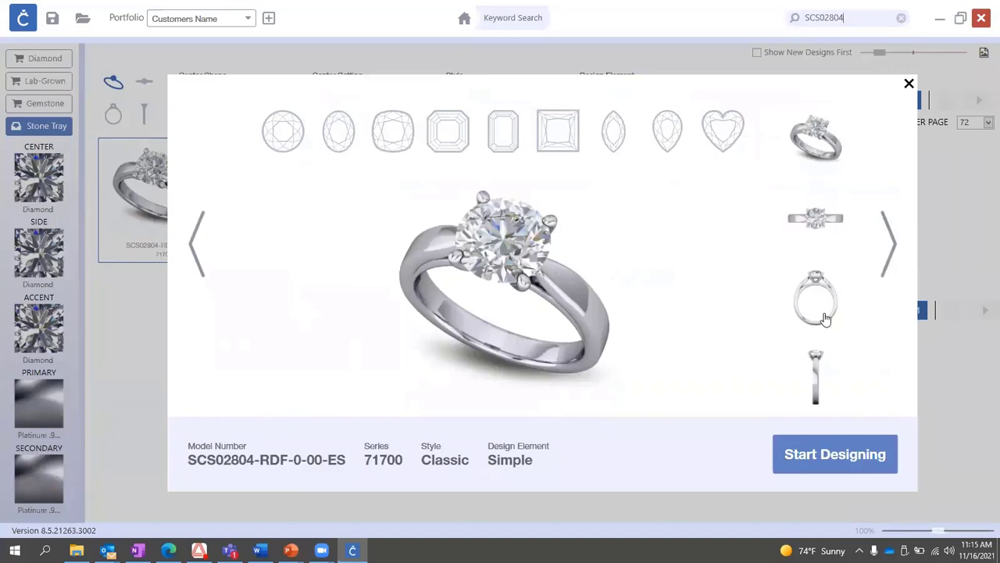
{"action": "left_click", "coordinate": [815, 218]}
{"action": "left_click", "coordinate": [815, 287]}
{"action": "left_click", "coordinate": [817, 375]}
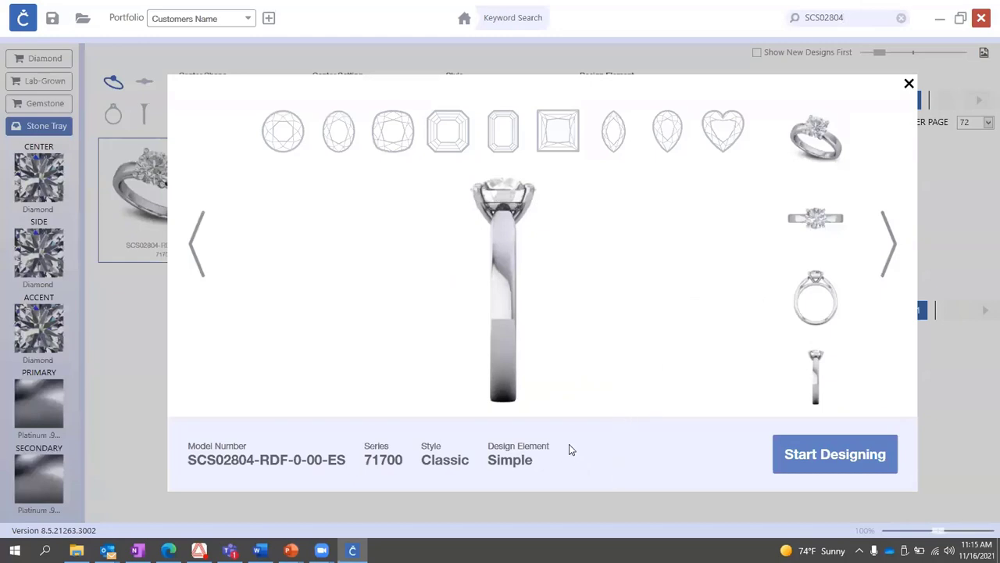
{"action": "left_click", "coordinate": [822, 459]}
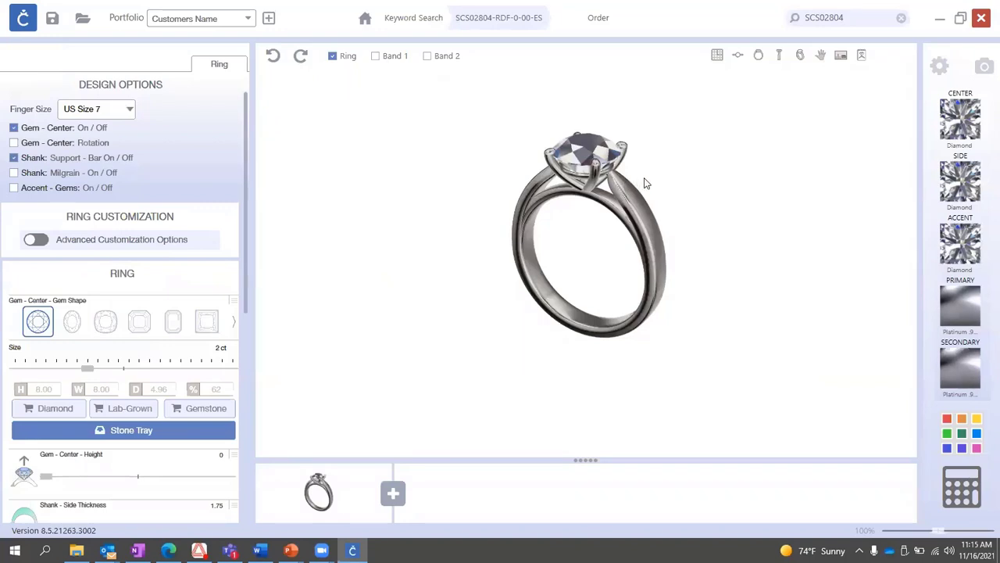
Examine the ring model up close from several angles, including the prongs, center stone, shank and the setting's underside.
{"action": "left_click_drag", "start_coordinate": [645, 183], "coordinate": [660, 215]}
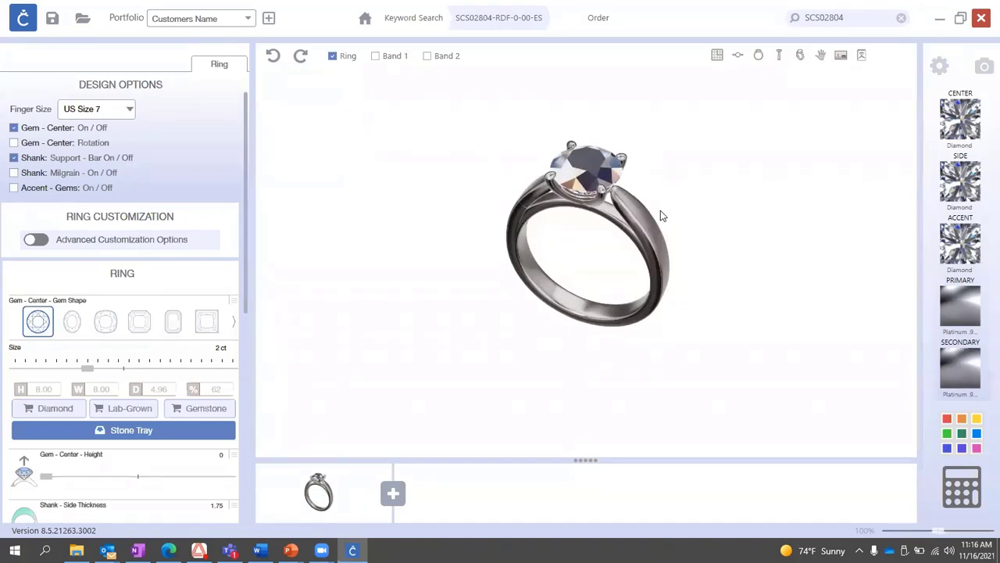
{"action": "scroll", "coordinate": [600, 194], "scroll_direction": "up", "scroll_amount": 5}
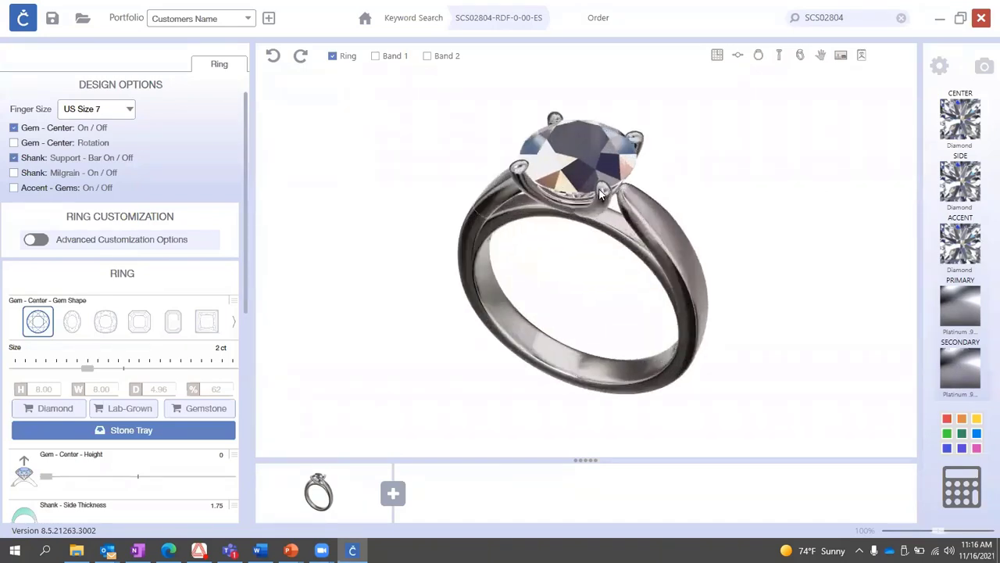
{"action": "scroll", "coordinate": [600, 194], "scroll_direction": "down", "scroll_amount": 5}
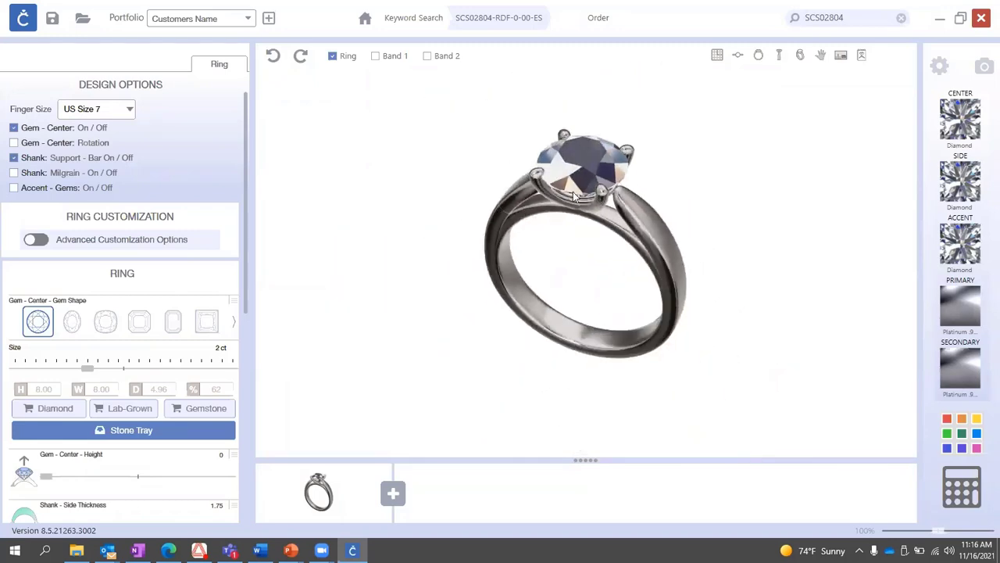
{"action": "scroll", "coordinate": [522, 191], "scroll_direction": "up", "scroll_amount": 8}
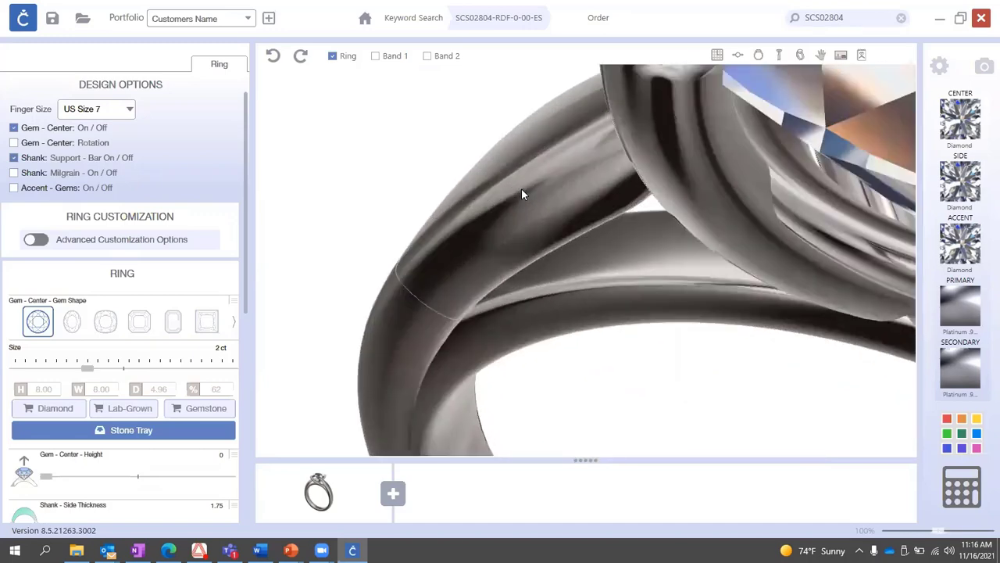
{"action": "scroll", "coordinate": [522, 194], "scroll_direction": "down", "scroll_amount": 8}
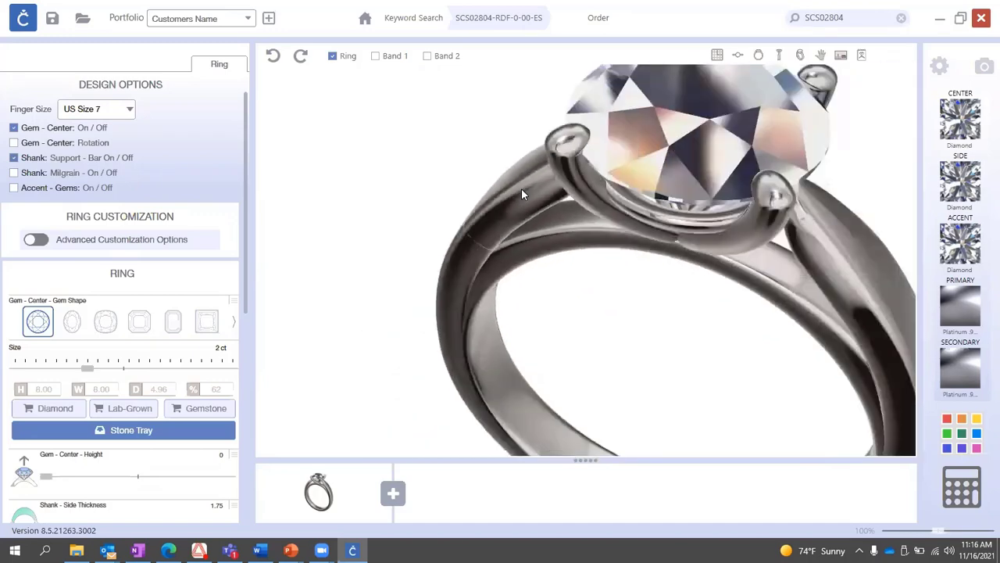
{"action": "scroll", "coordinate": [522, 194], "scroll_direction": "down", "scroll_amount": 2}
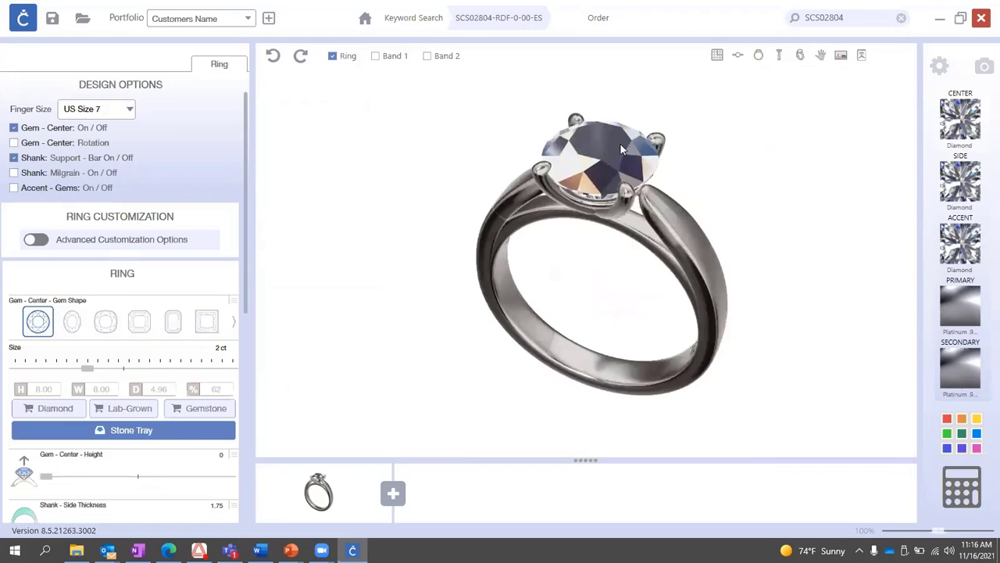
{"action": "scroll", "coordinate": [611, 150], "scroll_direction": "up", "scroll_amount": 8}
{"action": "scroll", "coordinate": [611, 150], "scroll_direction": "down", "scroll_amount": 3}
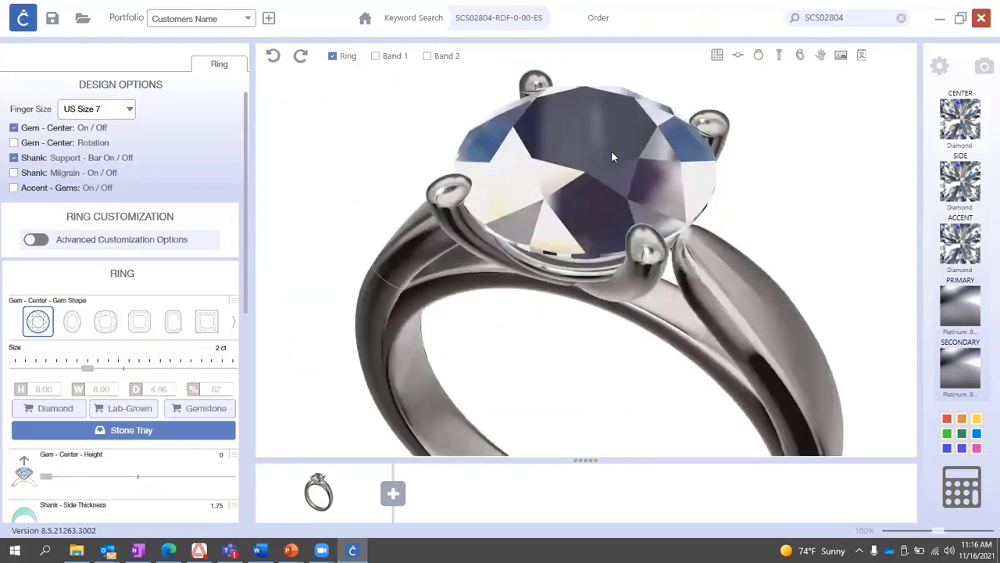
{"action": "scroll", "coordinate": [611, 157], "scroll_direction": "down", "scroll_amount": 3}
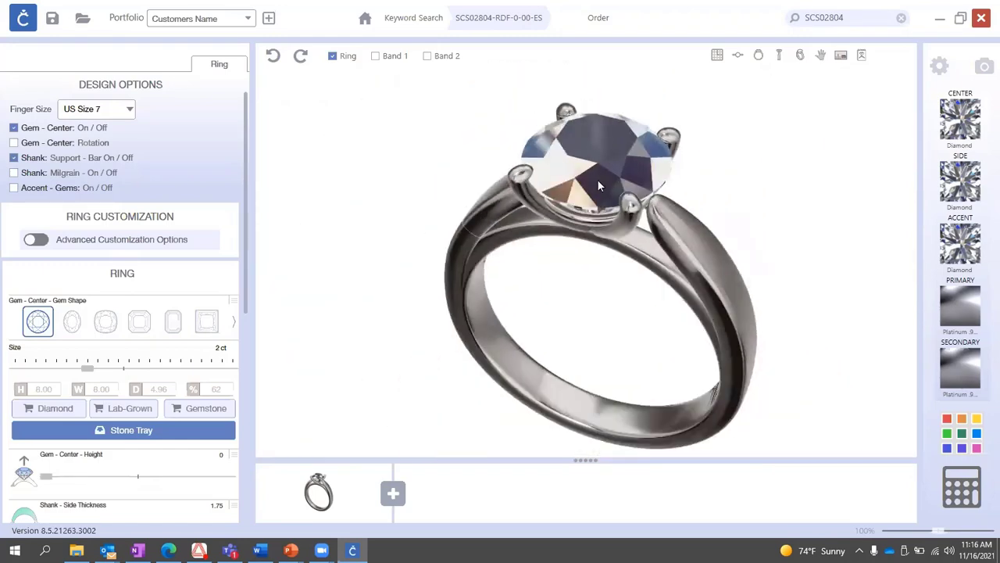
{"action": "left_click_drag", "start_coordinate": [760, 309], "coordinate": [523, 140]}
{"action": "scroll", "coordinate": [522, 164], "scroll_direction": "up", "scroll_amount": 10}
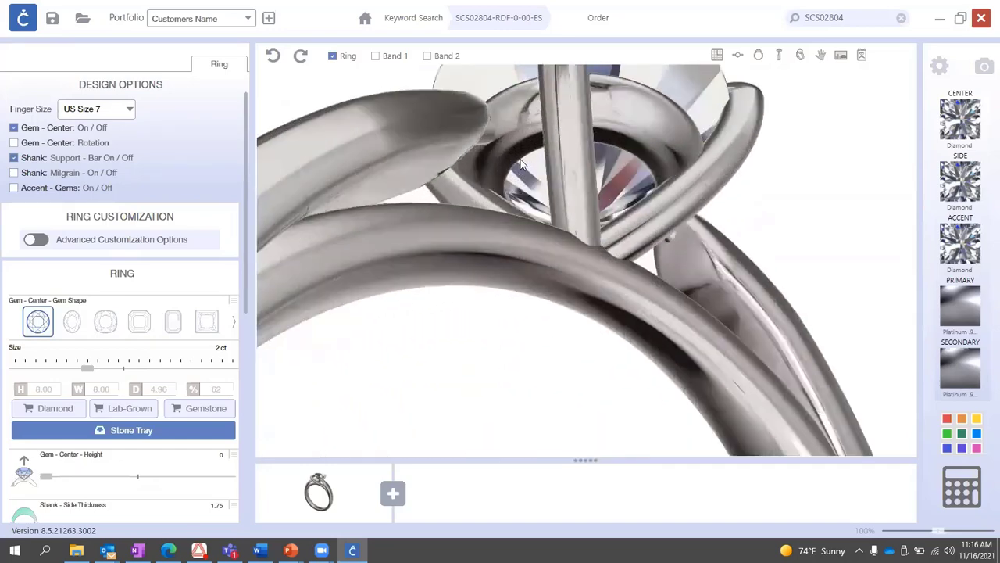
{"action": "scroll", "coordinate": [522, 164], "scroll_direction": "down", "scroll_amount": 5}
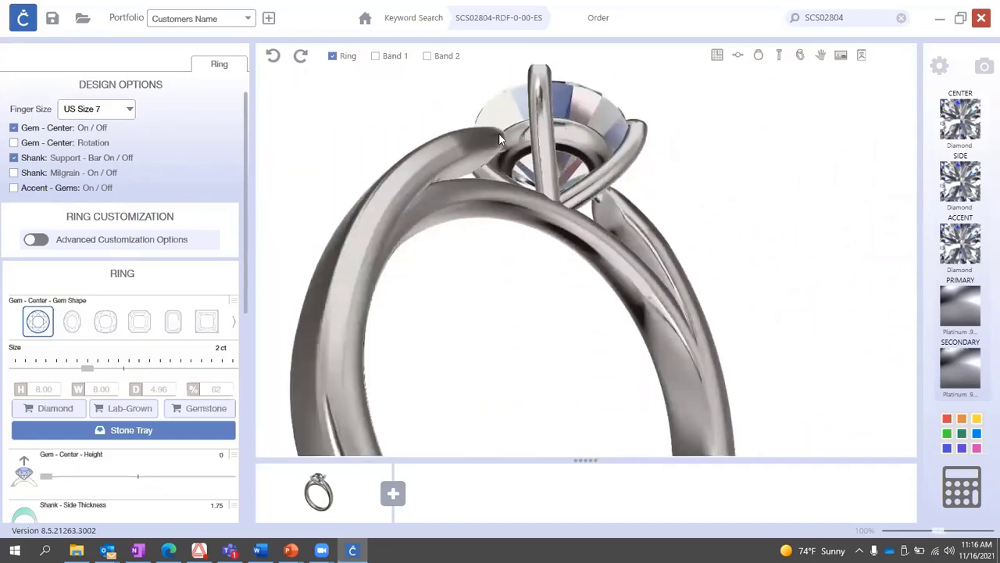
{"action": "left_click_drag", "start_coordinate": [500, 139], "coordinate": [732, 339]}
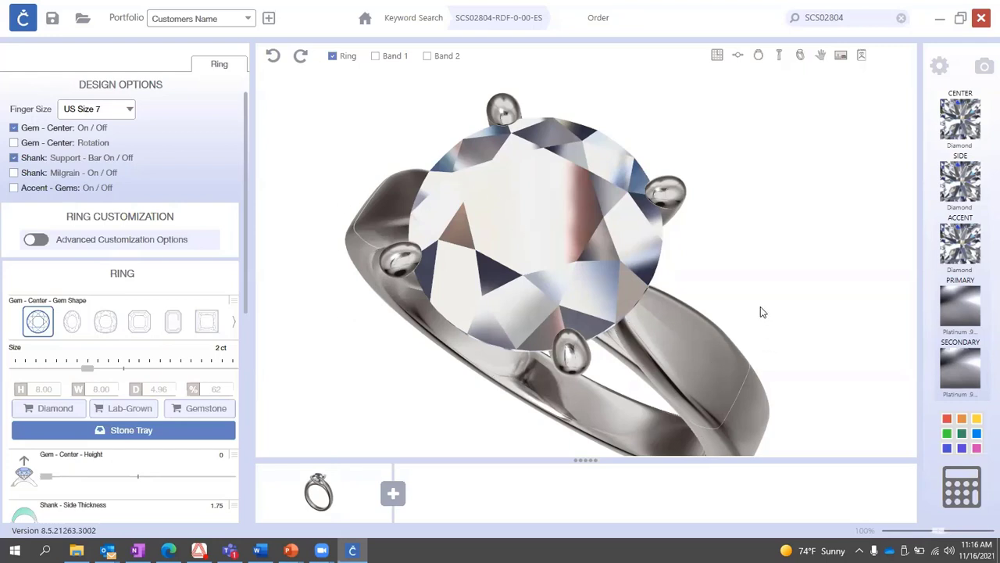
Inspect the ring in the preset side, front, top and perspective views, including a closer look at the head.
{"action": "left_click", "coordinate": [779, 60]}
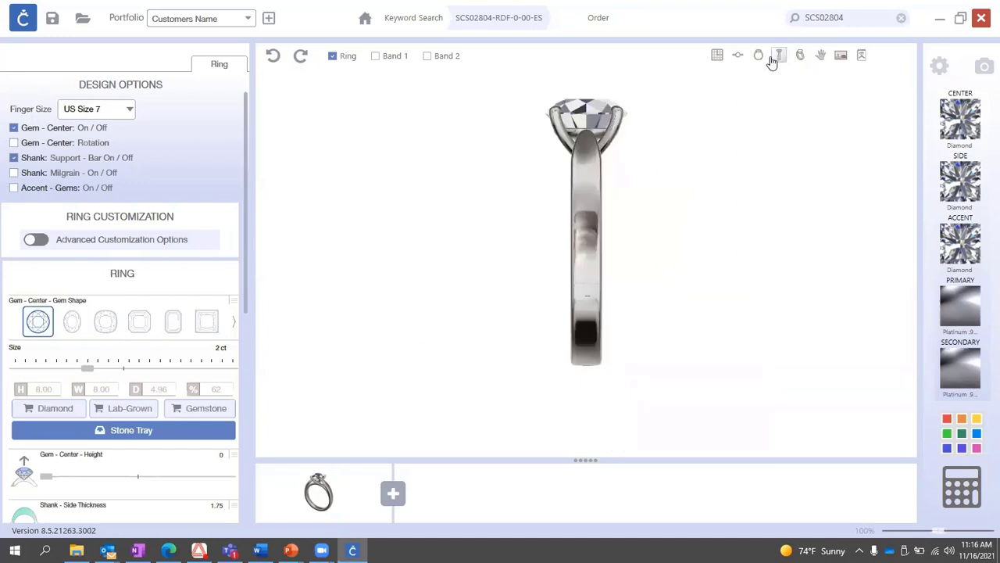
{"action": "left_click", "coordinate": [757, 61]}
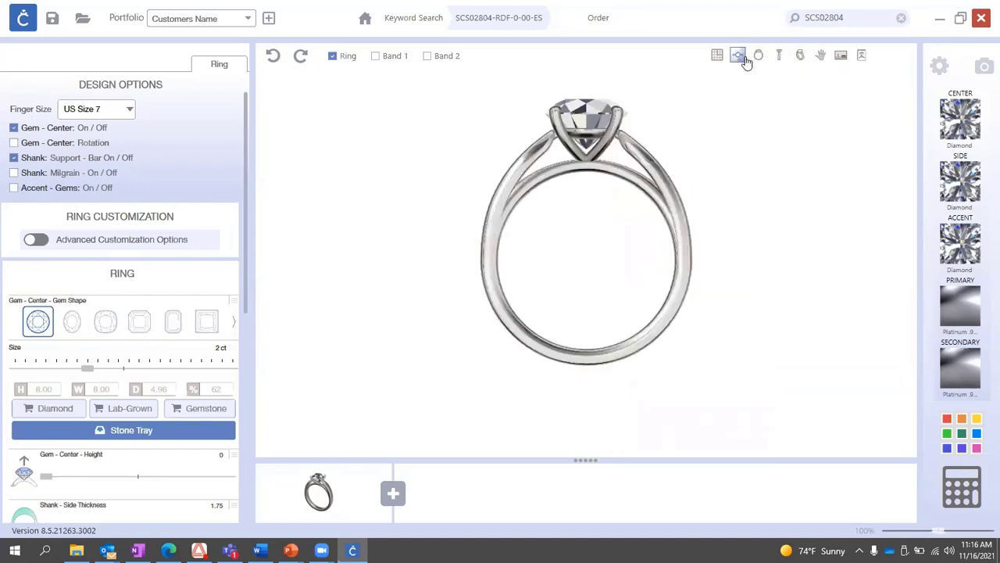
{"action": "left_click", "coordinate": [743, 63]}
{"action": "left_click", "coordinate": [757, 64]}
{"action": "left_click_drag", "start_coordinate": [651, 185], "coordinate": [506, 226]}
{"action": "right_click_drag", "start_coordinate": [506, 225], "coordinate": [637, 208]}
{"action": "right_click_drag", "start_coordinate": [569, 181], "coordinate": [600, 152]}
{"action": "left_click_drag", "start_coordinate": [599, 152], "coordinate": [625, 137]}
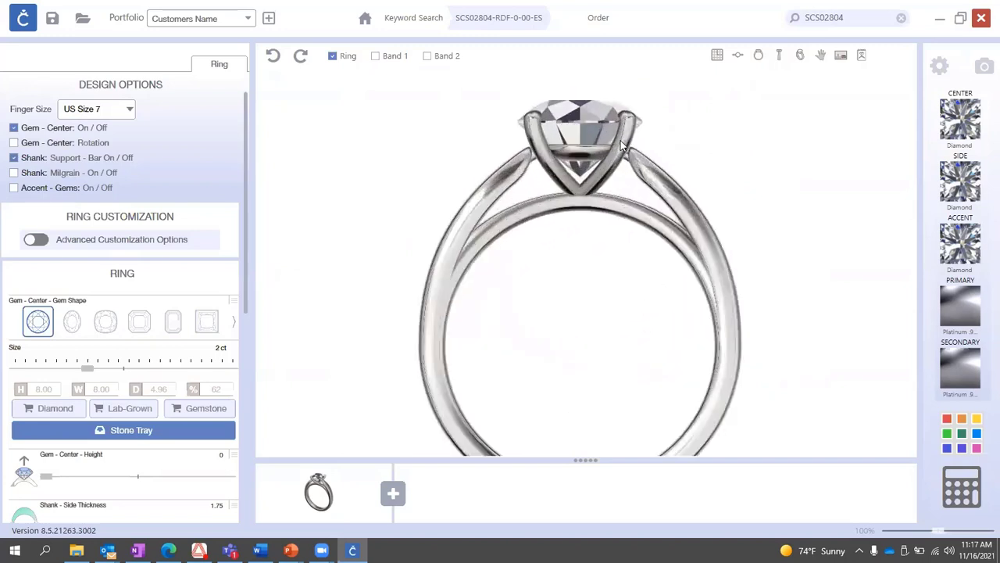
{"action": "left_click", "coordinate": [798, 57]}
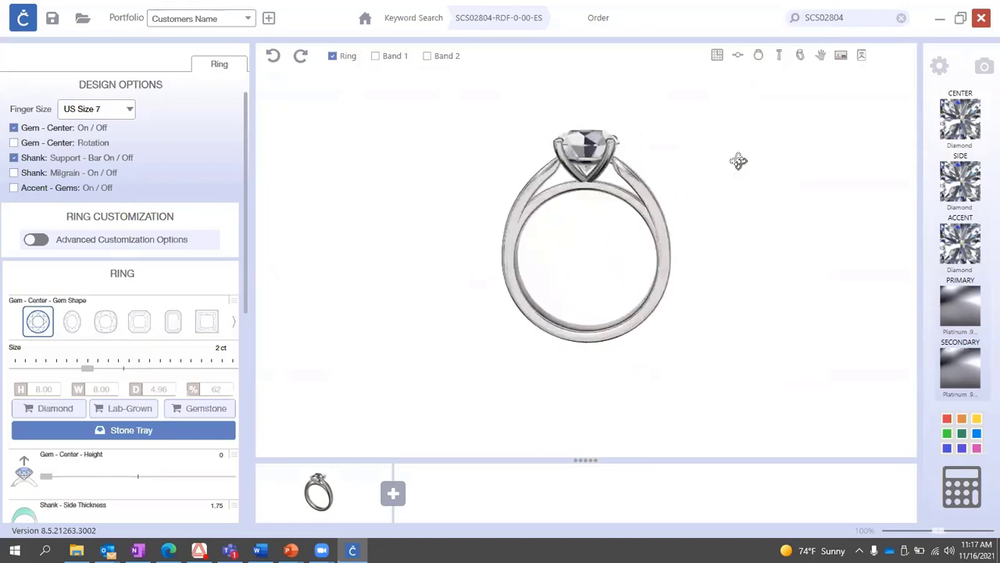
Display the reference grid, view the ring against it from different angles, and hide the grid again.
{"action": "left_click", "coordinate": [717, 55]}
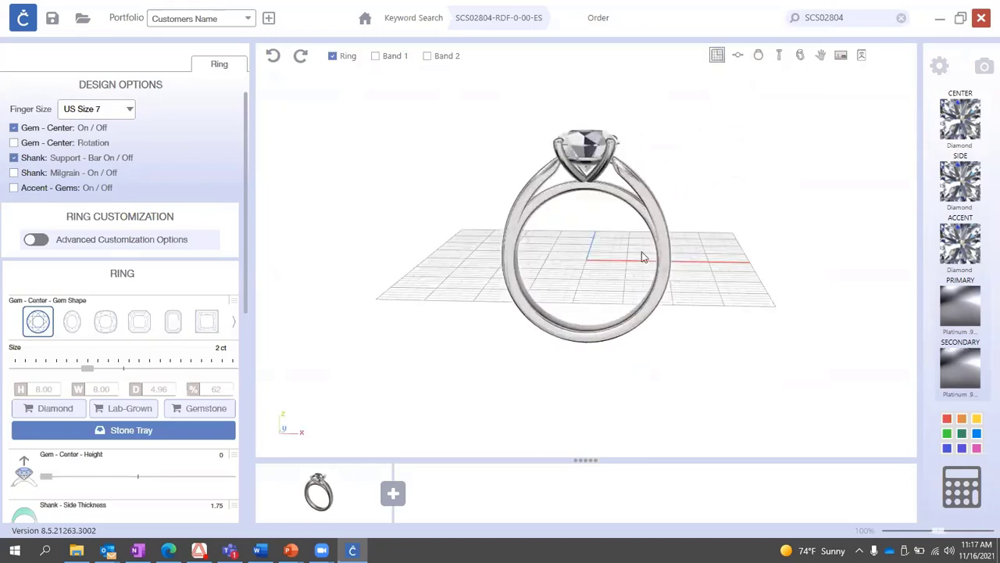
{"action": "left_click_drag", "start_coordinate": [617, 209], "coordinate": [630, 258]}
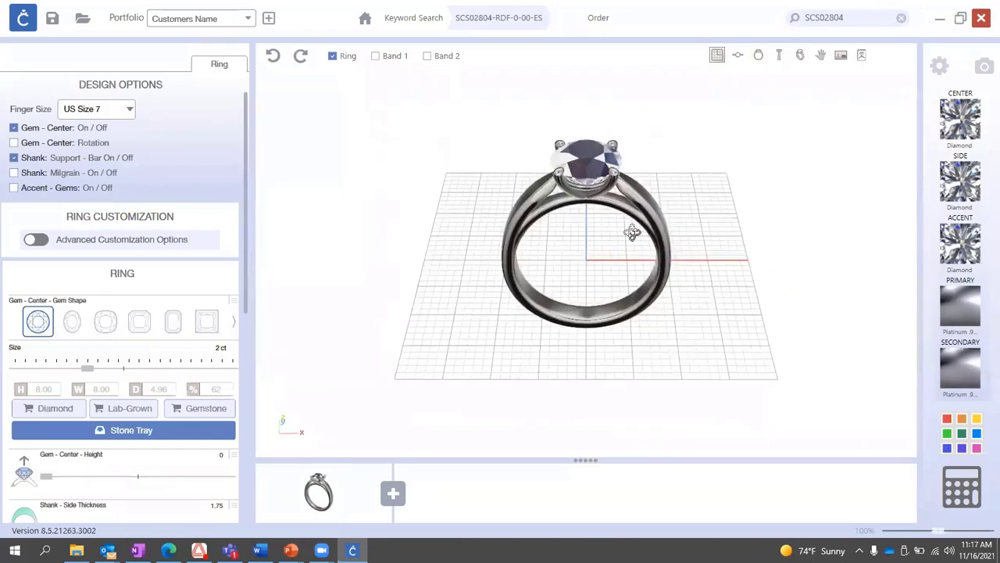
{"action": "left_click_drag", "start_coordinate": [638, 212], "coordinate": [560, 271]}
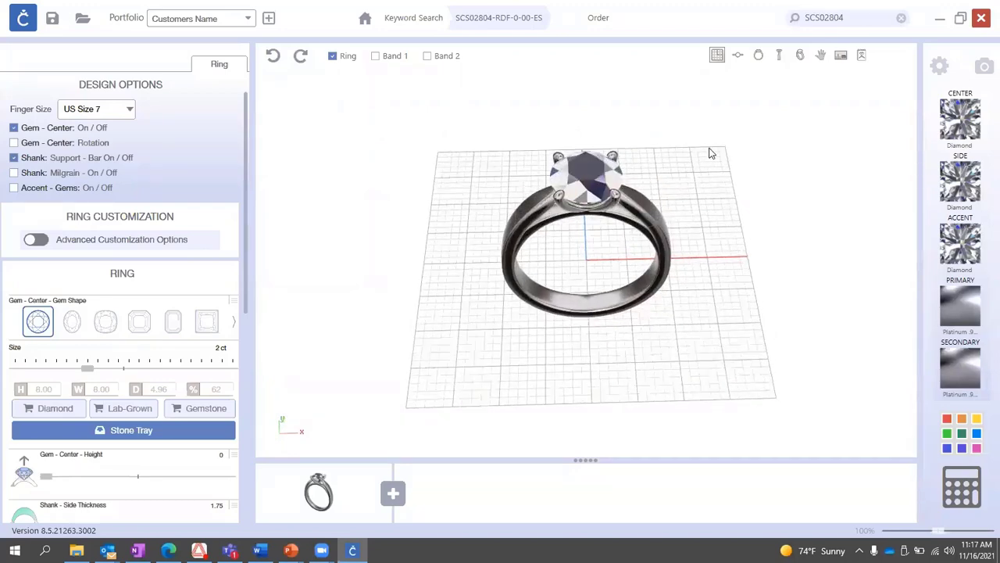
{"action": "left_click_drag", "start_coordinate": [706, 169], "coordinate": [416, 206]}
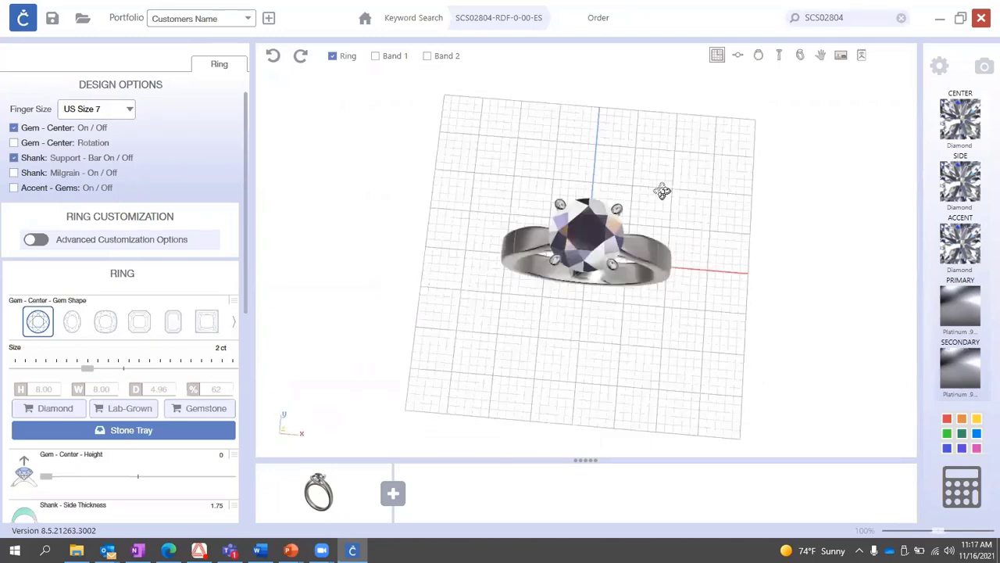
{"action": "left_click", "coordinate": [717, 56]}
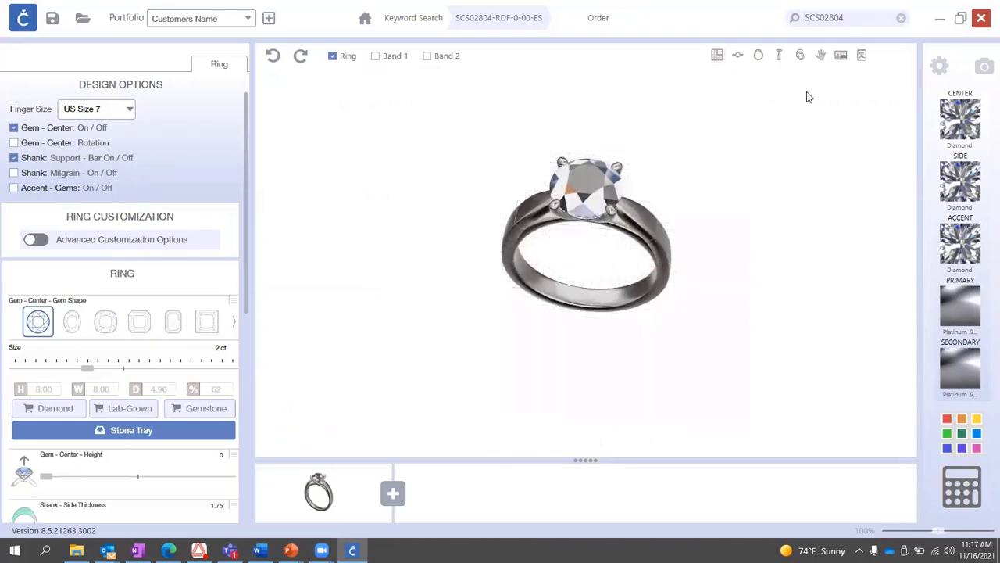
Place the ring on the virtual try-on hand with the second skin tone and view it from another angle.
{"action": "left_click", "coordinate": [821, 57]}
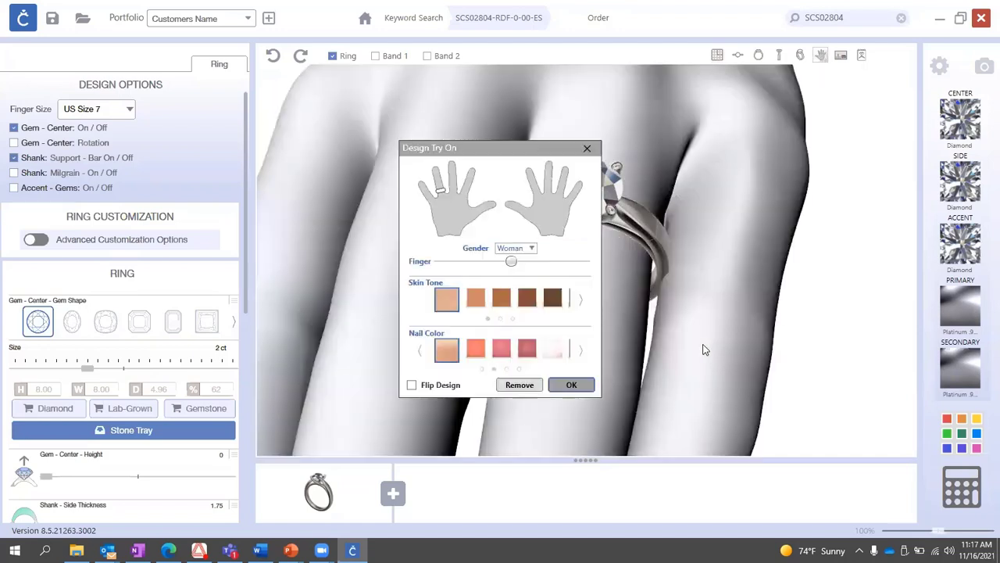
{"action": "left_click", "coordinate": [472, 299]}
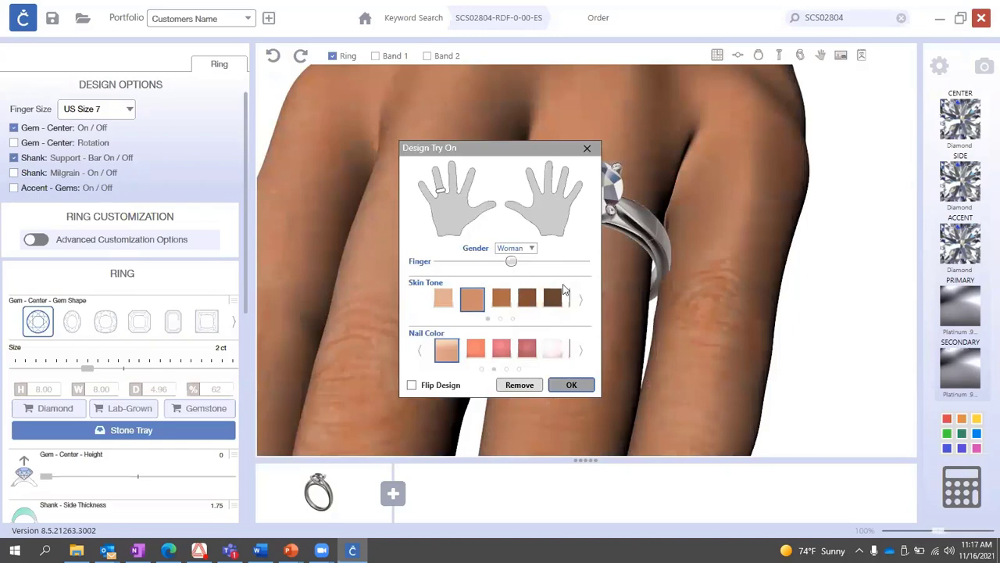
{"action": "left_click", "coordinate": [571, 386]}
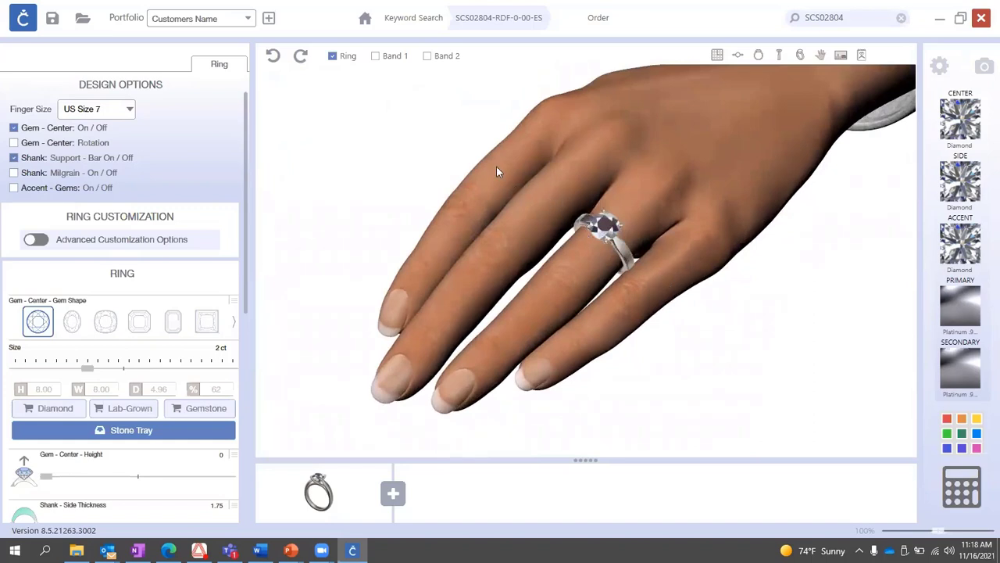
{"action": "left_click_drag", "start_coordinate": [522, 283], "coordinate": [534, 202]}
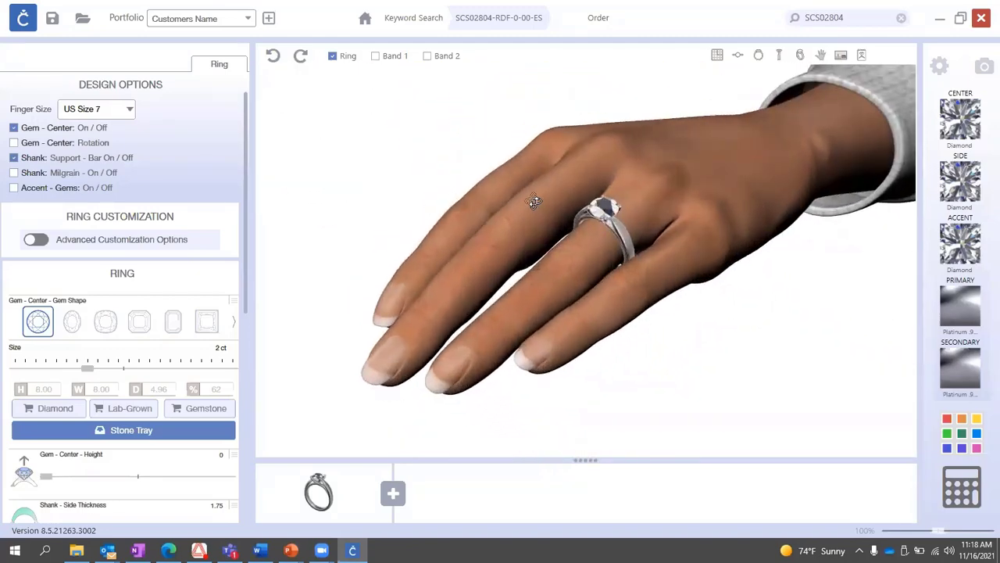
Take the ring off the try-on hand and check its stone report, closing the report when done.
{"action": "left_click", "coordinate": [819, 56]}
{"action": "left_click", "coordinate": [519, 385]}
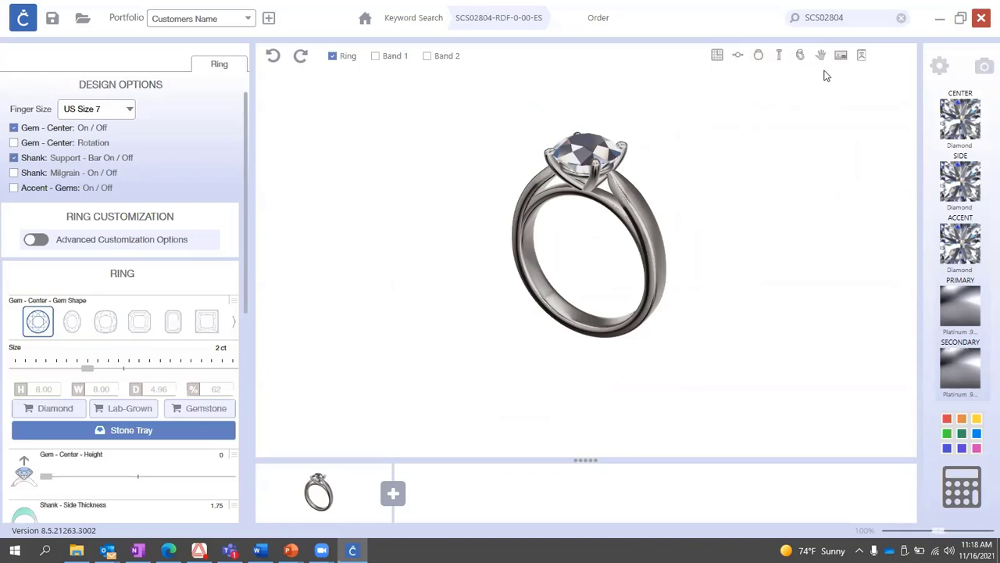
{"action": "left_click", "coordinate": [862, 56]}
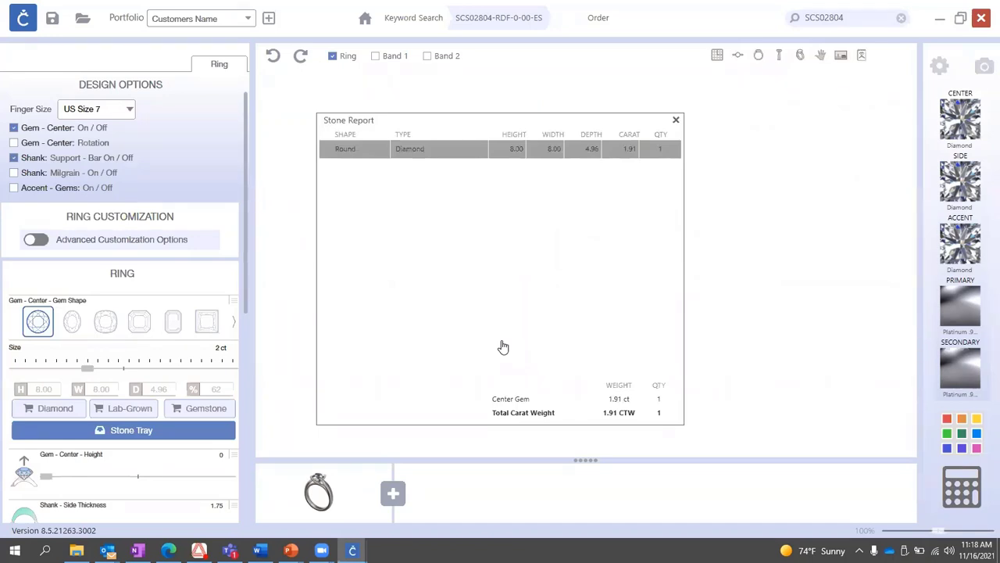
{"action": "left_click", "coordinate": [676, 120]}
{"action": "left_click_drag", "start_coordinate": [684, 127], "coordinate": [686, 157]}
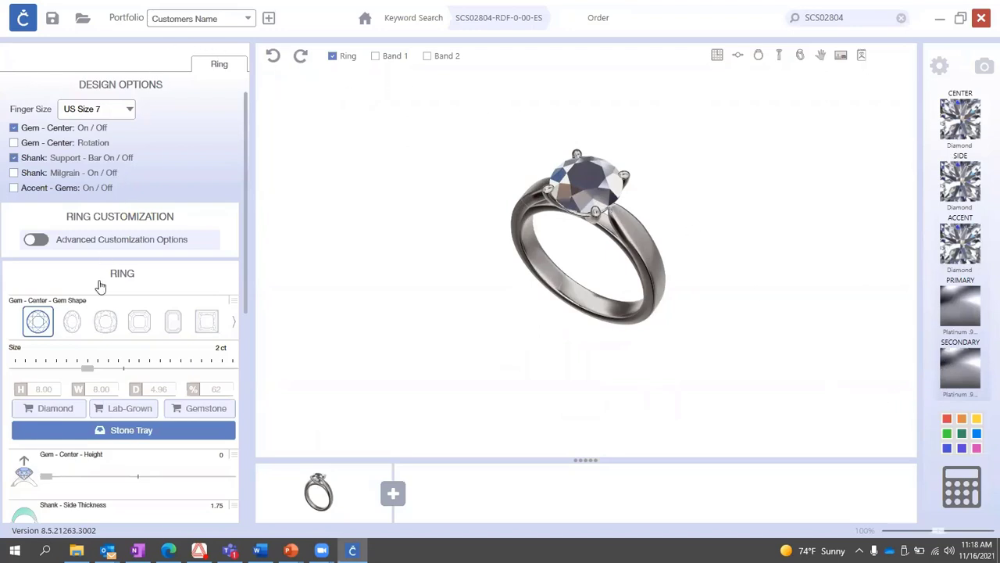
Set the ring's finger size to US Size 8 and view the resized ring from another angle.
{"action": "left_click", "coordinate": [82, 408]}
{"action": "left_click", "coordinate": [101, 111]}
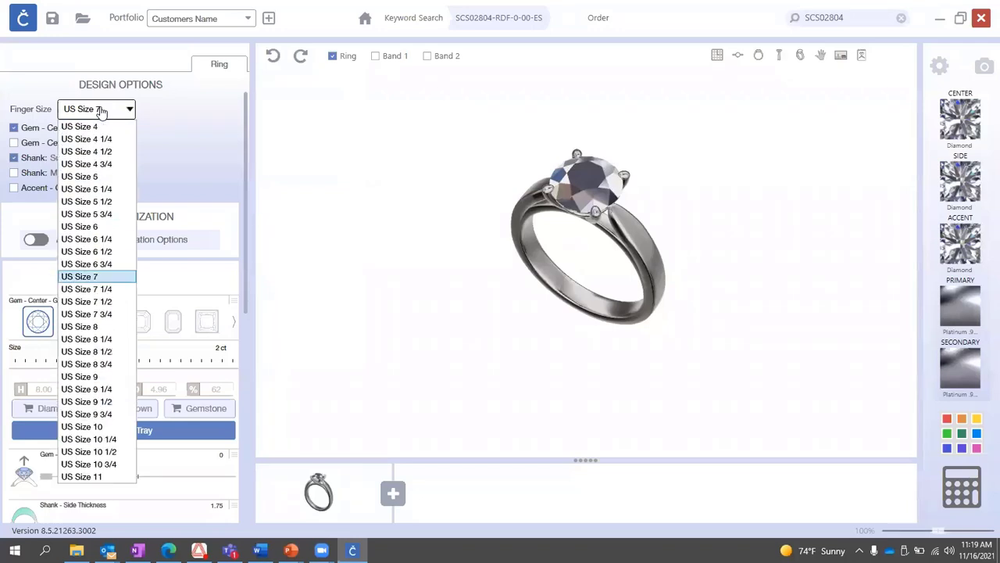
{"action": "left_click", "coordinate": [83, 327]}
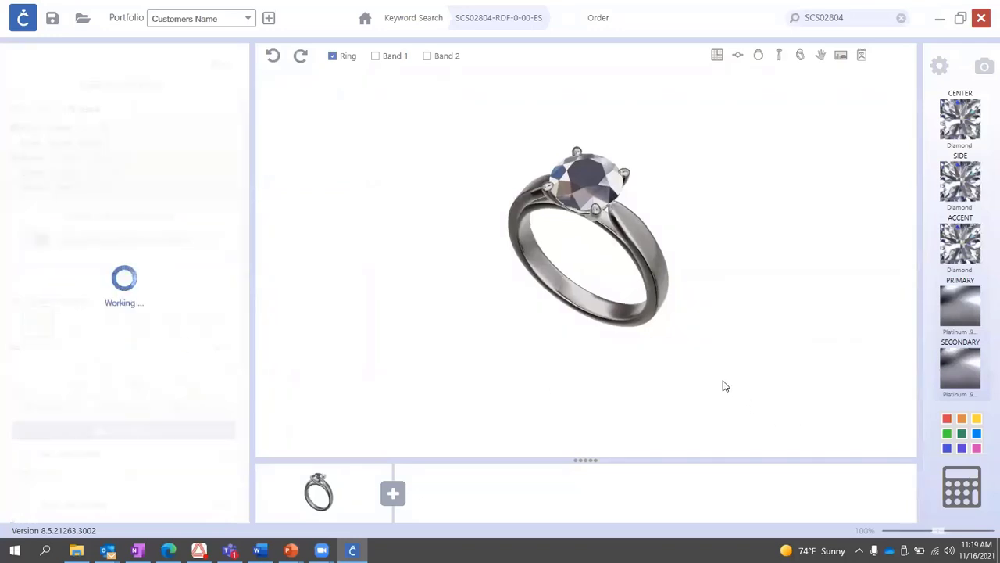
{"action": "left_click_drag", "start_coordinate": [570, 364], "coordinate": [536, 185]}
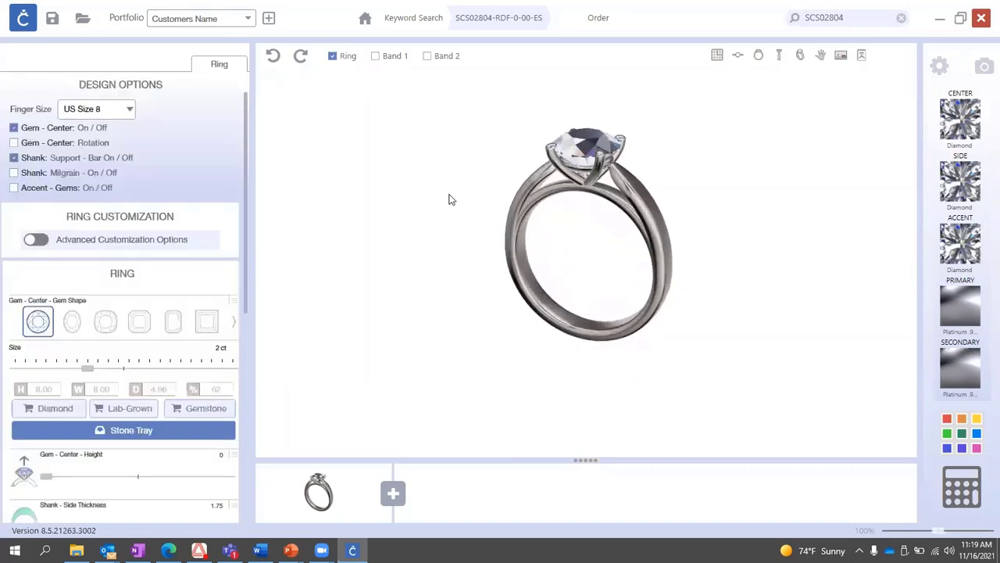
{"action": "left_click_drag", "start_coordinate": [514, 145], "coordinate": [525, 181]}
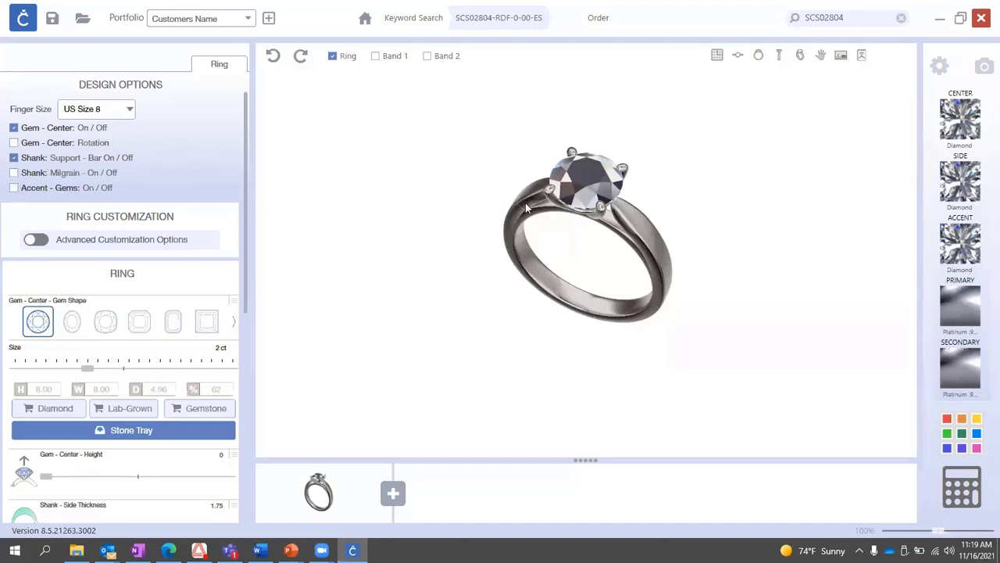
Switch the center gem off to view the empty setting, and switch it back on.
{"action": "left_click_drag", "start_coordinate": [623, 258], "coordinate": [613, 213]}
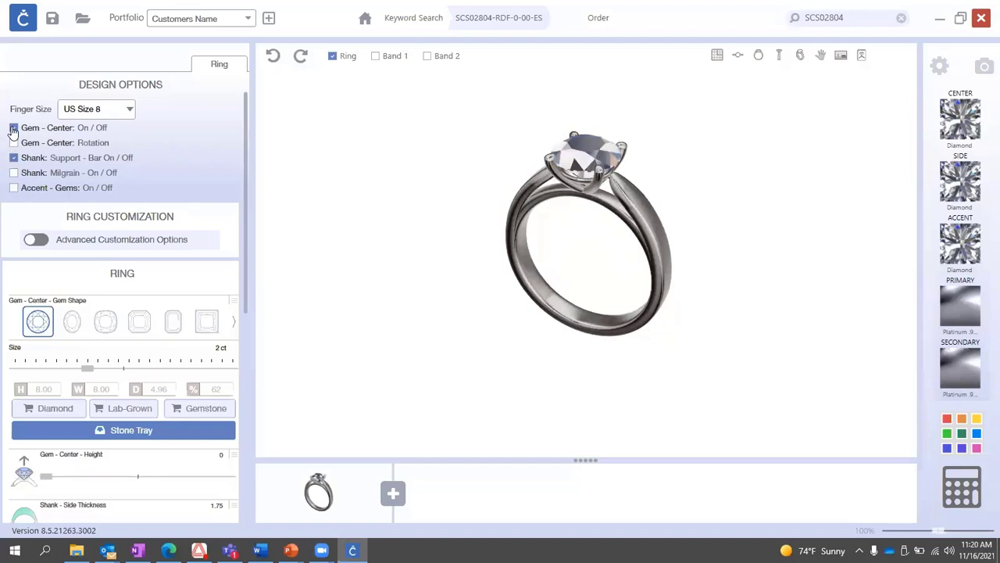
{"action": "left_click", "coordinate": [13, 129]}
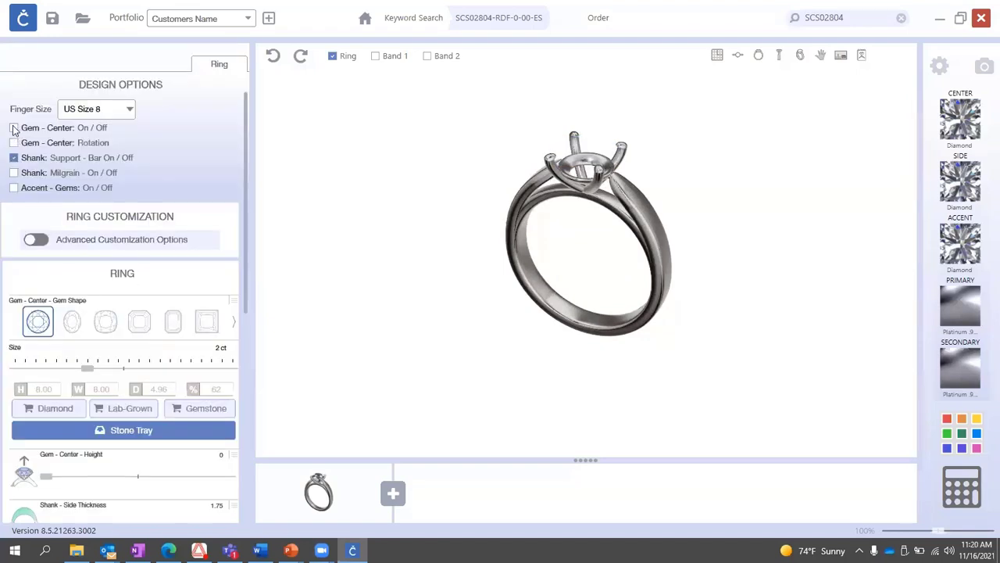
{"action": "left_click", "coordinate": [13, 128]}
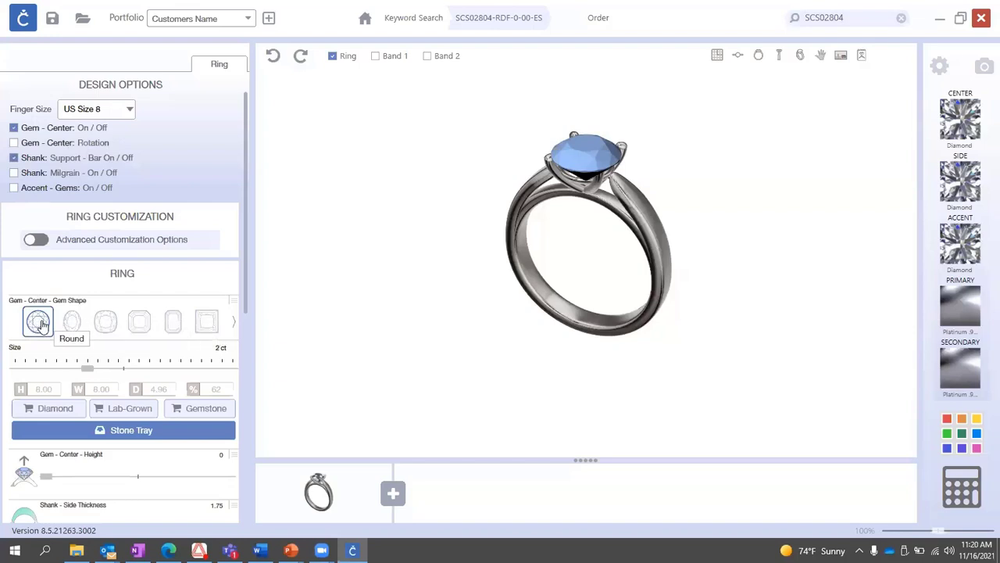
Change the center gem's shape to Emerald and turn on its rotation so it sits across the band.
{"action": "left_click", "coordinate": [173, 321]}
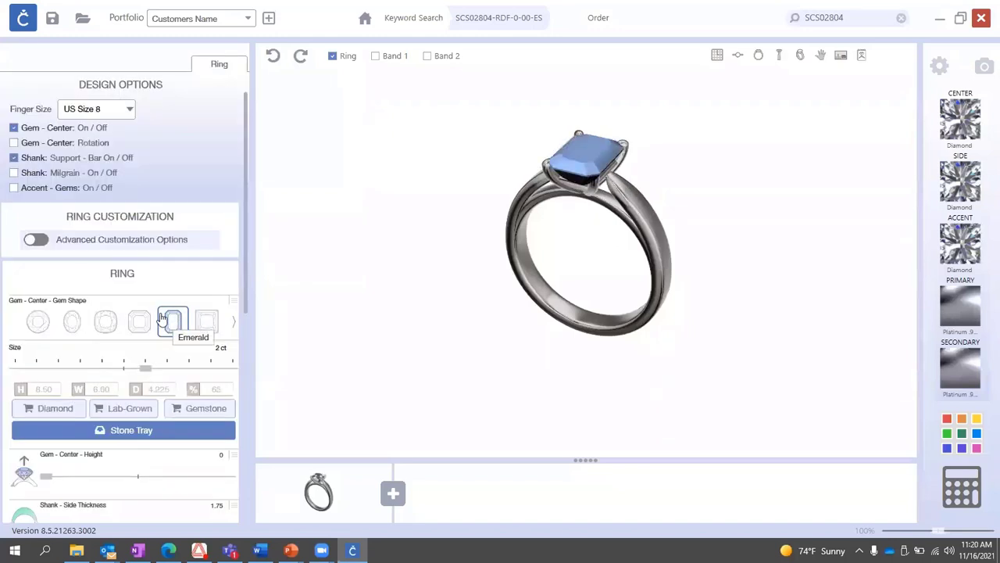
{"action": "left_click", "coordinate": [15, 142]}
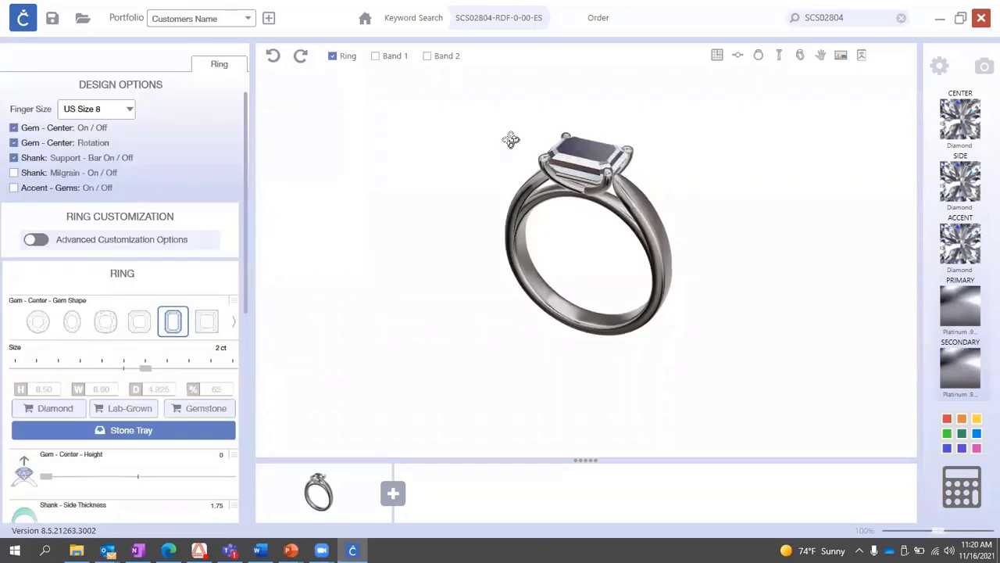
{"action": "left_click_drag", "start_coordinate": [511, 140], "coordinate": [559, 145]}
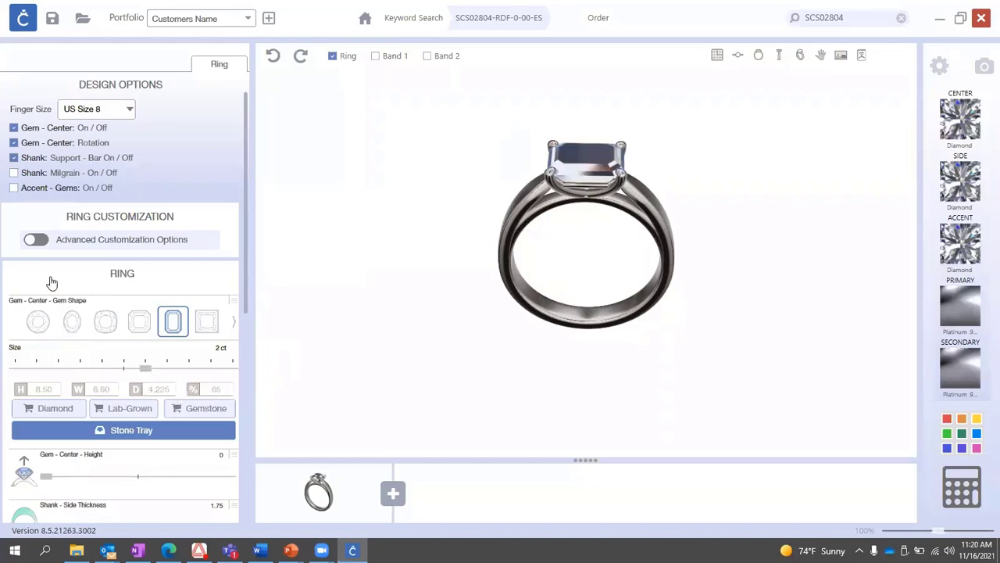
Toggle the shank's support bar, and turn on the shank milgrain and the accent gems.
{"action": "left_click", "coordinate": [14, 159]}
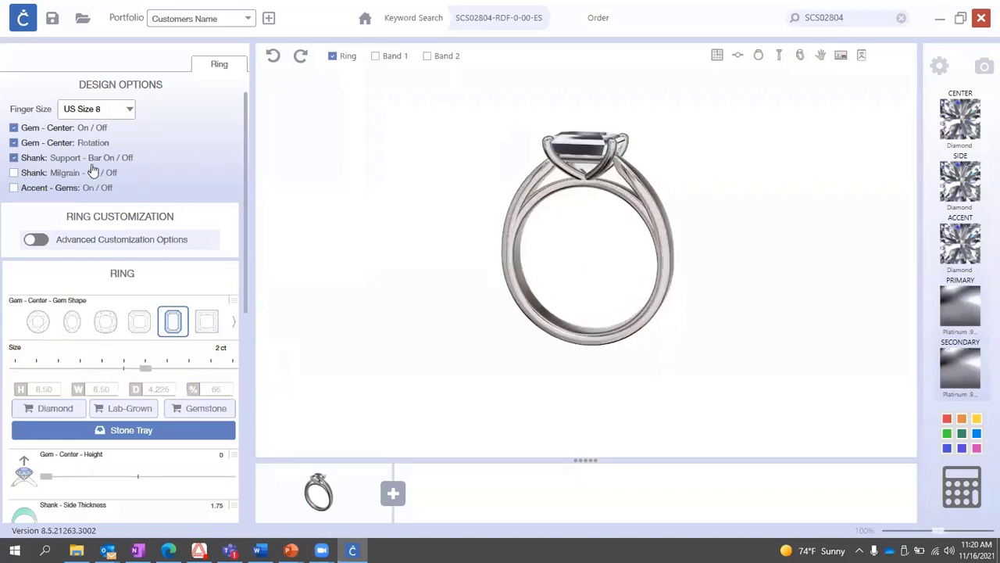
{"action": "left_click", "coordinate": [14, 173]}
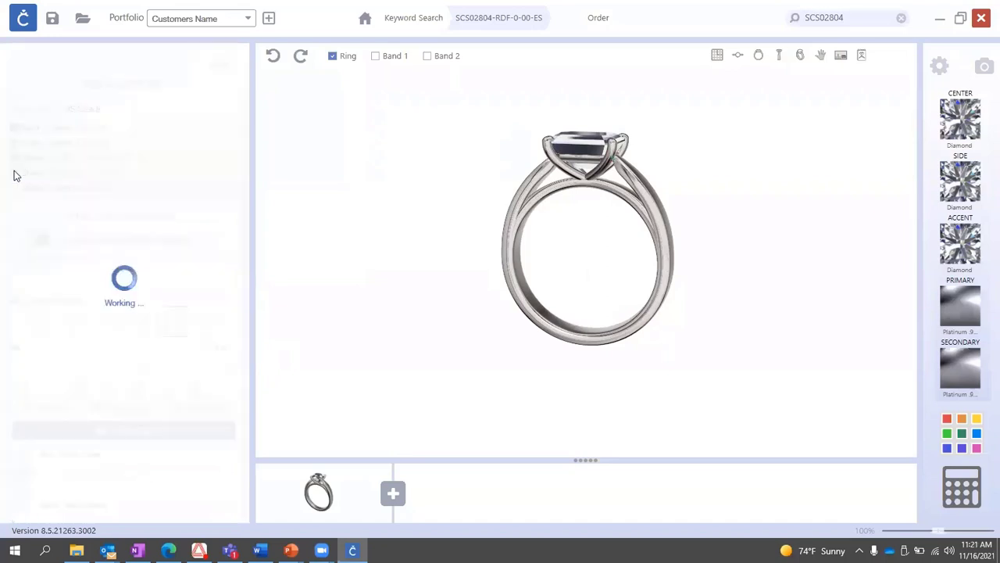
{"action": "left_click", "coordinate": [14, 190]}
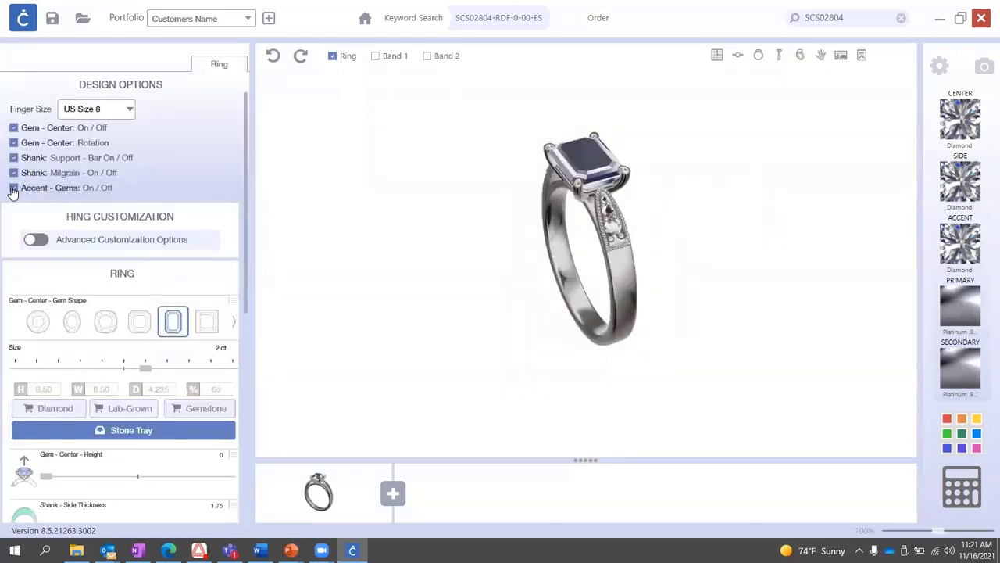
Toggle the accent gems and the shank milgrain off and back on to compare the shank's look, including close up.
{"action": "left_click", "coordinate": [13, 190]}
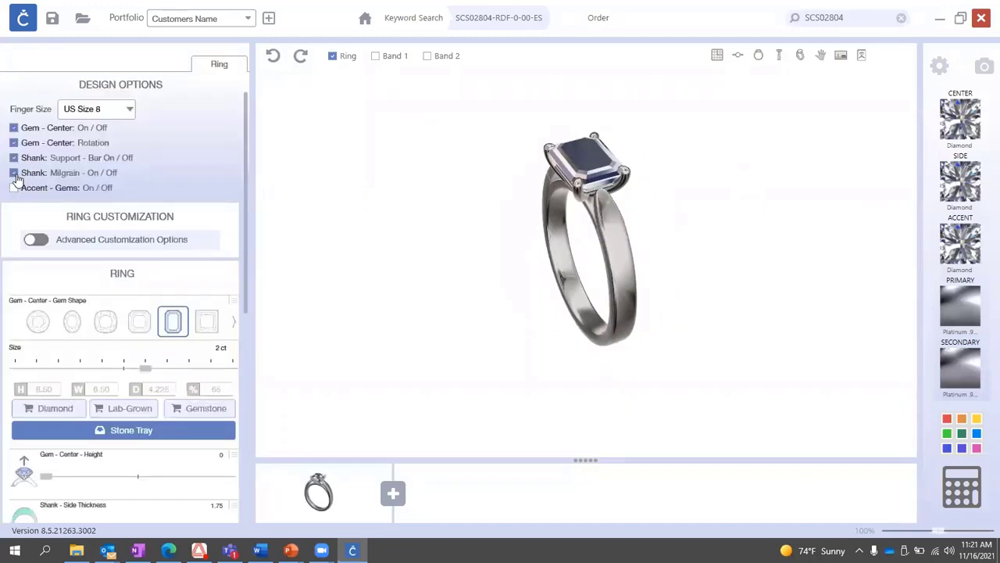
{"action": "left_click", "coordinate": [14, 174]}
{"action": "left_click", "coordinate": [16, 174]}
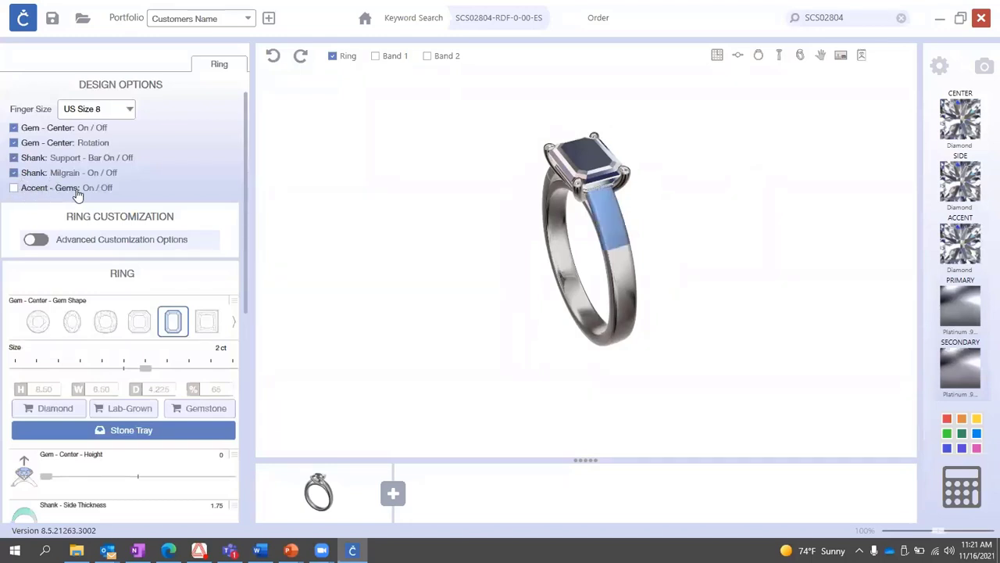
{"action": "left_click", "coordinate": [13, 189]}
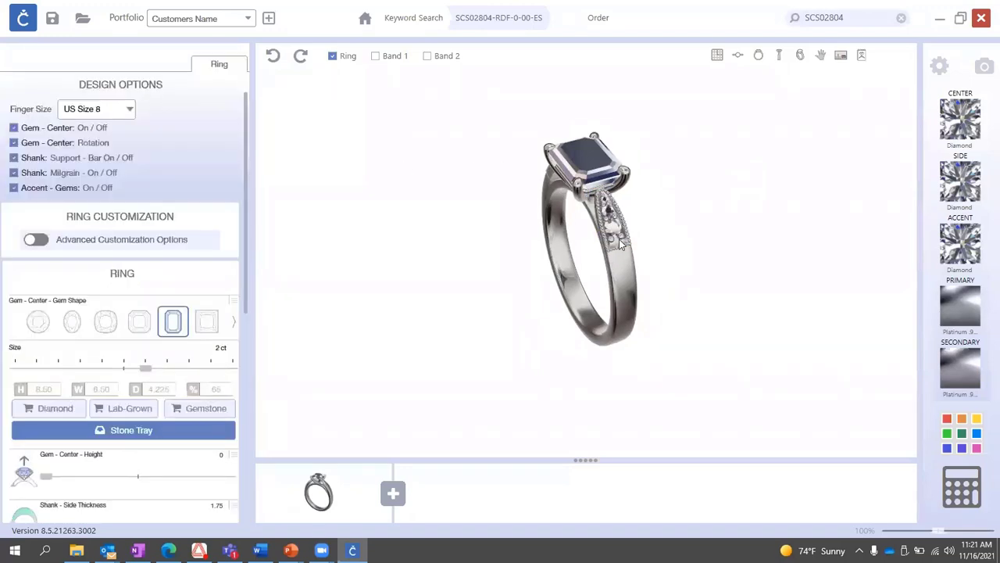
{"action": "scroll", "coordinate": [622, 233], "scroll_direction": "up", "scroll_amount": 7}
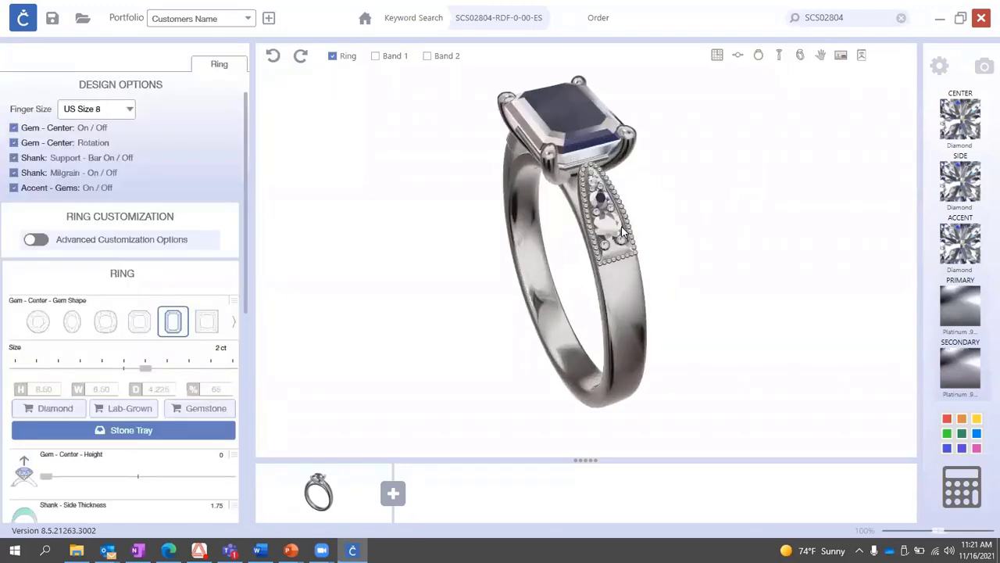
{"action": "left_click", "coordinate": [14, 172]}
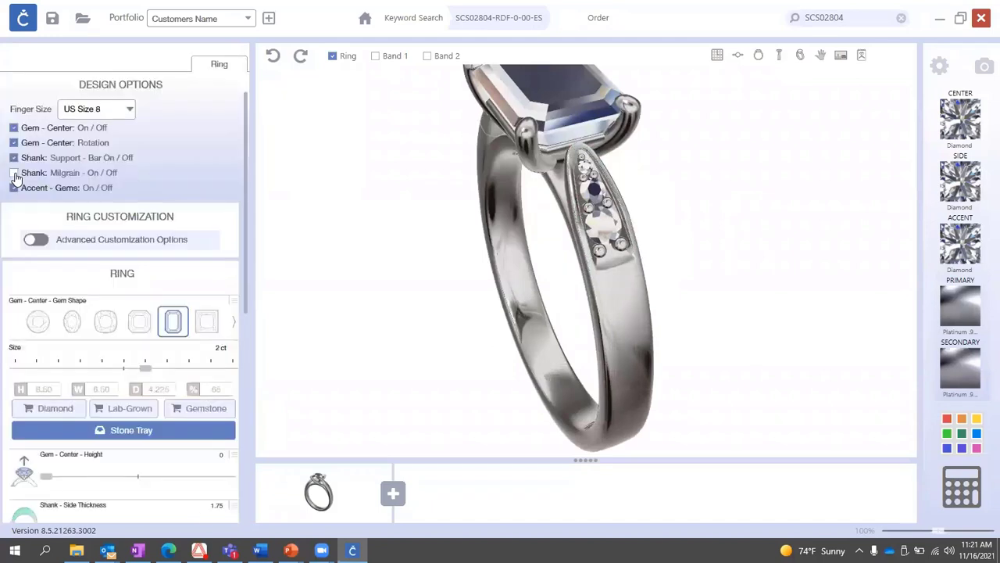
{"action": "left_click", "coordinate": [13, 174]}
{"action": "left_click", "coordinate": [12, 190]}
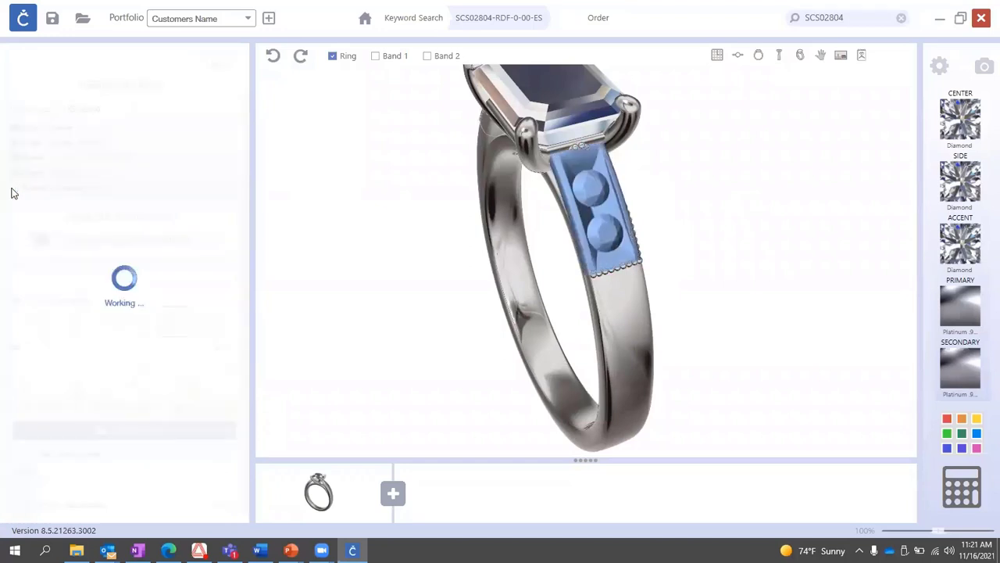
{"action": "left_click", "coordinate": [13, 190]}
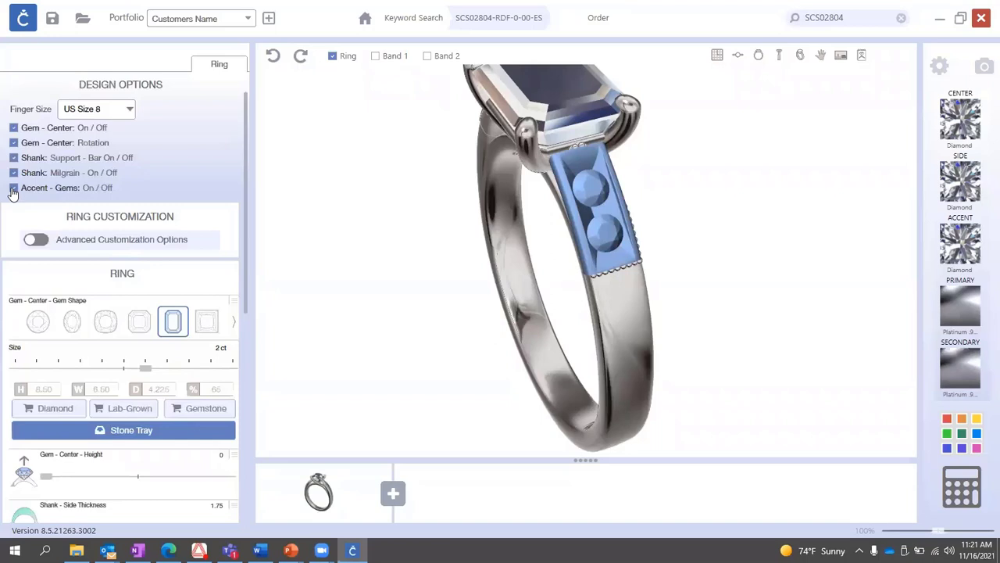
Set the emerald center gem's size to 1 3/4 ct and select its height dimension.
{"action": "scroll", "coordinate": [157, 293], "scroll_direction": "down", "scroll_amount": 1}
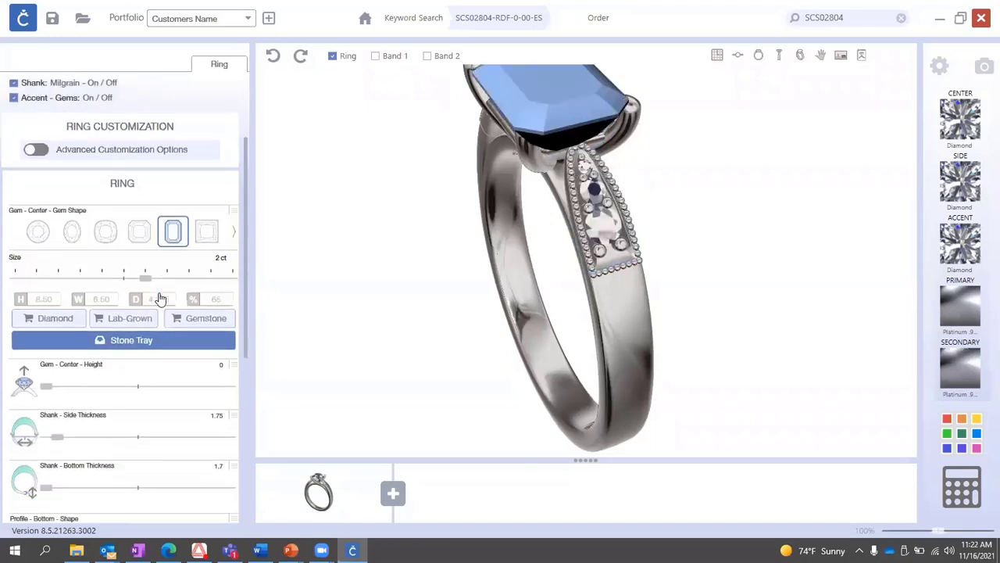
{"action": "scroll", "coordinate": [161, 299], "scroll_direction": "down", "scroll_amount": 1}
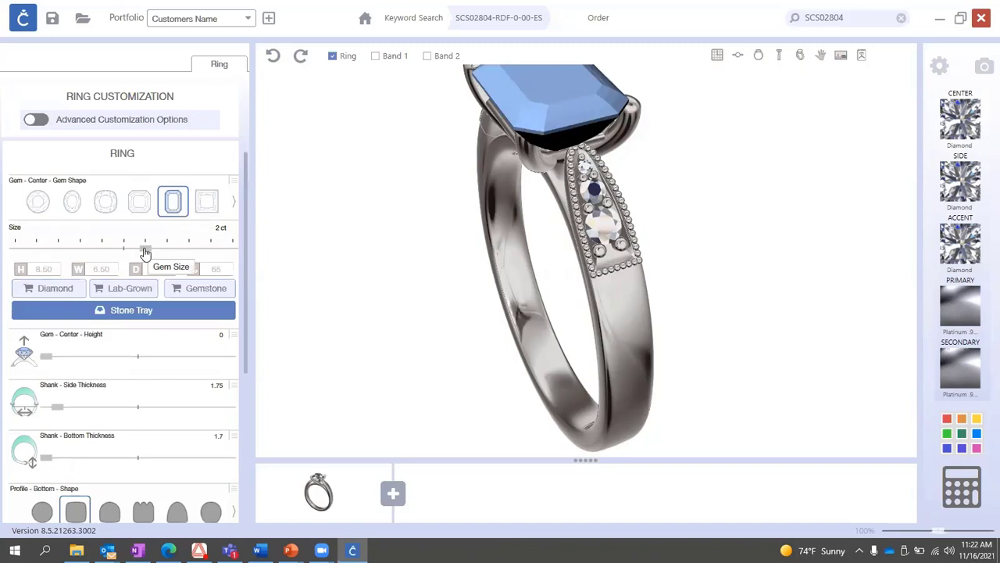
{"action": "left_click_drag", "start_coordinate": [144, 252], "coordinate": [123, 253]}
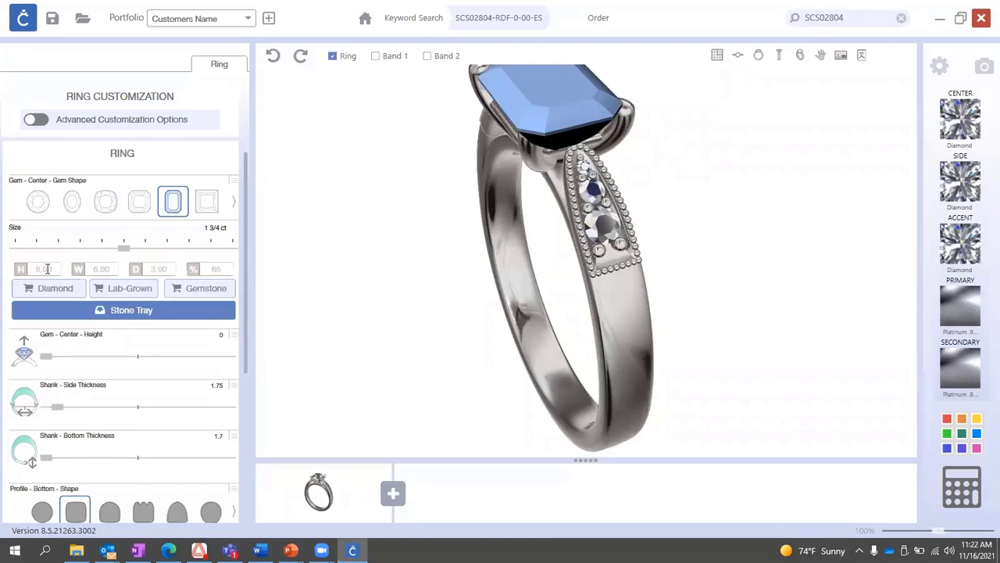
{"action": "double_click", "coordinate": [47, 269]}
Raise the center gem's height to 0.3 and view the setting straight from the side of the ring opening.
{"action": "scroll", "coordinate": [143, 250], "scroll_direction": "down", "scroll_amount": 1}
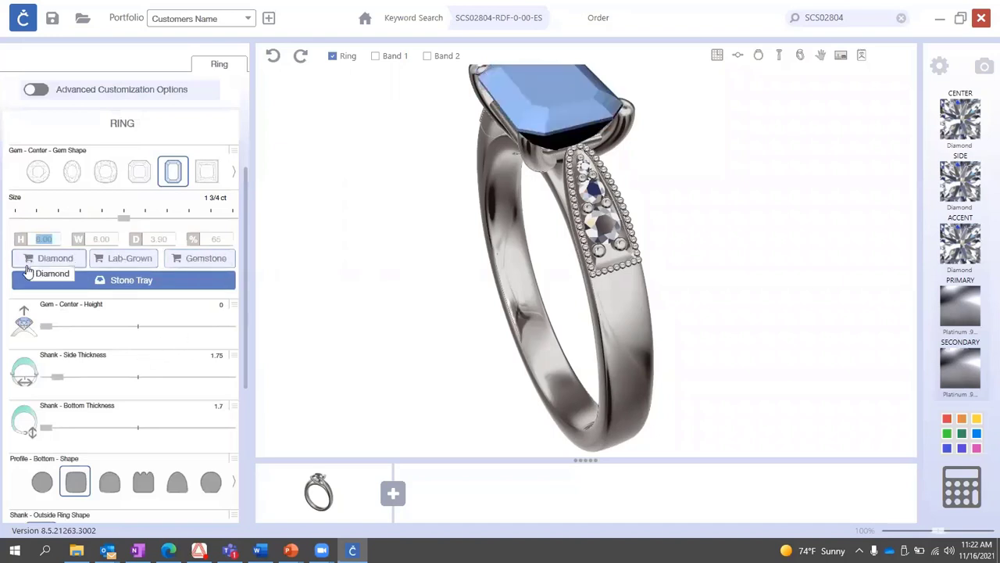
{"action": "scroll", "coordinate": [175, 328], "scroll_direction": "down", "scroll_amount": 3}
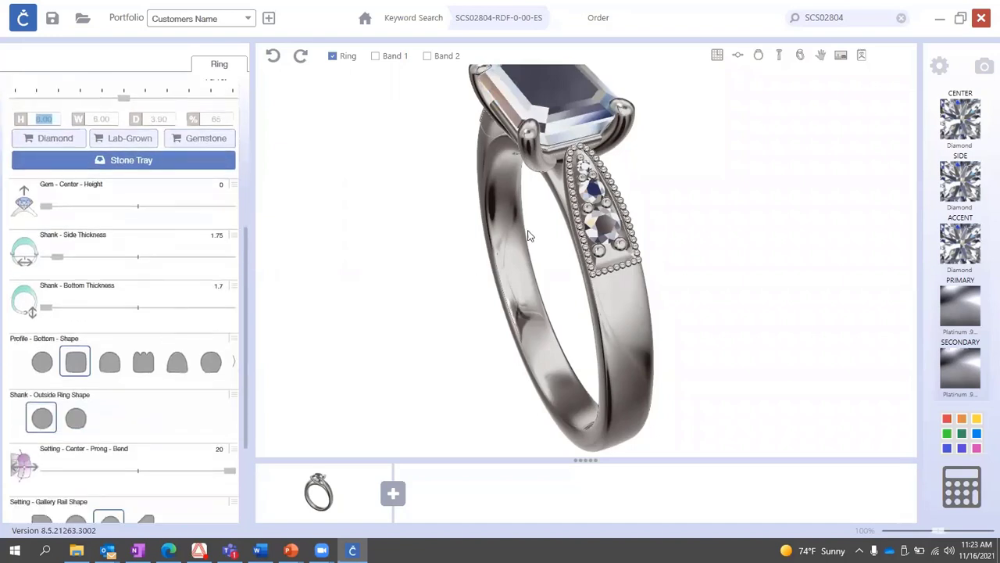
{"action": "left_click", "coordinate": [799, 55]}
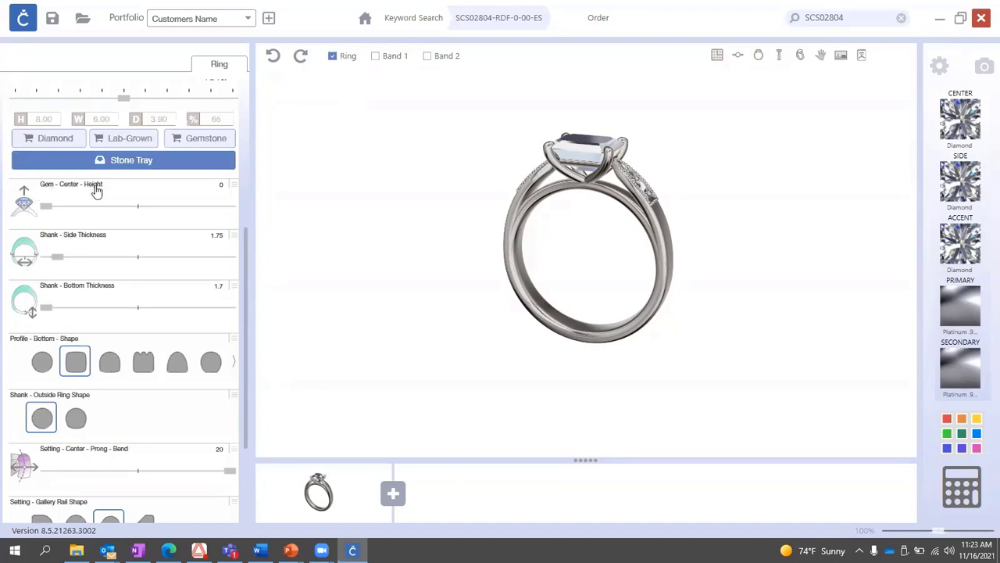
{"action": "left_click_drag", "start_coordinate": [47, 211], "coordinate": [103, 209]}
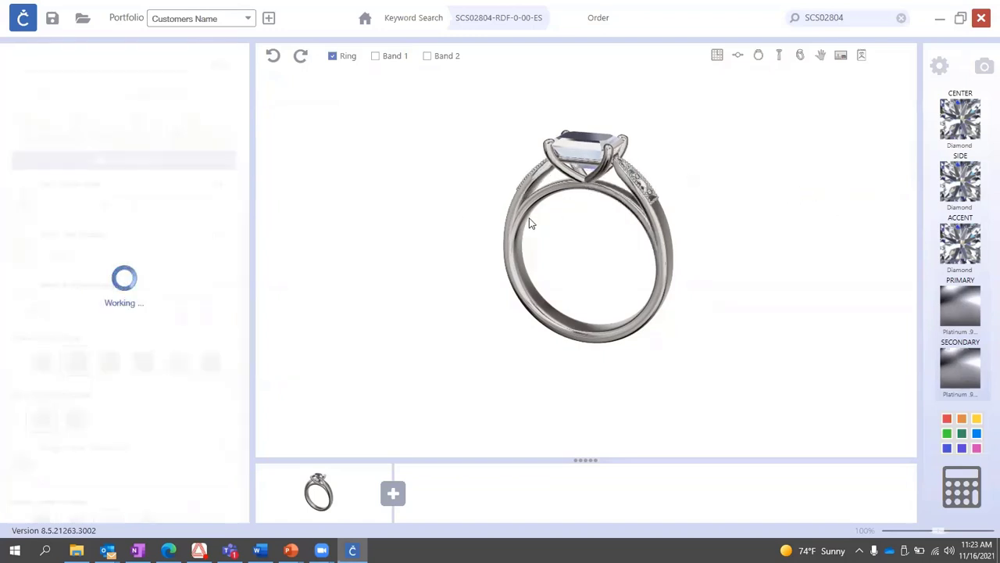
{"action": "right_click_drag", "start_coordinate": [523, 218], "coordinate": [573, 186]}
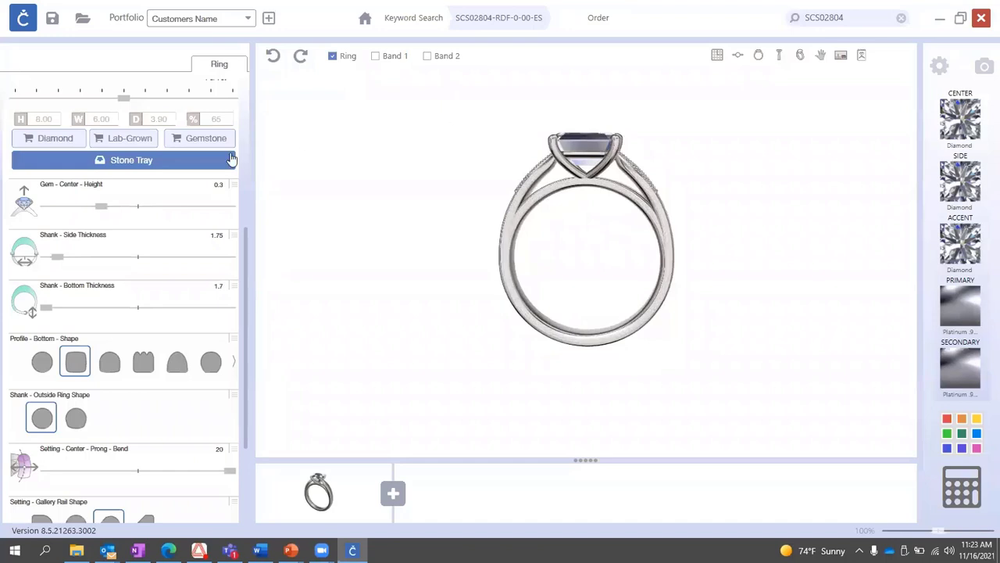
Try the domed bottom profile on the shank, switch it to the fully round shape, and inspect the band from several angles.
{"action": "scroll", "coordinate": [119, 304], "scroll_direction": "down", "scroll_amount": 1}
{"action": "scroll", "coordinate": [119, 305], "scroll_direction": "down", "scroll_amount": 1}
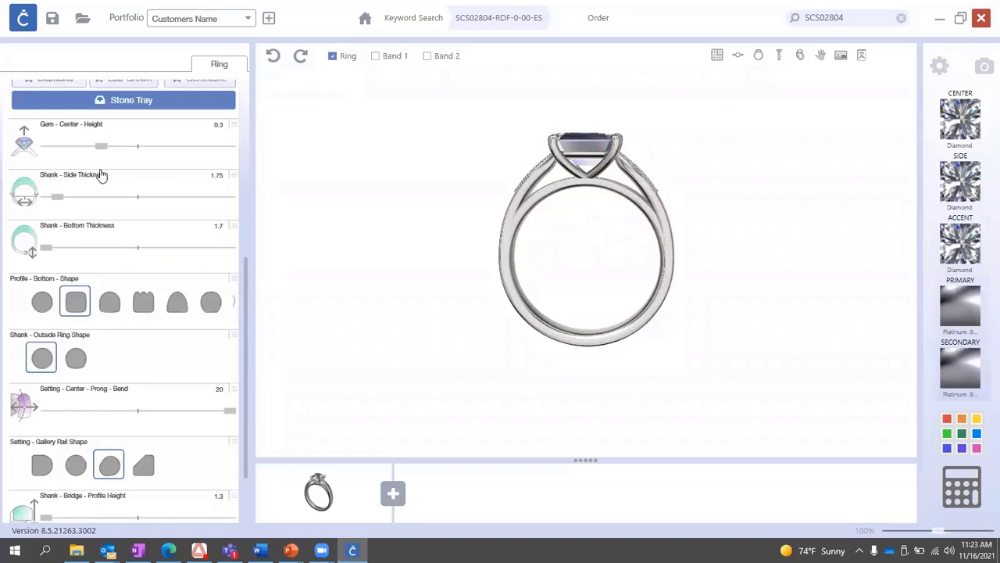
{"action": "scroll", "coordinate": [100, 183], "scroll_direction": "down", "scroll_amount": 2}
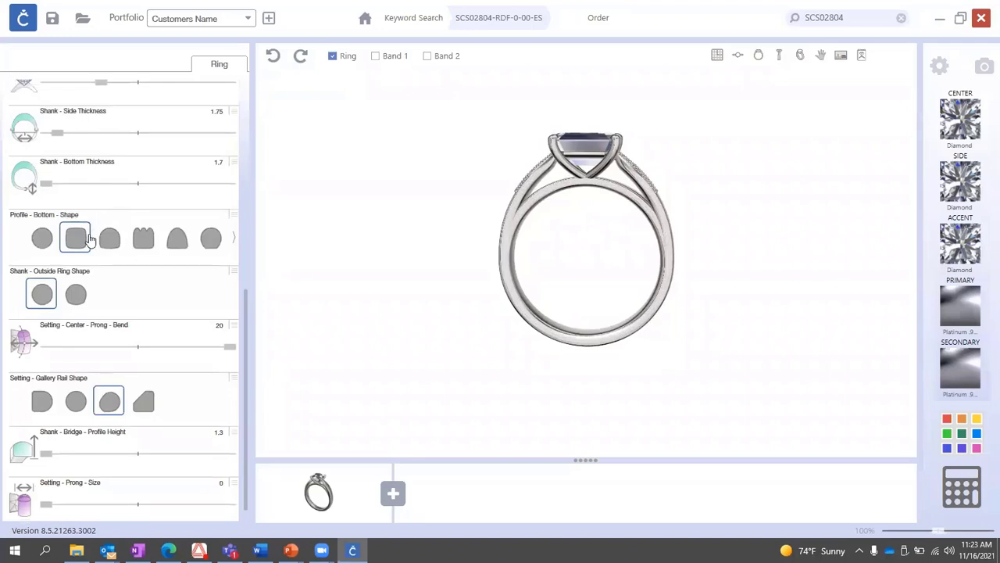
{"action": "left_click_drag", "start_coordinate": [569, 205], "coordinate": [476, 221]}
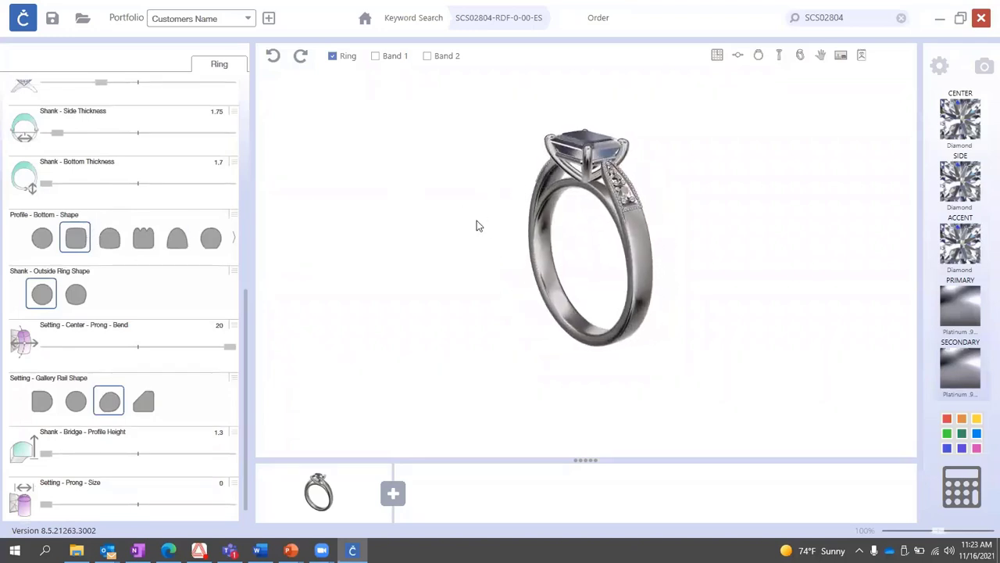
{"action": "left_click_drag", "start_coordinate": [490, 283], "coordinate": [488, 279]}
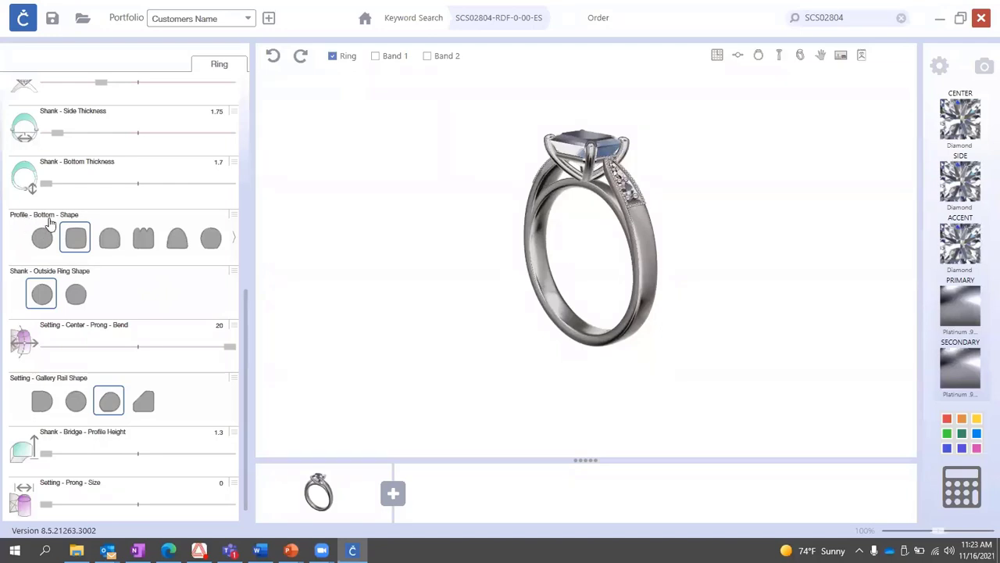
{"action": "left_click_drag", "start_coordinate": [647, 361], "coordinate": [588, 320]}
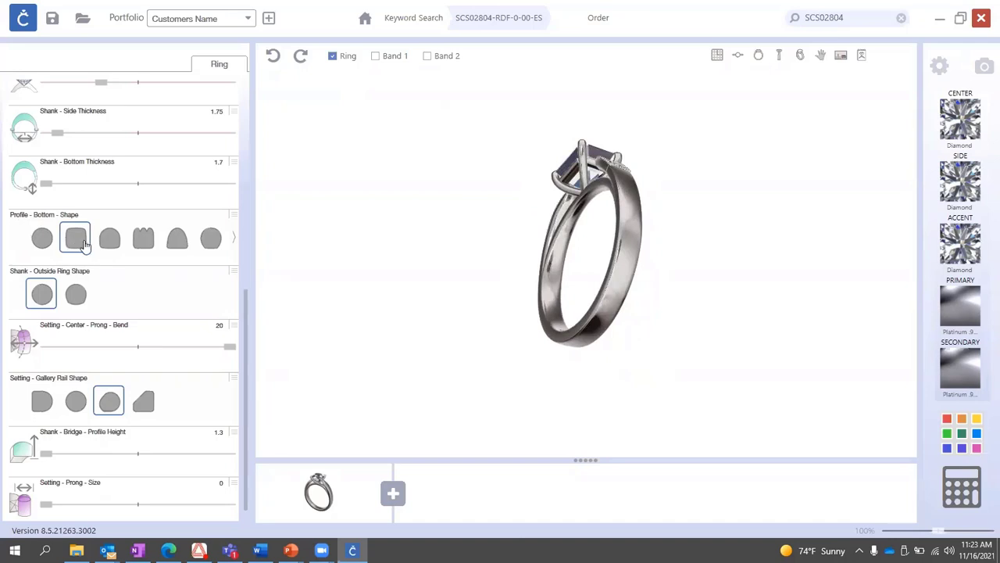
{"action": "left_click", "coordinate": [109, 240]}
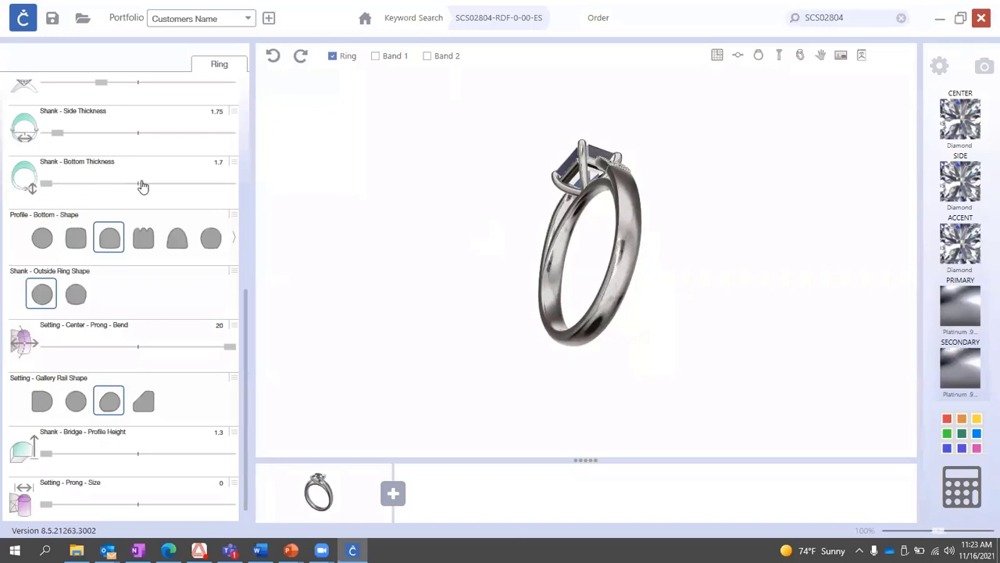
{"action": "left_click", "coordinate": [44, 239]}
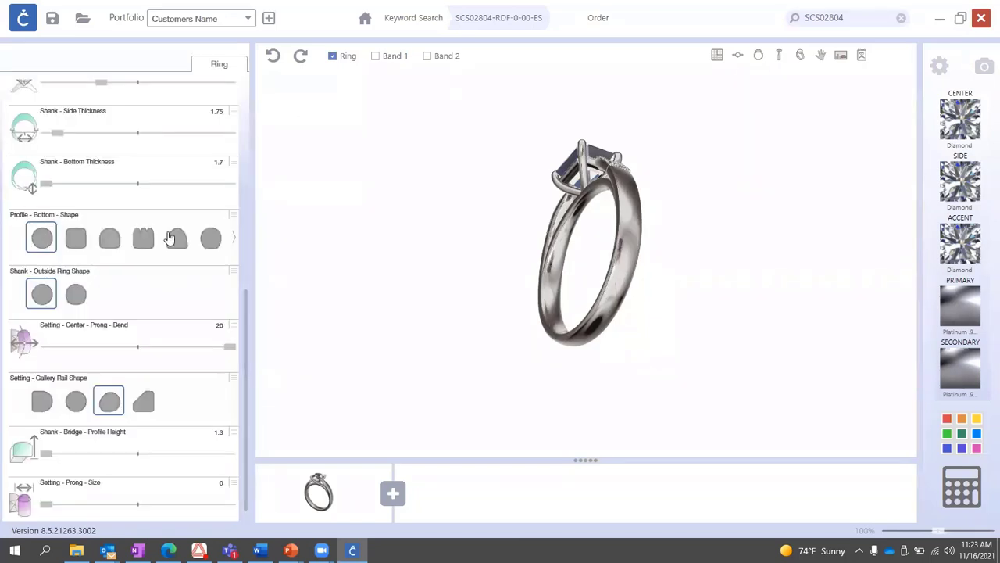
{"action": "left_click_drag", "start_coordinate": [518, 263], "coordinate": [604, 346]}
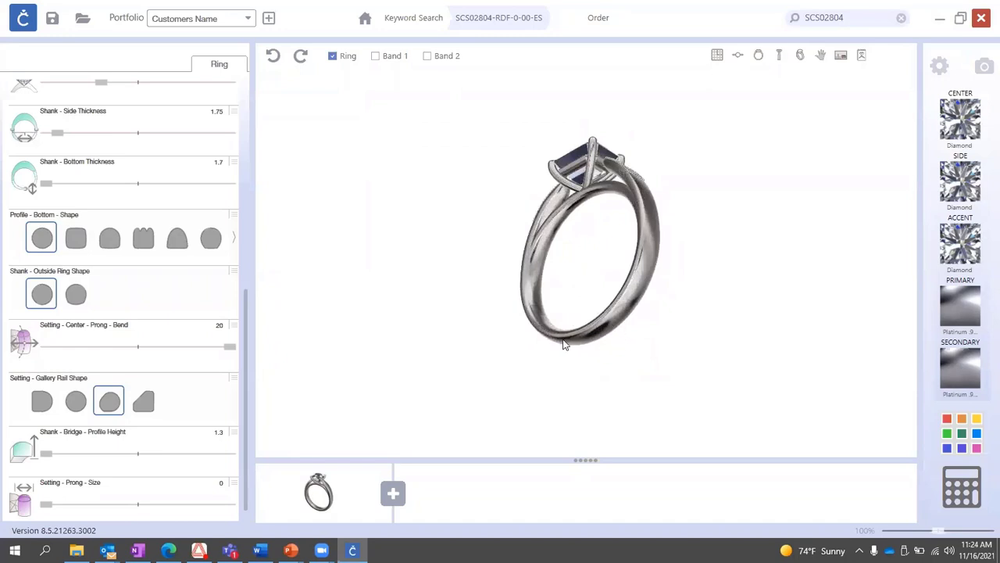
{"action": "left_click_drag", "start_coordinate": [631, 215], "coordinate": [727, 297]}
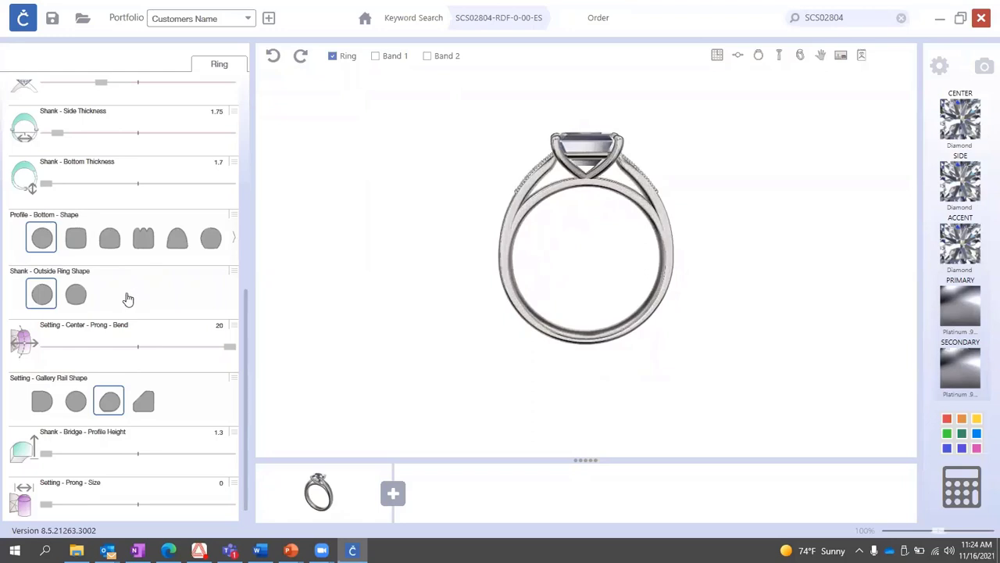
{"action": "left_click_drag", "start_coordinate": [694, 195], "coordinate": [622, 190]}
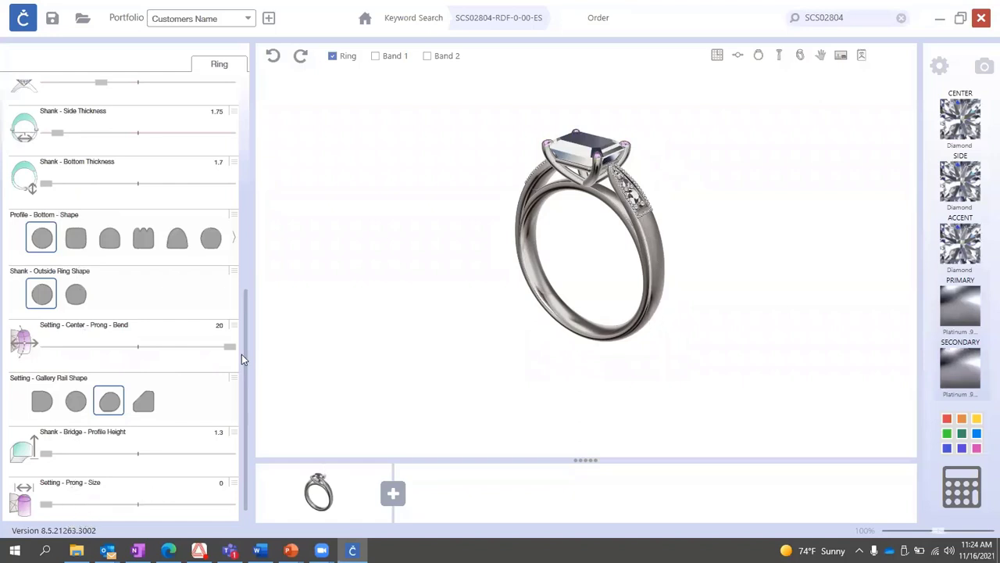
Turn on the advanced customization options for the ring, then expand and collapse the center gem settings.
{"action": "scroll", "coordinate": [130, 449], "scroll_direction": "up", "scroll_amount": 5}
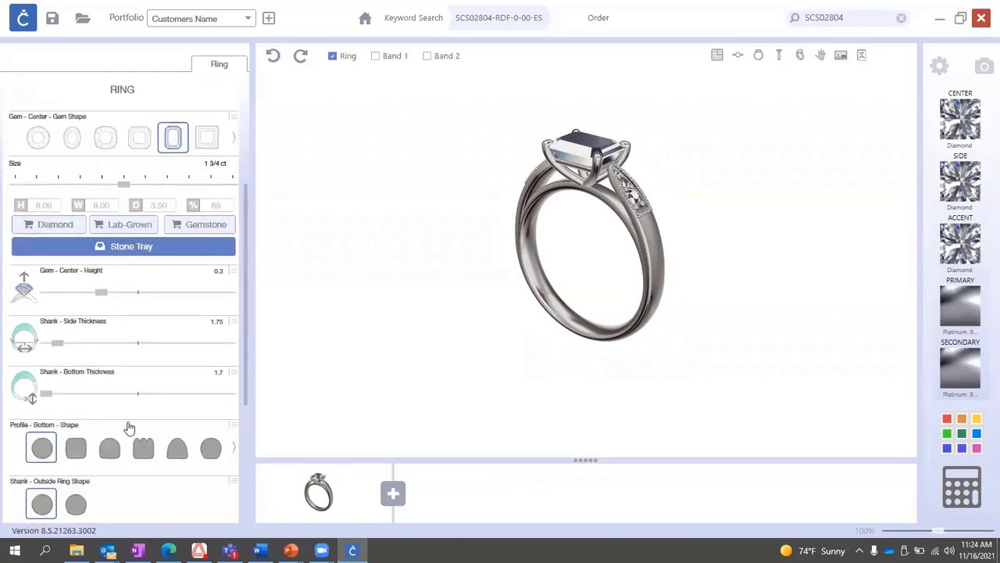
{"action": "scroll", "coordinate": [125, 391], "scroll_direction": "up", "scroll_amount": 4}
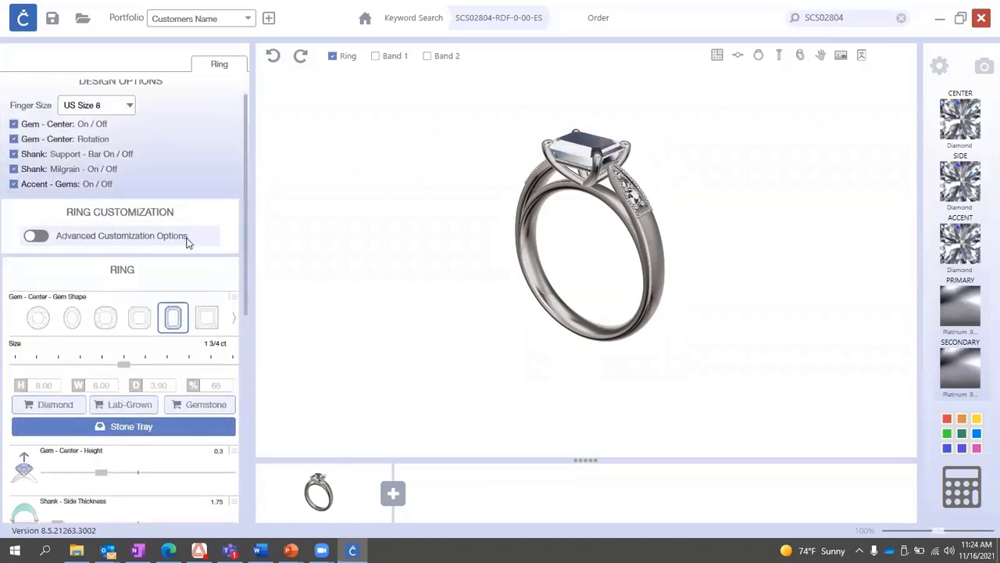
{"action": "left_click", "coordinate": [34, 238]}
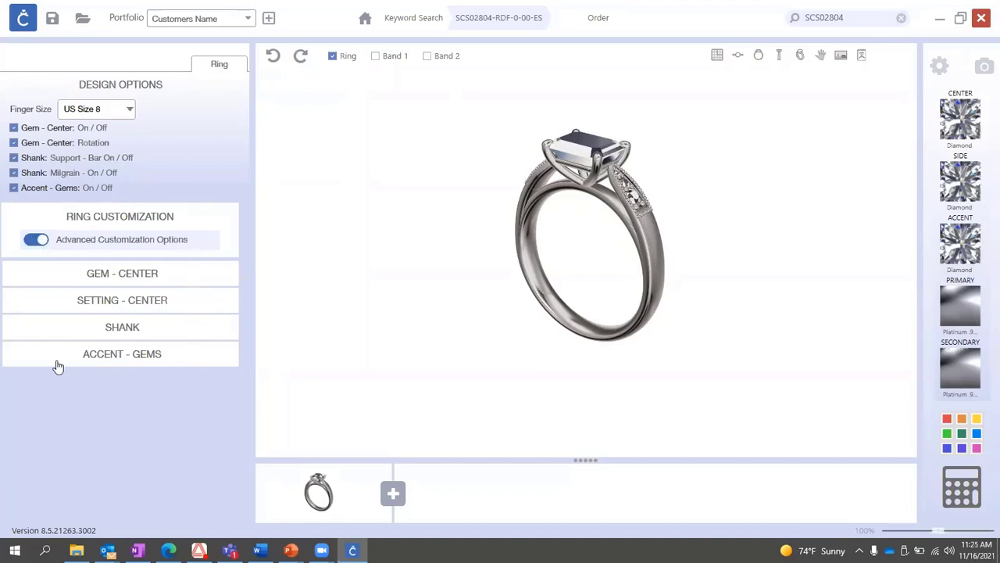
{"action": "left_click", "coordinate": [95, 277]}
{"action": "left_click", "coordinate": [105, 277]}
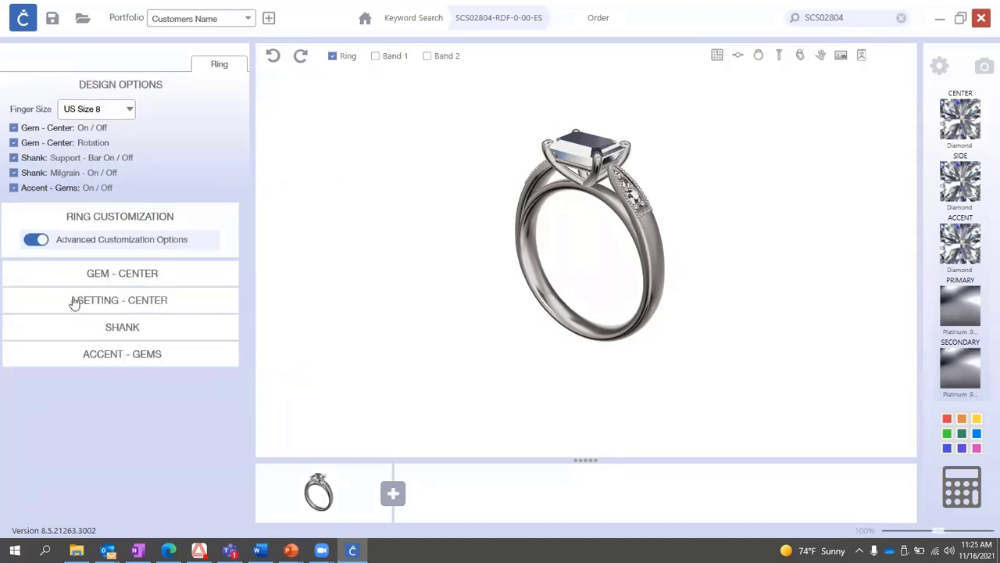
Extend the accent gems farther down the shank by setting their end value to 51, and view the shank's shoulder.
{"action": "left_click", "coordinate": [136, 354]}
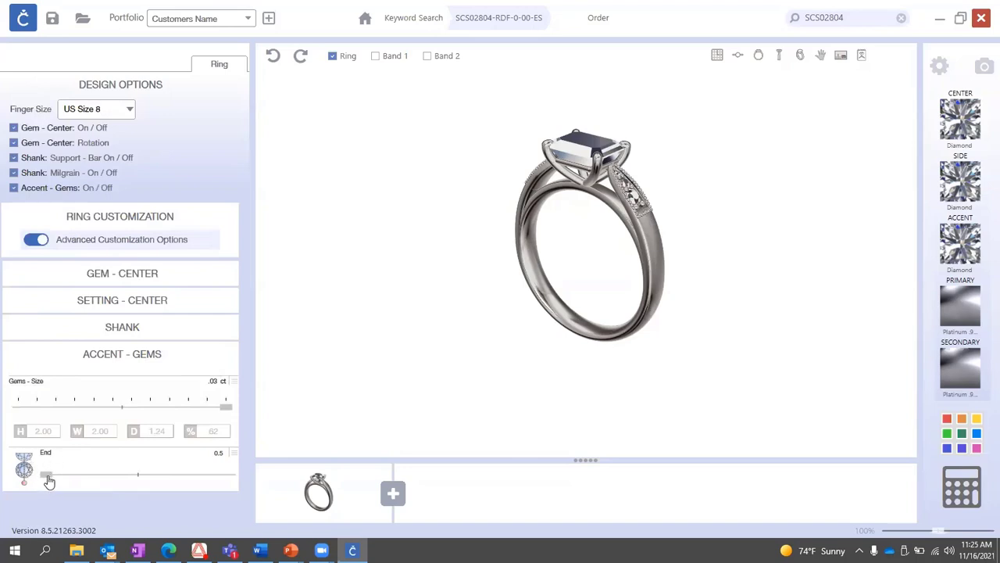
{"action": "left_click_drag", "start_coordinate": [46, 479], "coordinate": [139, 484]}
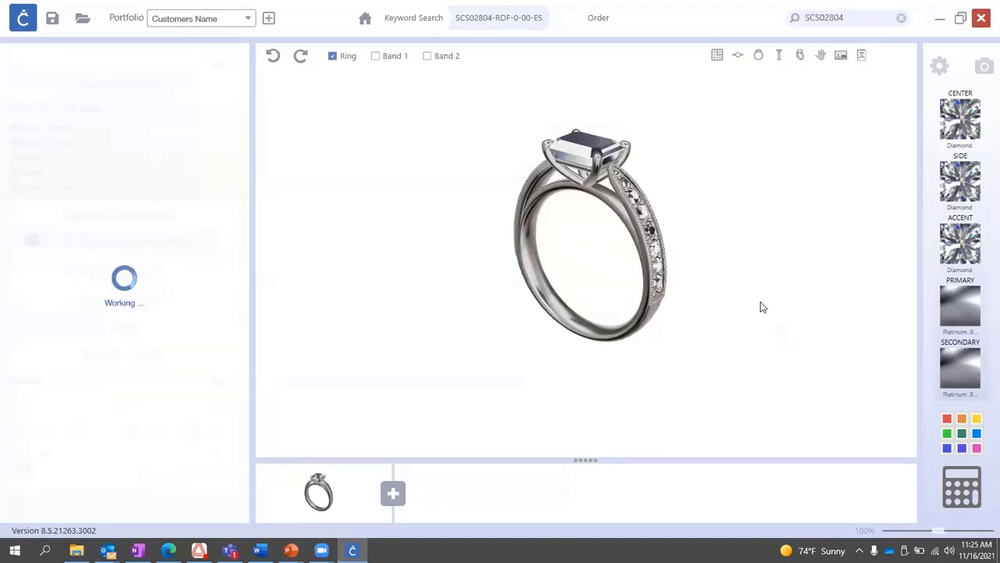
{"action": "left_click_drag", "start_coordinate": [772, 328], "coordinate": [709, 361]}
{"action": "left_click_drag", "start_coordinate": [655, 324], "coordinate": [703, 306]}
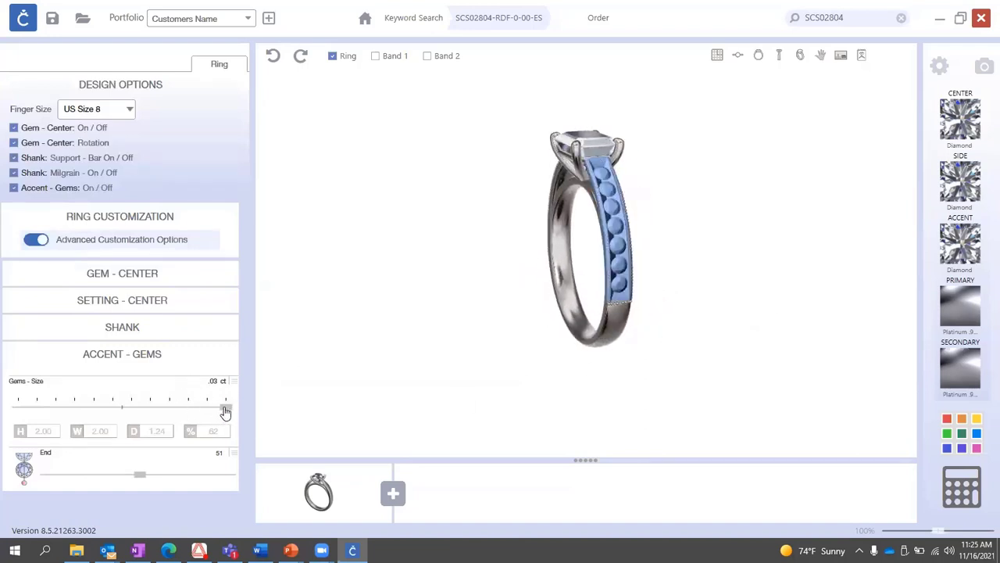
Reduce the accent gems' size to .02 ct and view the ring from above at an angle.
{"action": "left_click_drag", "start_coordinate": [225, 408], "coordinate": [173, 412]}
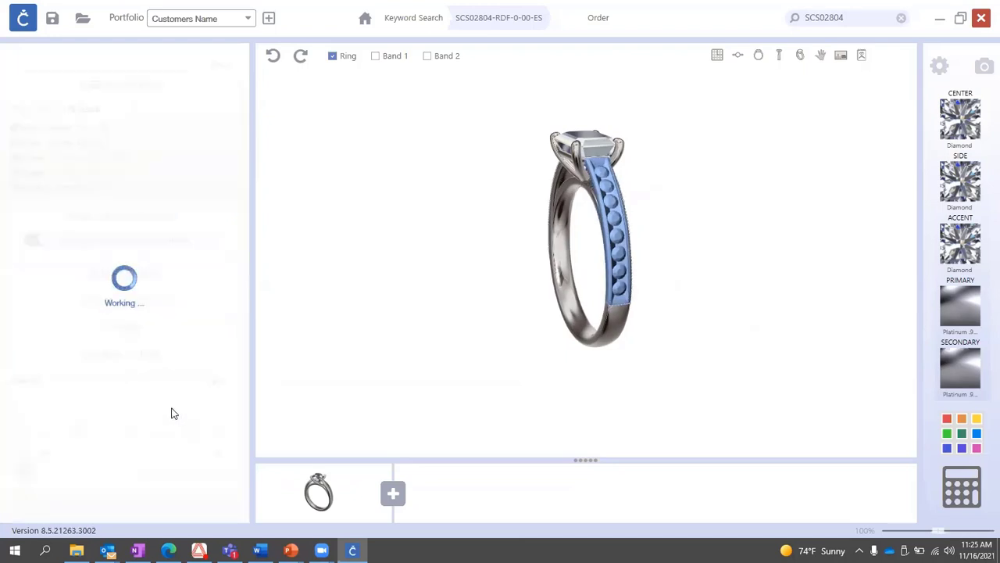
{"action": "left_click_drag", "start_coordinate": [172, 413], "coordinate": [151, 411]}
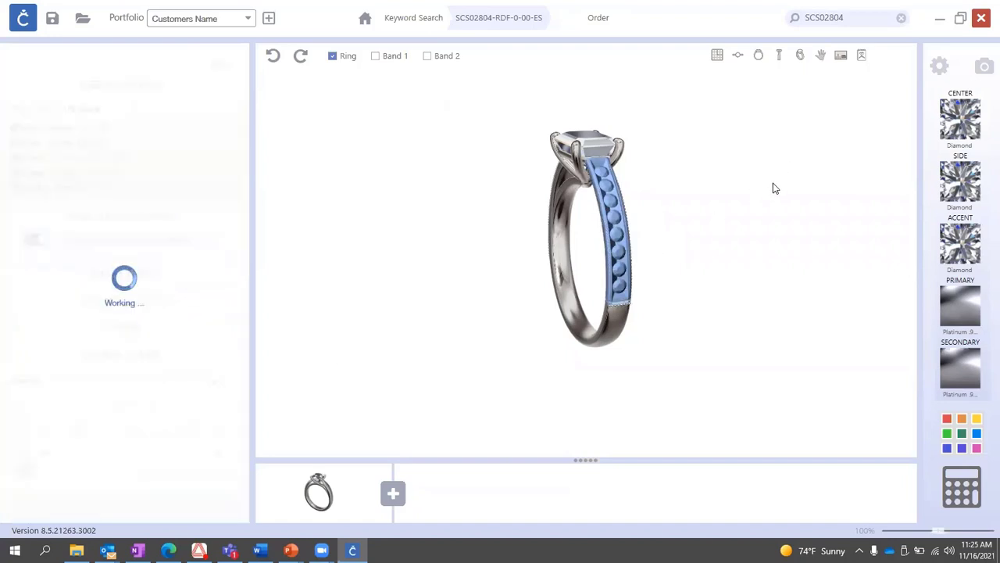
{"action": "left_click_drag", "start_coordinate": [779, 175], "coordinate": [504, 246]}
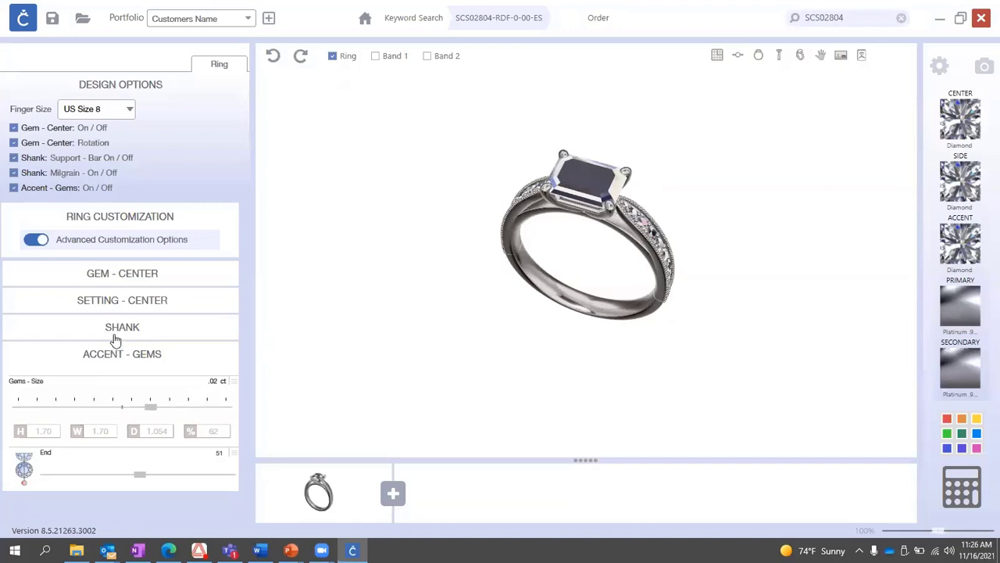
Try touching double prongs on the center setting, then change the prong style to separated double prongs at each corner and inspect them.
{"action": "left_click", "coordinate": [156, 302]}
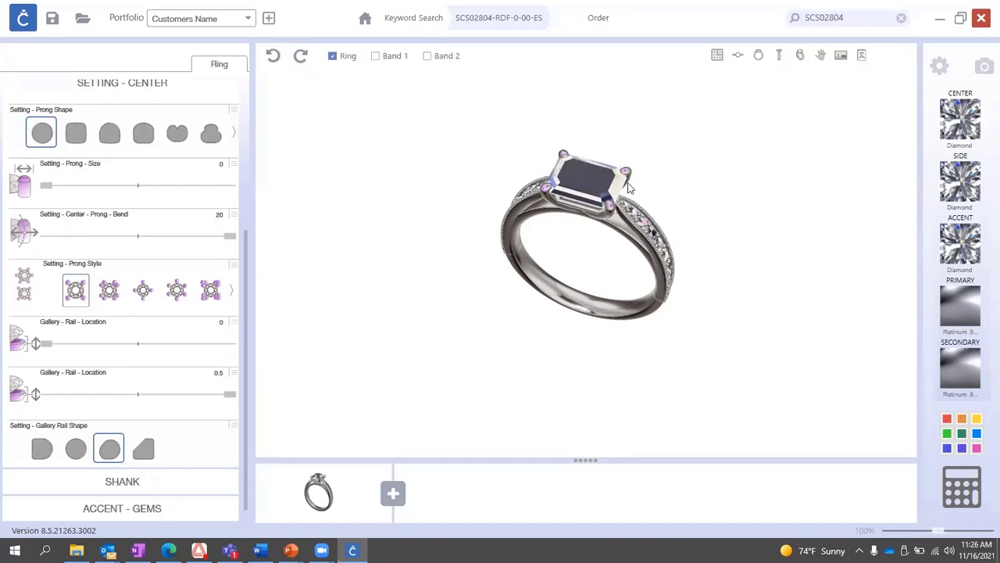
{"action": "left_click", "coordinate": [109, 291]}
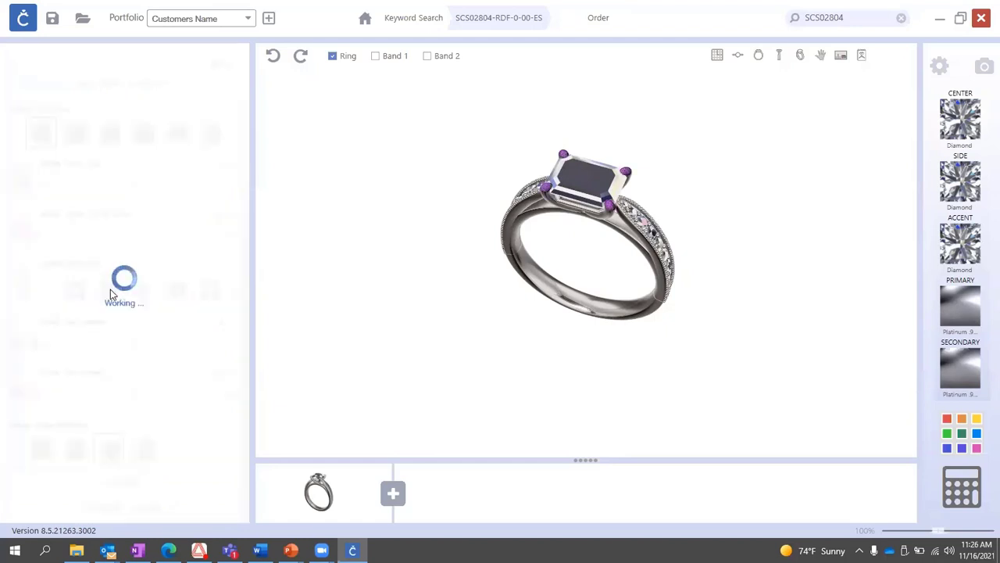
{"action": "left_click_drag", "start_coordinate": [650, 176], "coordinate": [657, 206]}
{"action": "scroll", "coordinate": [625, 227], "scroll_direction": "up", "scroll_amount": 3}
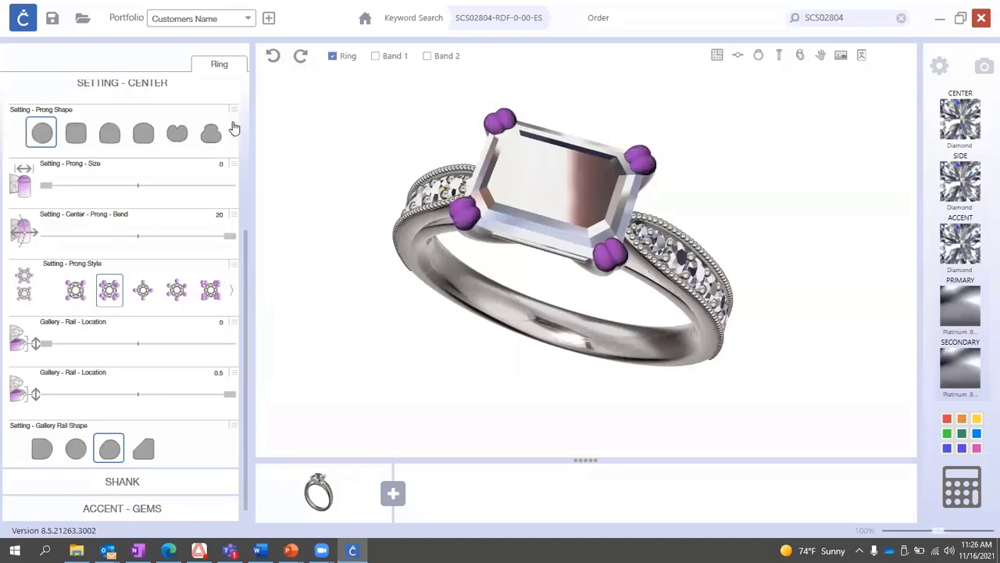
{"action": "left_click", "coordinate": [230, 293]}
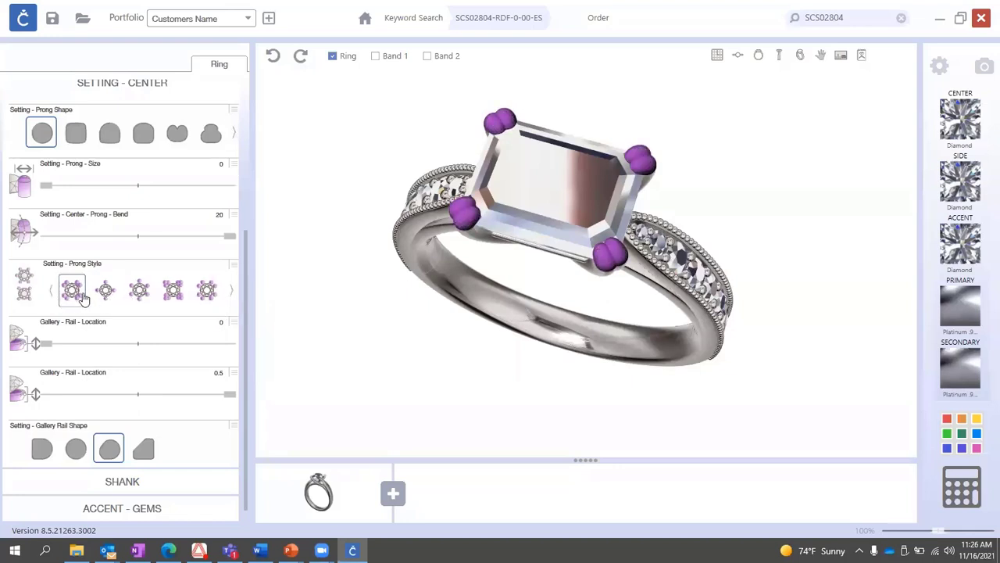
{"action": "left_click", "coordinate": [207, 291]}
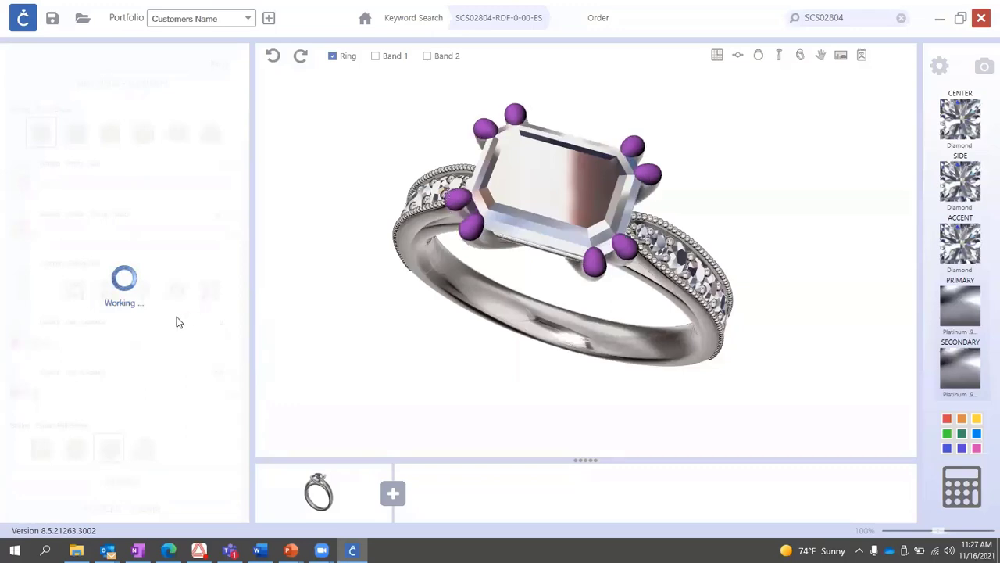
{"action": "left_click_drag", "start_coordinate": [565, 197], "coordinate": [525, 252]}
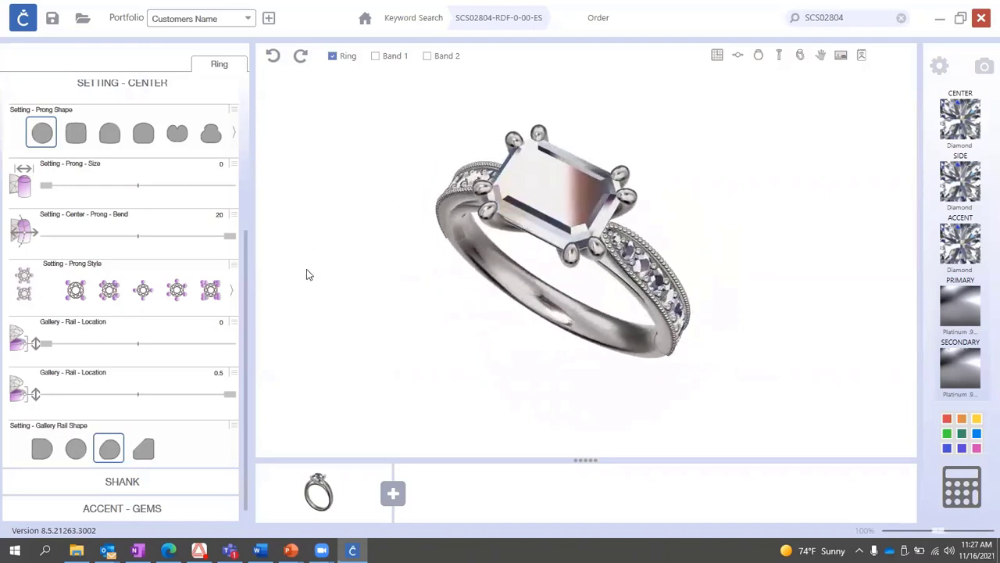
{"action": "left_click_drag", "start_coordinate": [433, 290], "coordinate": [512, 266]}
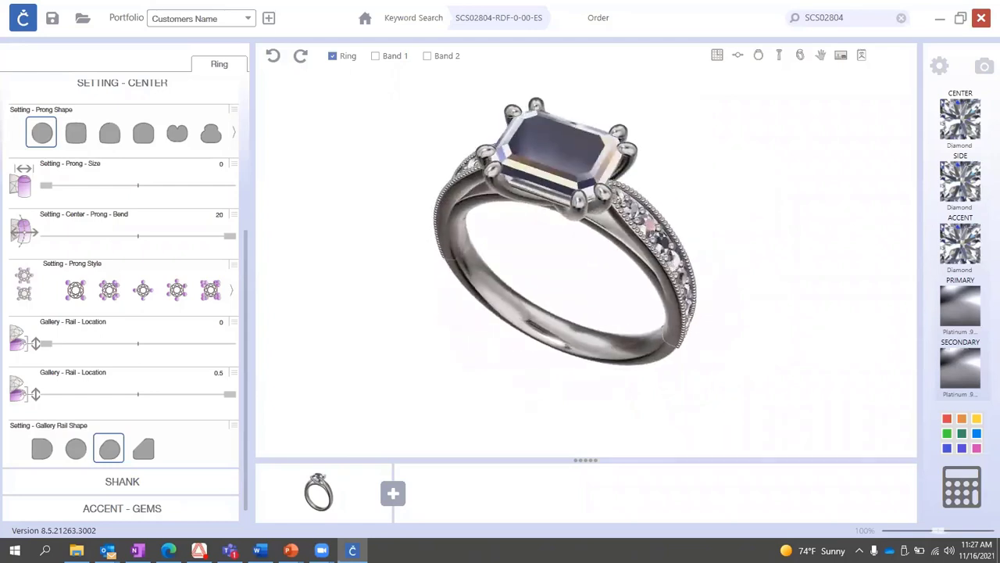
Change the center stone to Emerald and the primary metal to 14K Yellow, and view the ring from different angles.
{"action": "left_click", "coordinate": [964, 116]}
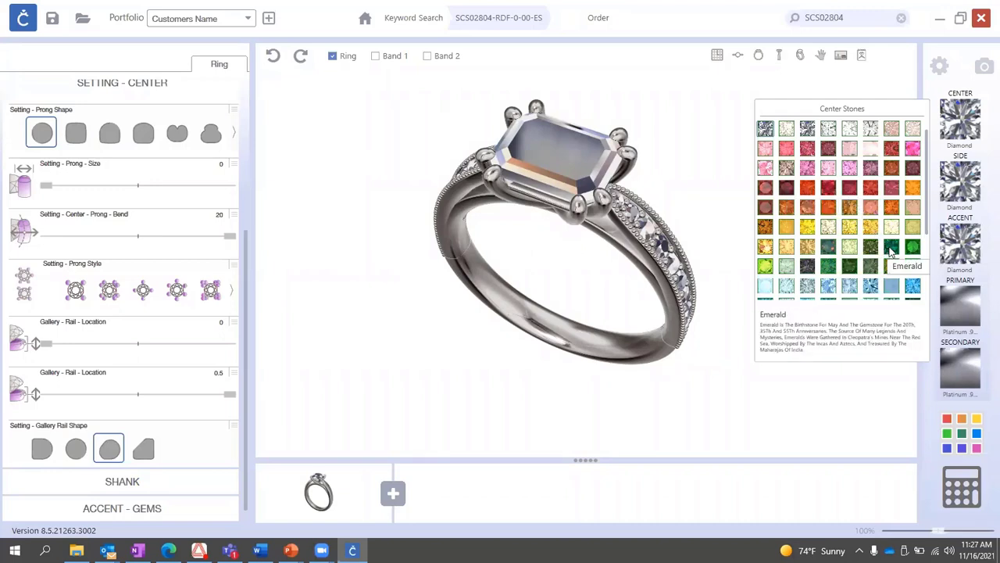
{"action": "left_click", "coordinate": [891, 249]}
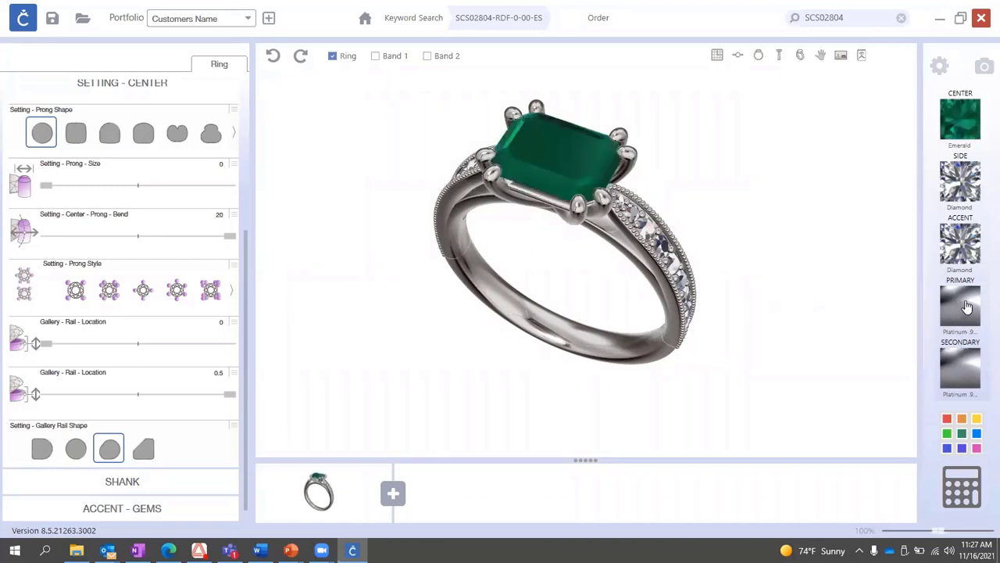
{"action": "left_click", "coordinate": [966, 306]}
{"action": "left_click", "coordinate": [808, 389]}
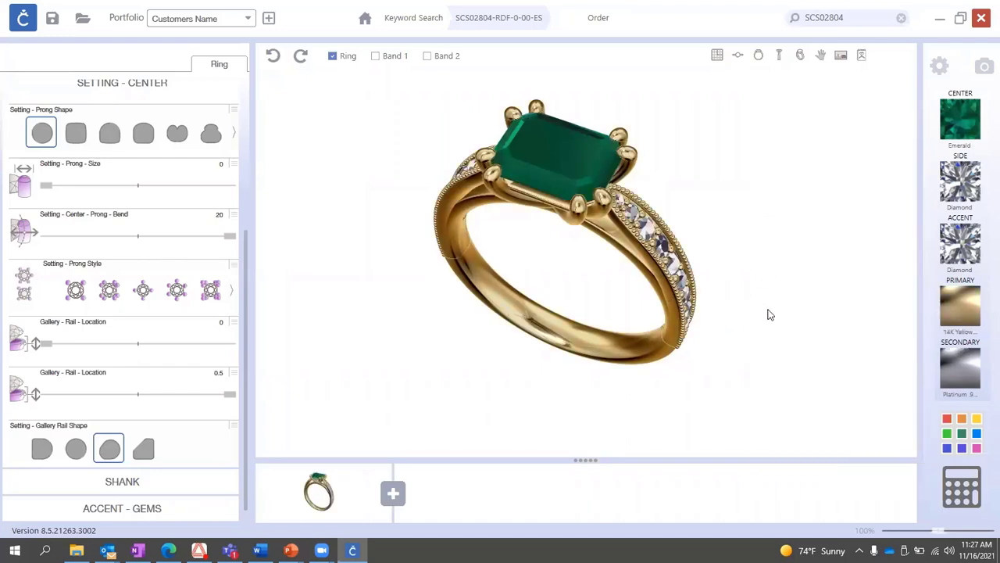
{"action": "left_click_drag", "start_coordinate": [770, 315], "coordinate": [797, 299]}
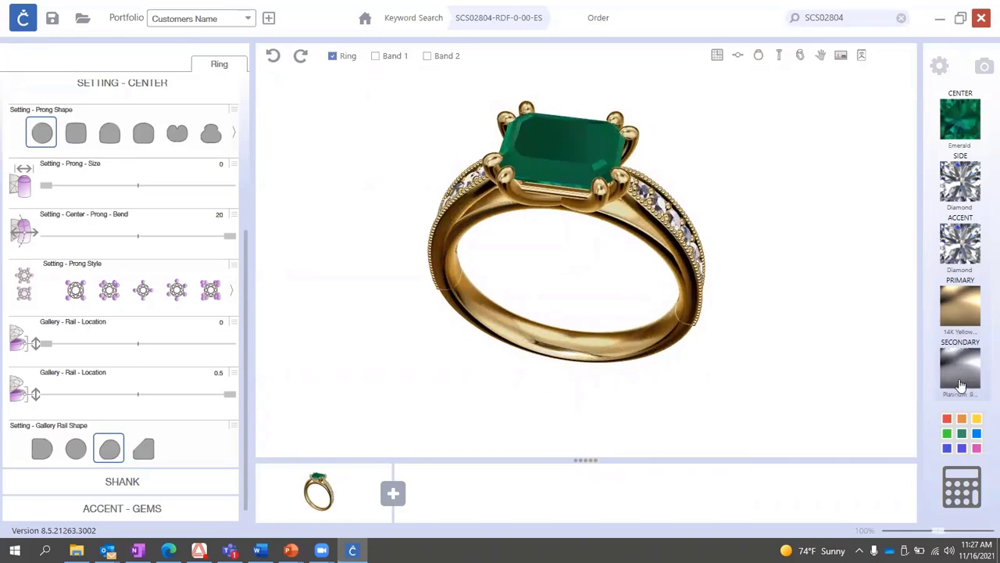
{"action": "left_click_drag", "start_coordinate": [625, 231], "coordinate": [756, 217]}
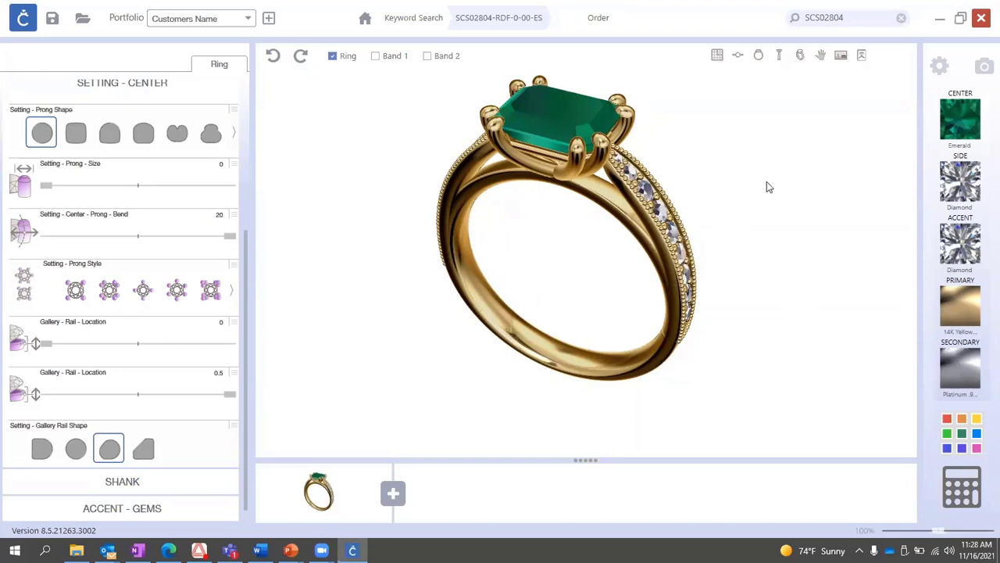
{"action": "left_click_drag", "start_coordinate": [767, 187], "coordinate": [743, 229]}
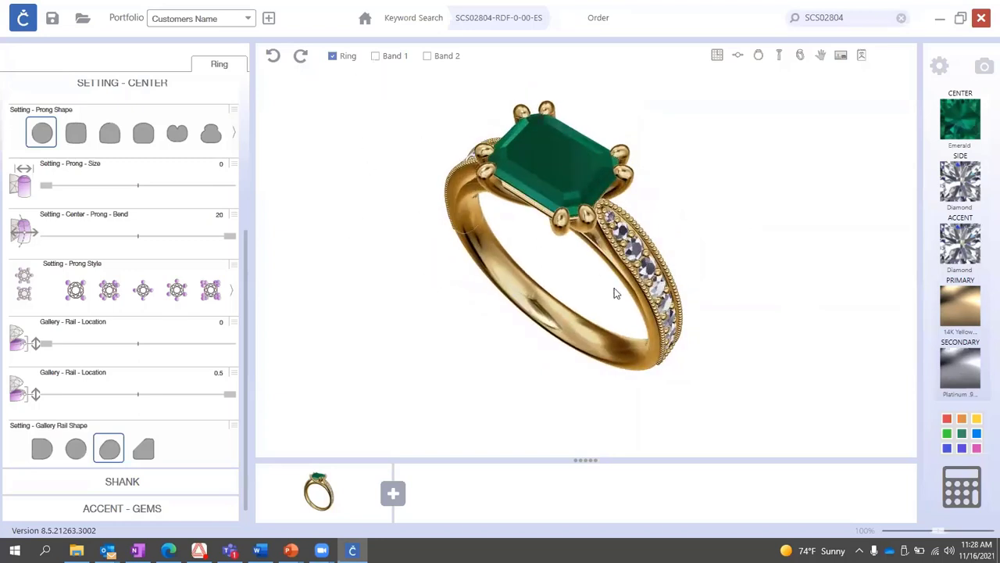
Add Band 1 beside the ring, and show Band 2 and remove it again to compare the matching bands.
{"action": "left_click", "coordinate": [375, 56]}
{"action": "right_click_drag", "start_coordinate": [721, 323], "coordinate": [581, 186]}
{"action": "left_click", "coordinate": [428, 57]}
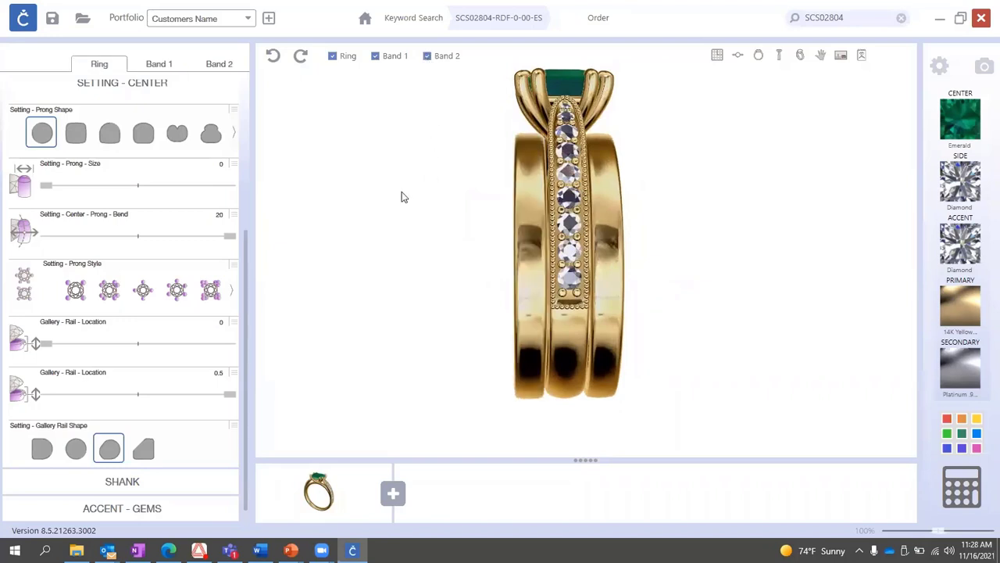
{"action": "left_click", "coordinate": [429, 57]}
{"action": "right_click_drag", "start_coordinate": [512, 100], "coordinate": [527, 166]}
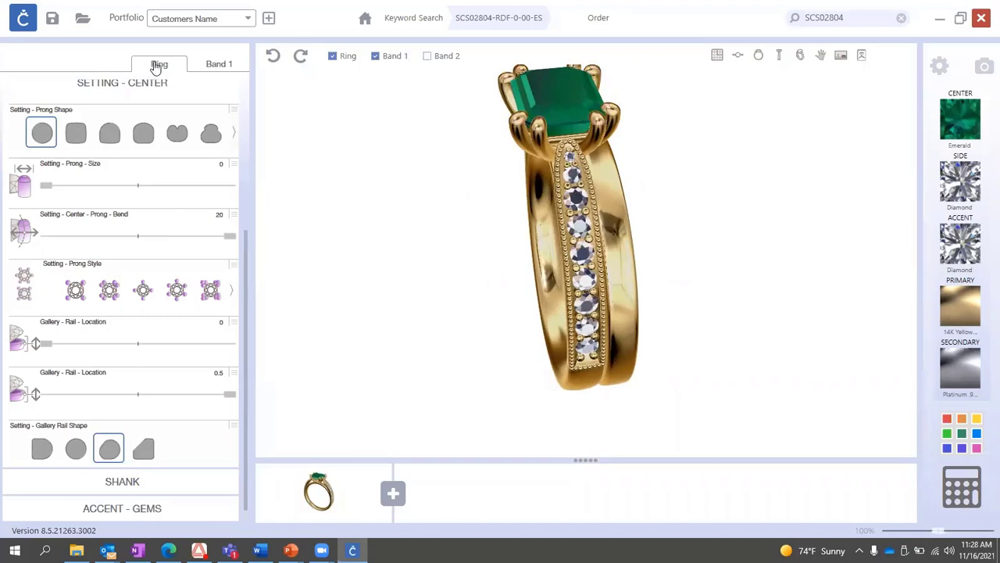
Open Band 1's design options and examine how the contoured band fits against the ring from several angles.
{"action": "left_click", "coordinate": [224, 68]}
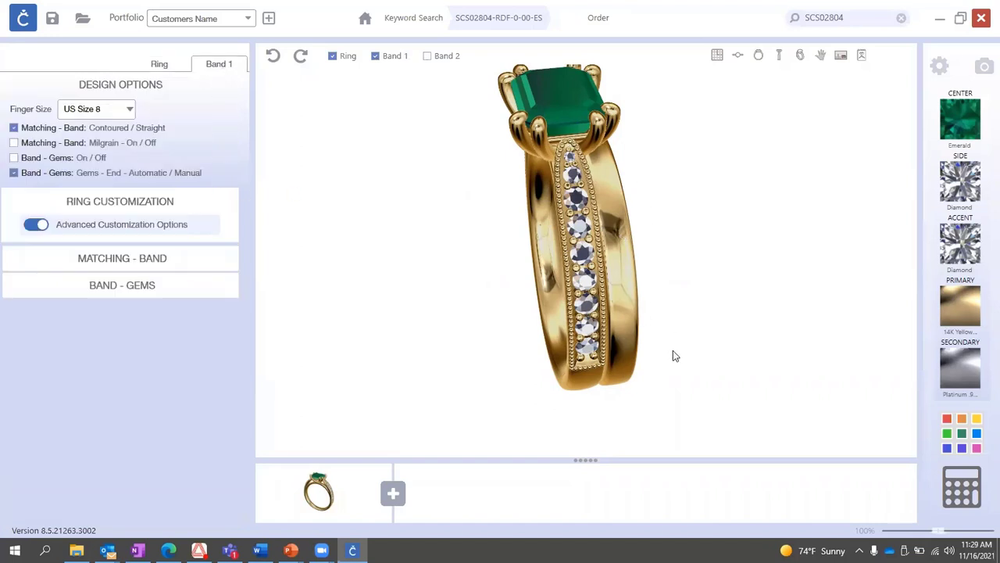
{"action": "left_click_drag", "start_coordinate": [701, 248], "coordinate": [527, 249]}
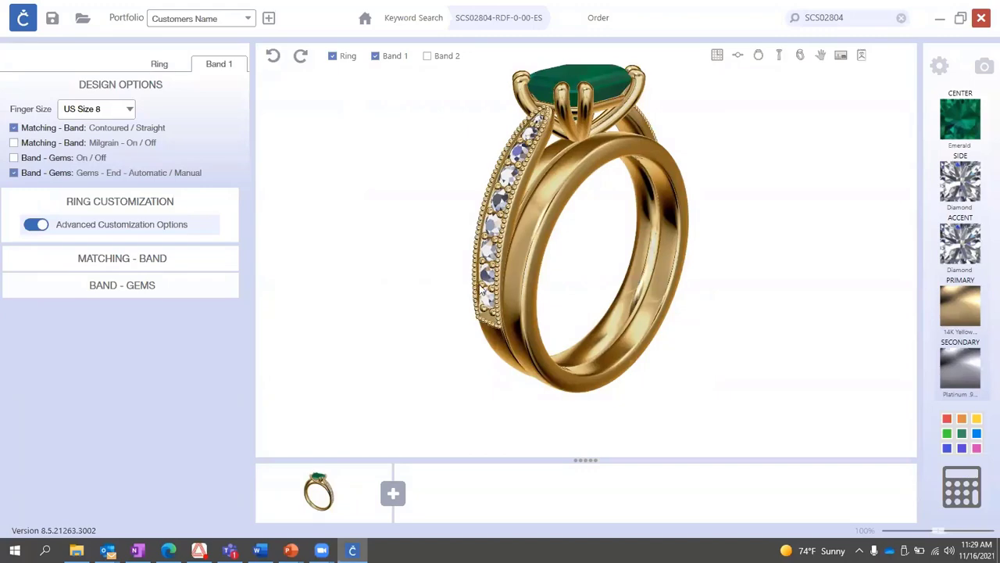
{"action": "left_click_drag", "start_coordinate": [505, 279], "coordinate": [473, 254]}
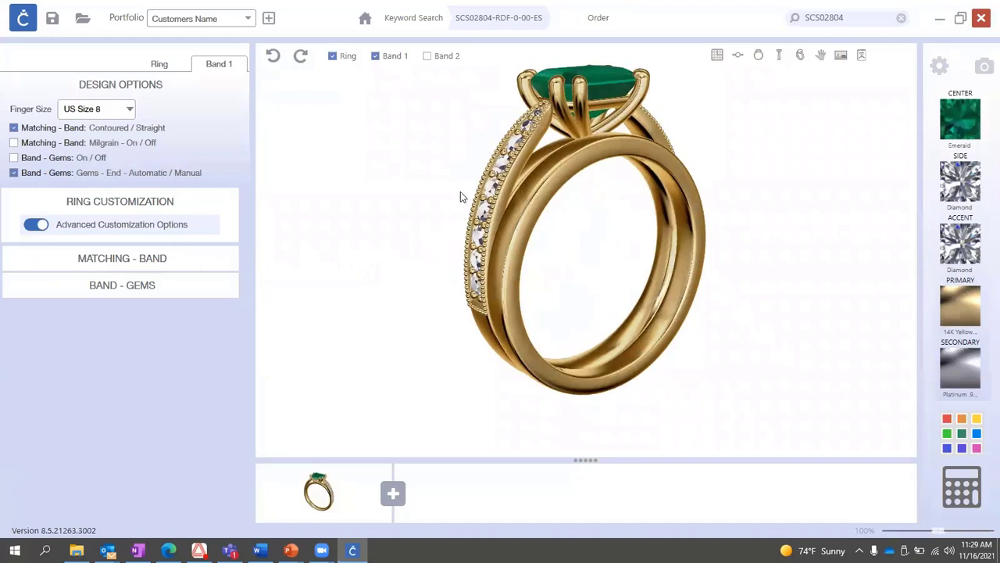
{"action": "left_click_drag", "start_coordinate": [460, 193], "coordinate": [517, 216]}
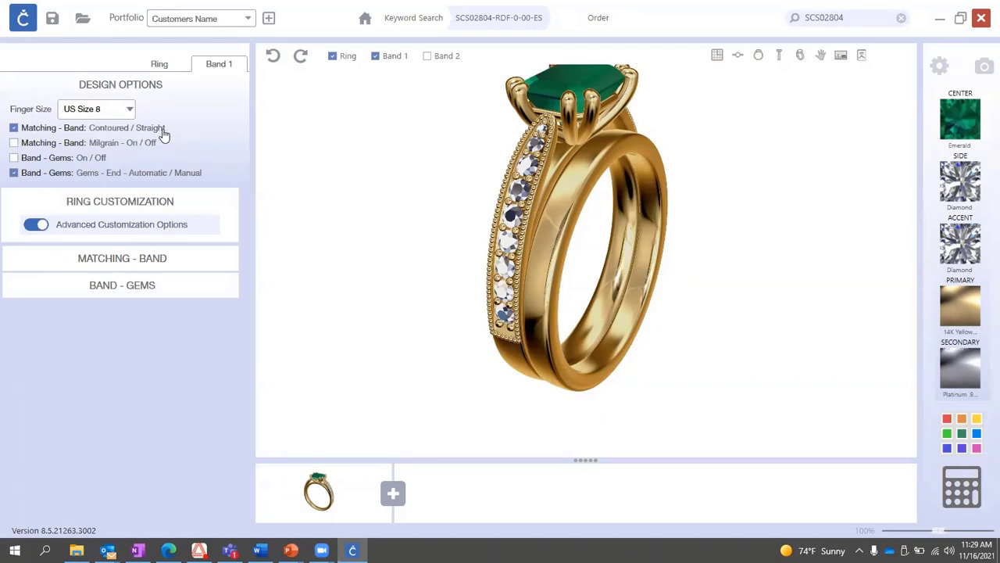
{"action": "left_click_drag", "start_coordinate": [689, 310], "coordinate": [739, 261]}
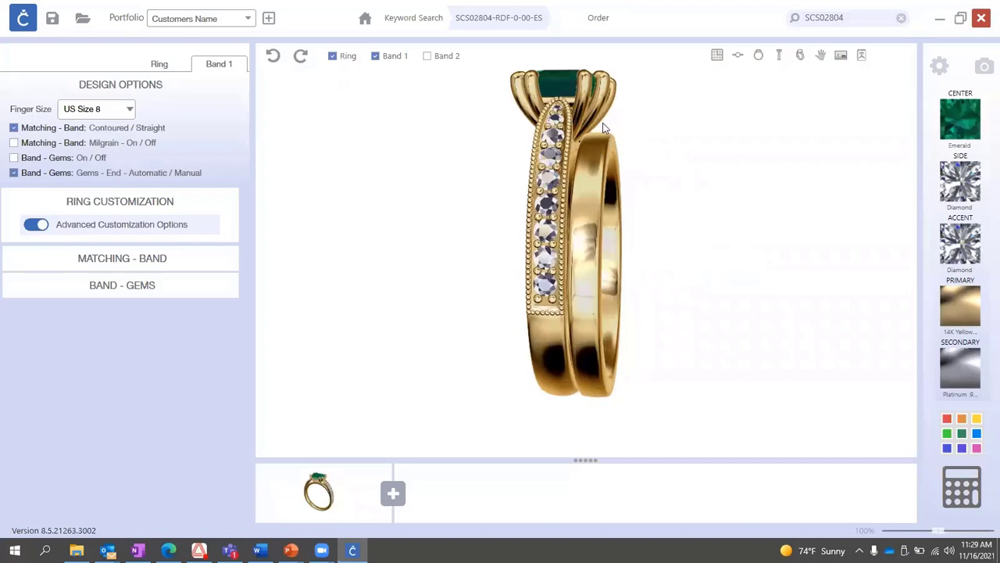
{"action": "left_click_drag", "start_coordinate": [580, 147], "coordinate": [630, 185]}
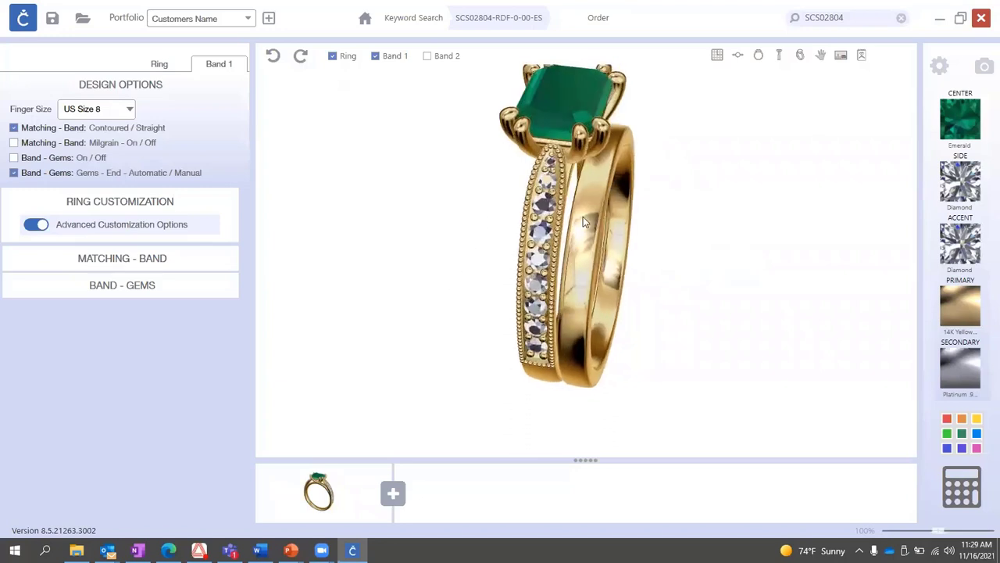
Turn on milgrain and gems for Band 1, and view the set from several angles.
{"action": "left_click", "coordinate": [14, 143]}
{"action": "left_click", "coordinate": [14, 159]}
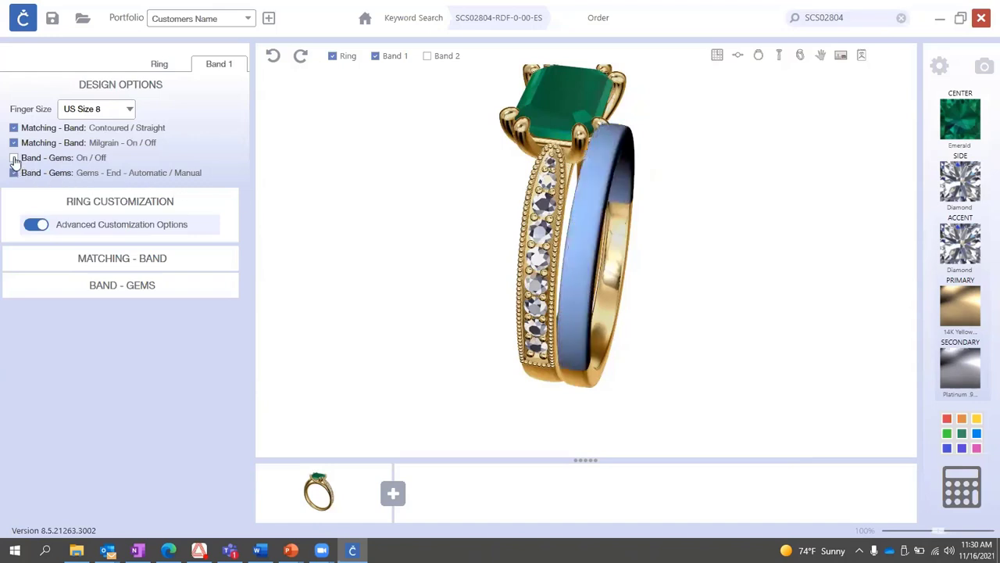
{"action": "left_click", "coordinate": [14, 158]}
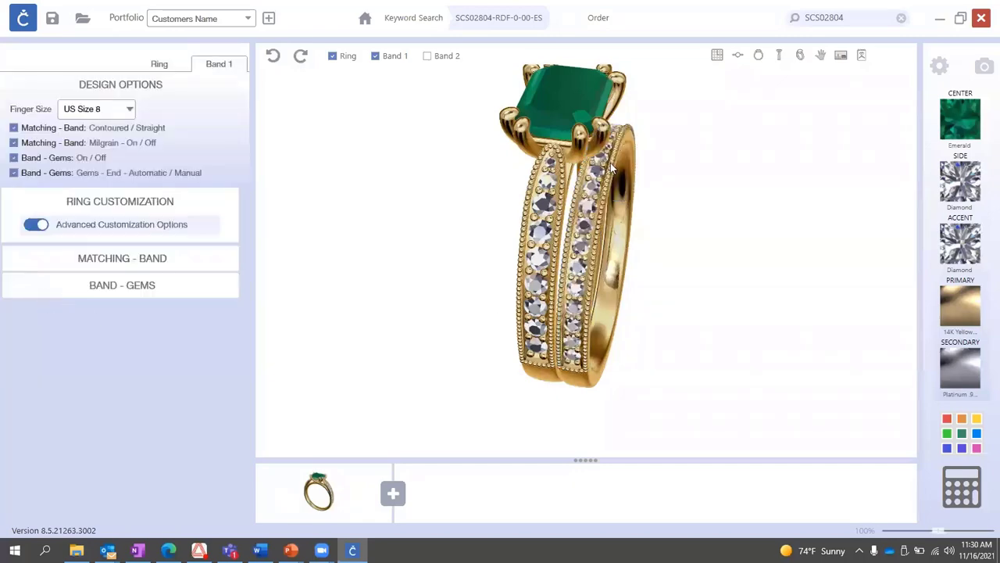
{"action": "left_click_drag", "start_coordinate": [655, 279], "coordinate": [638, 304]}
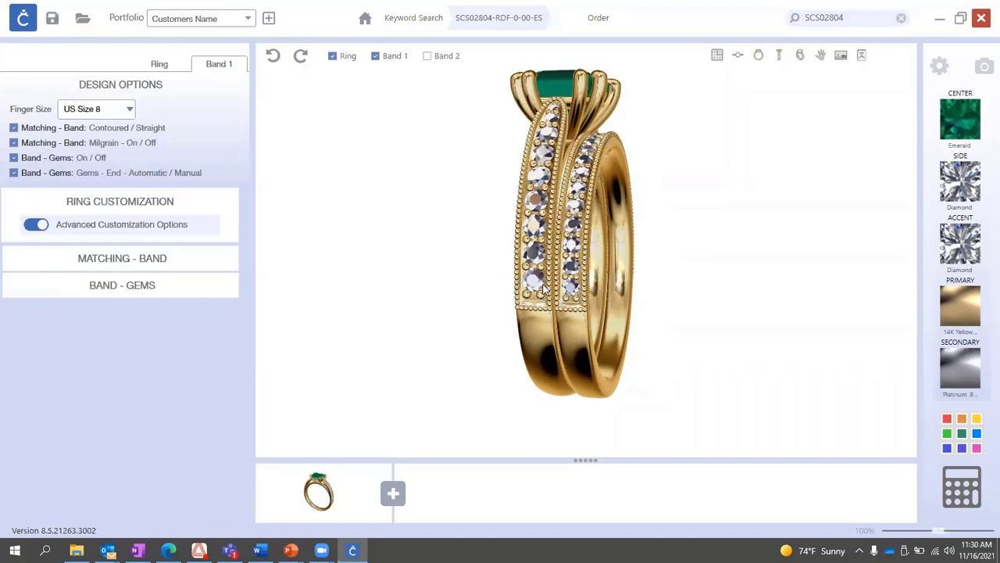
{"action": "left_click_drag", "start_coordinate": [576, 244], "coordinate": [591, 178]}
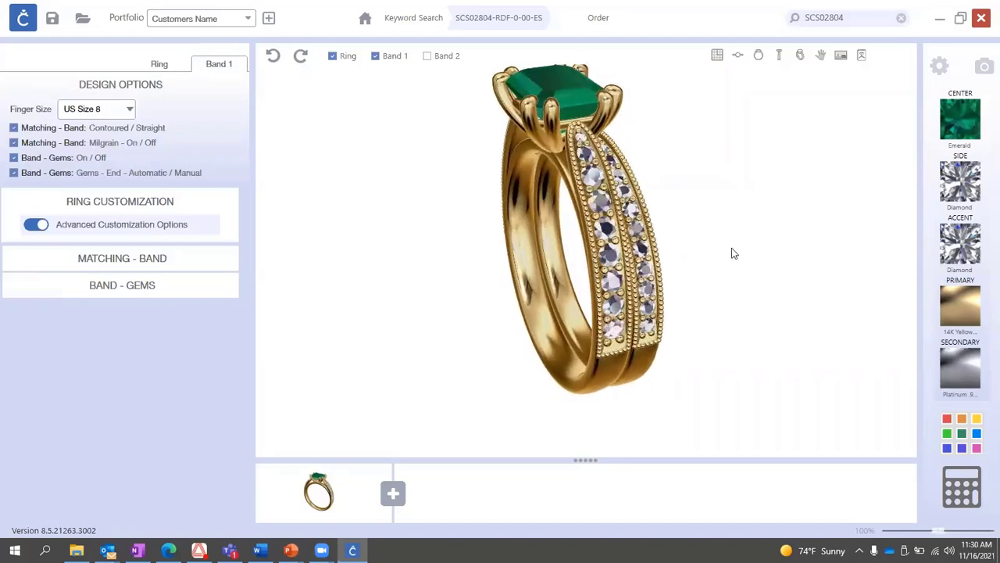
{"action": "left_click_drag", "start_coordinate": [730, 252], "coordinate": [594, 190]}
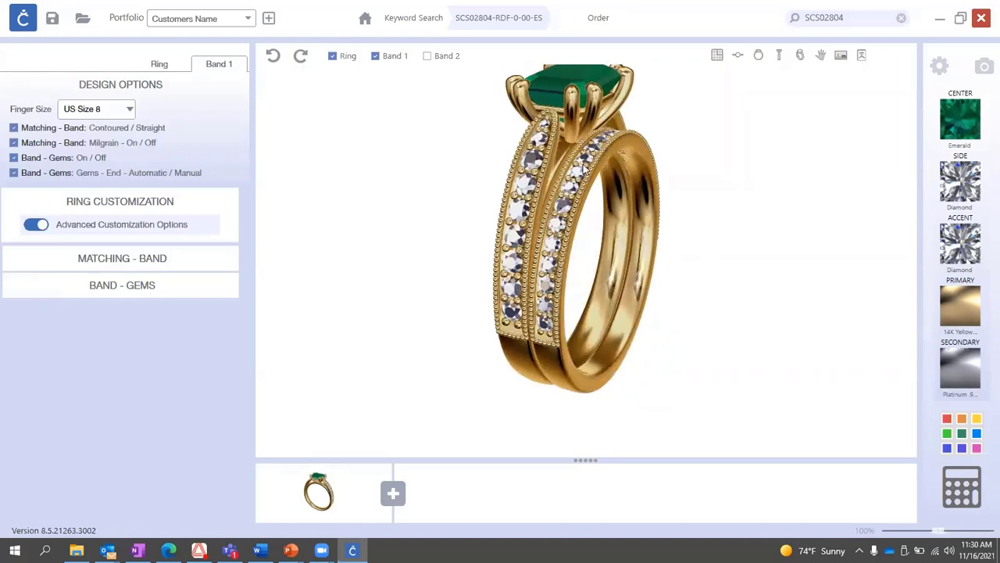
Increase the size of Band 1's accent gems to .02 ct.
{"action": "left_click", "coordinate": [173, 261]}
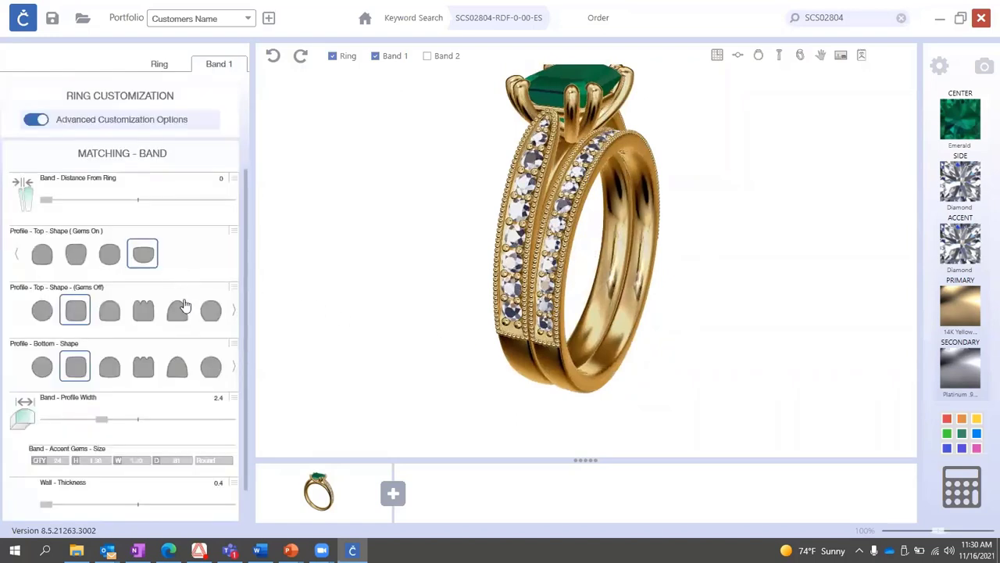
{"action": "left_click", "coordinate": [211, 164]}
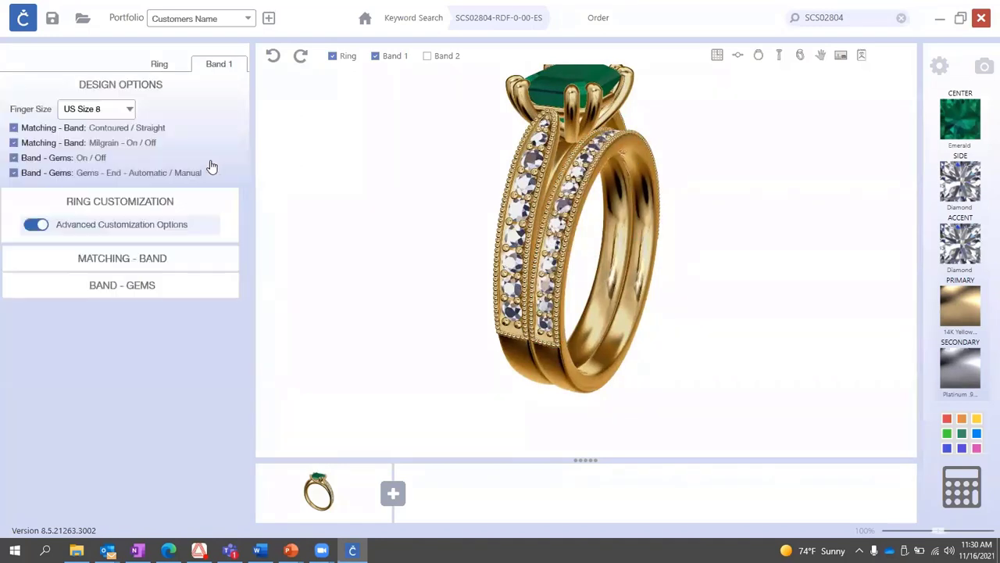
{"action": "left_click", "coordinate": [139, 288]}
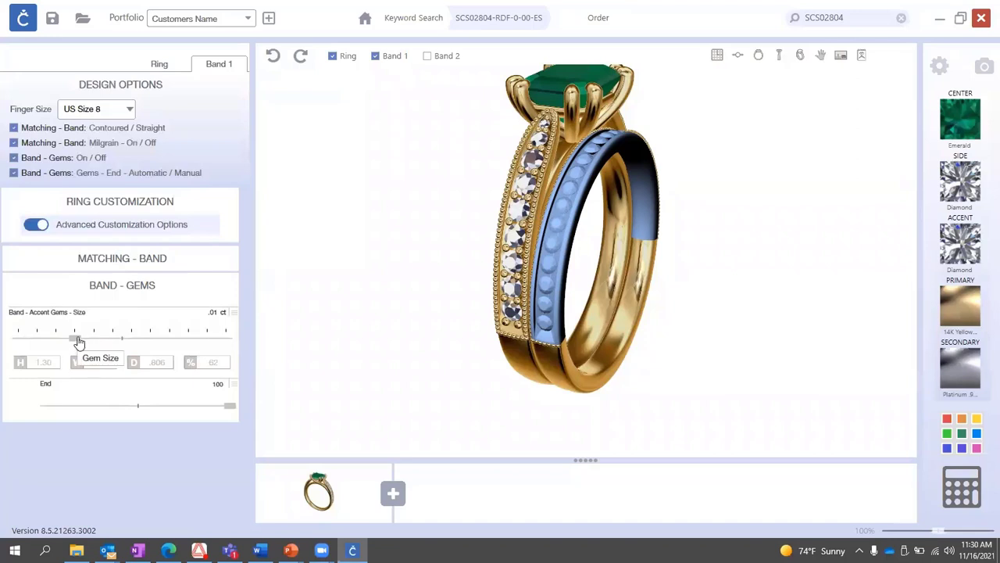
{"action": "left_click_drag", "start_coordinate": [76, 342], "coordinate": [112, 341]}
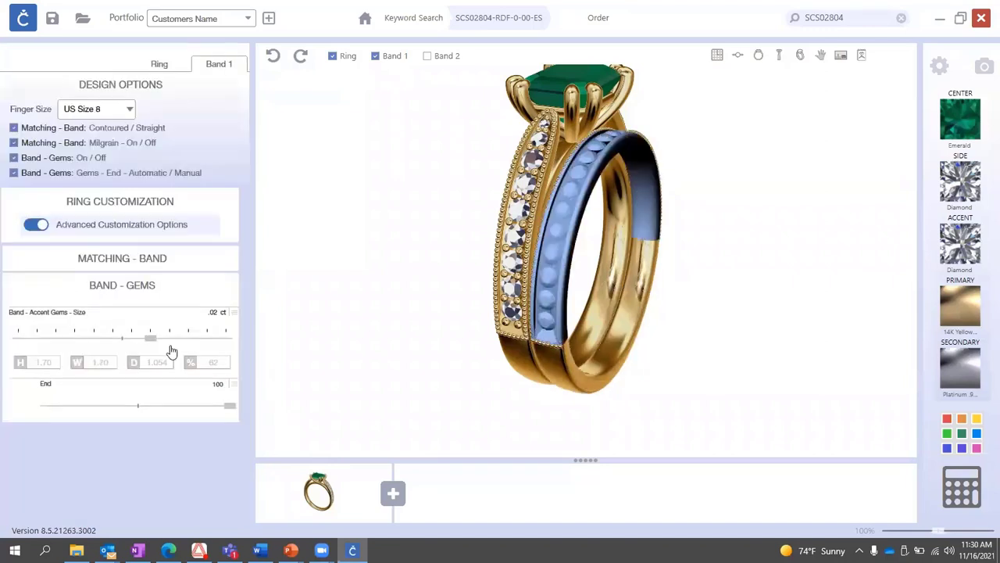
Compare Band 1's gem and profile settings, then set the band's profile width to 2.8.
{"action": "left_click", "coordinate": [157, 262]}
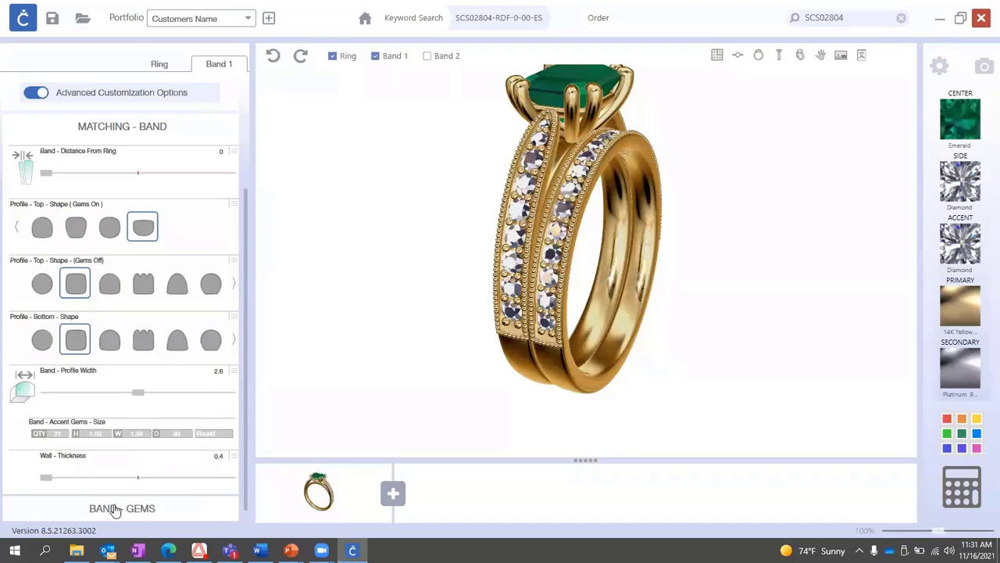
{"action": "left_click", "coordinate": [158, 514]}
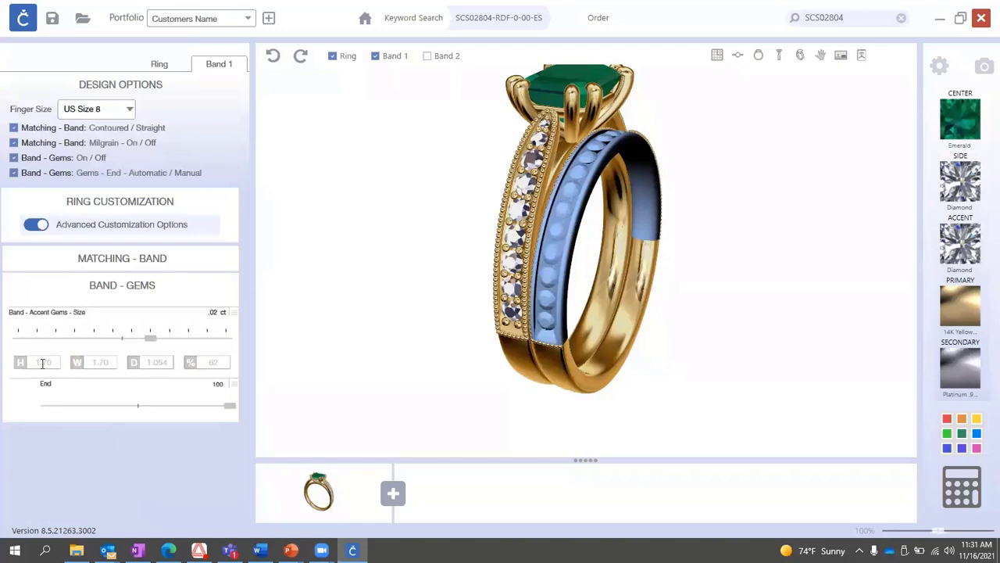
{"action": "left_click", "coordinate": [140, 259]}
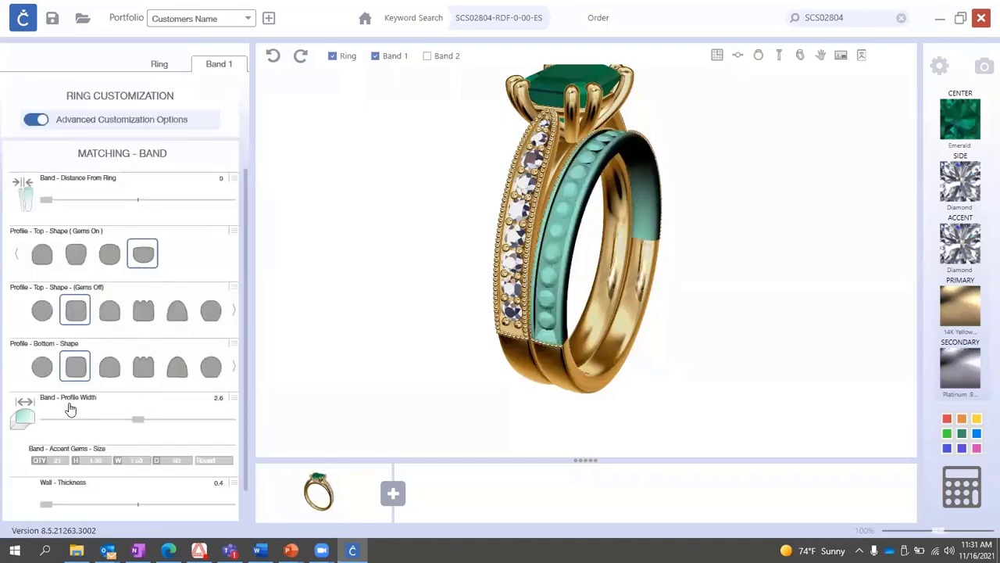
{"action": "left_click_drag", "start_coordinate": [139, 423], "coordinate": [181, 423]}
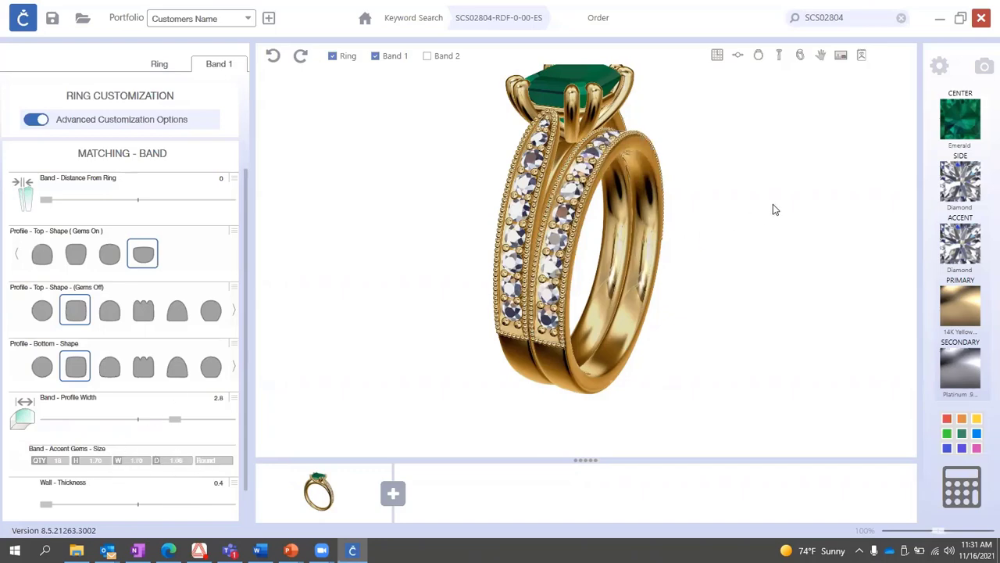
View the ring and band set from above at an angle, render it in that view, and close the rendering.
{"action": "right_click_drag", "start_coordinate": [773, 209], "coordinate": [817, 206]}
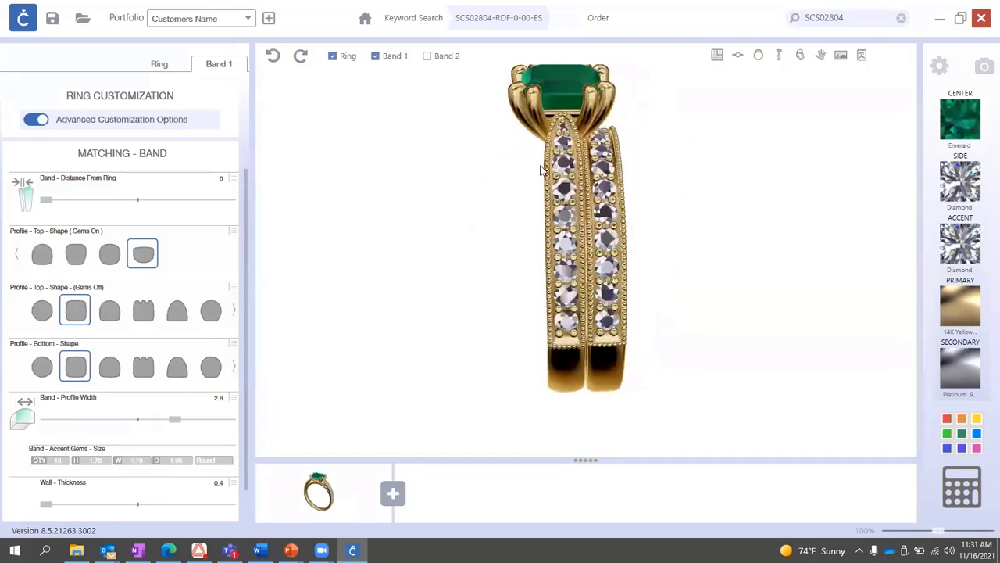
{"action": "right_click_drag", "start_coordinate": [500, 172], "coordinate": [629, 273]}
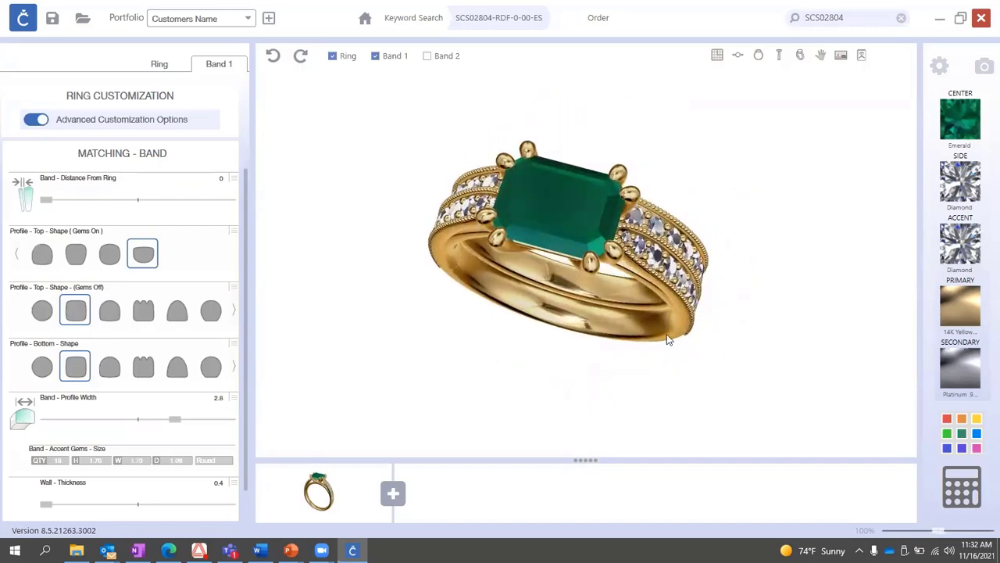
{"action": "right_click_drag", "start_coordinate": [758, 286], "coordinate": [734, 283]}
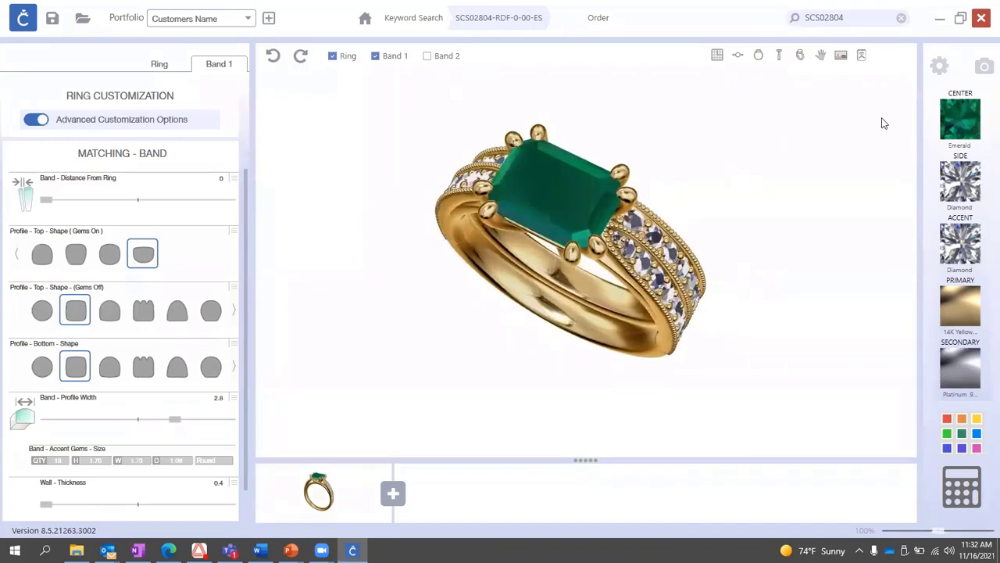
{"action": "left_click", "coordinate": [984, 66]}
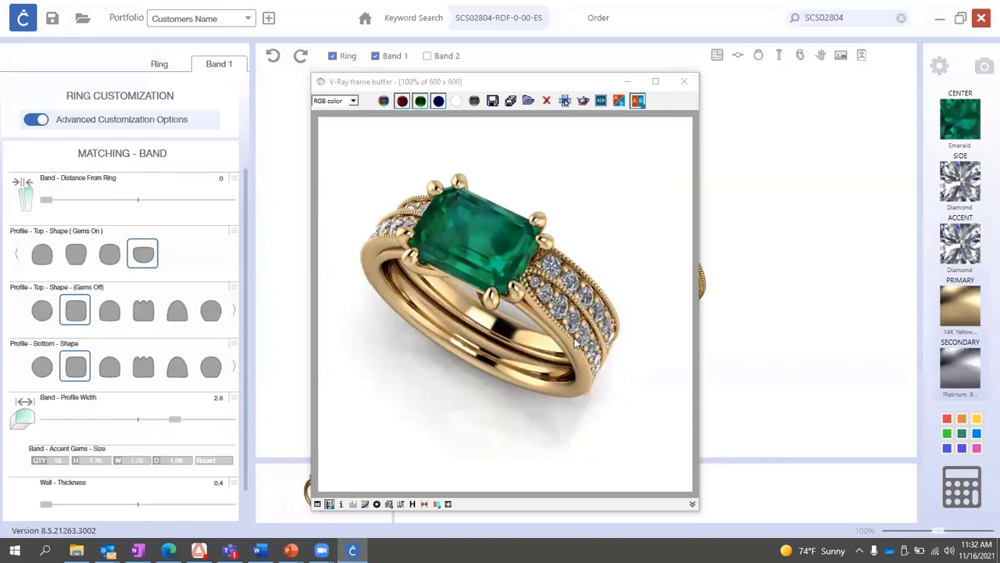
{"action": "left_click", "coordinate": [683, 84]}
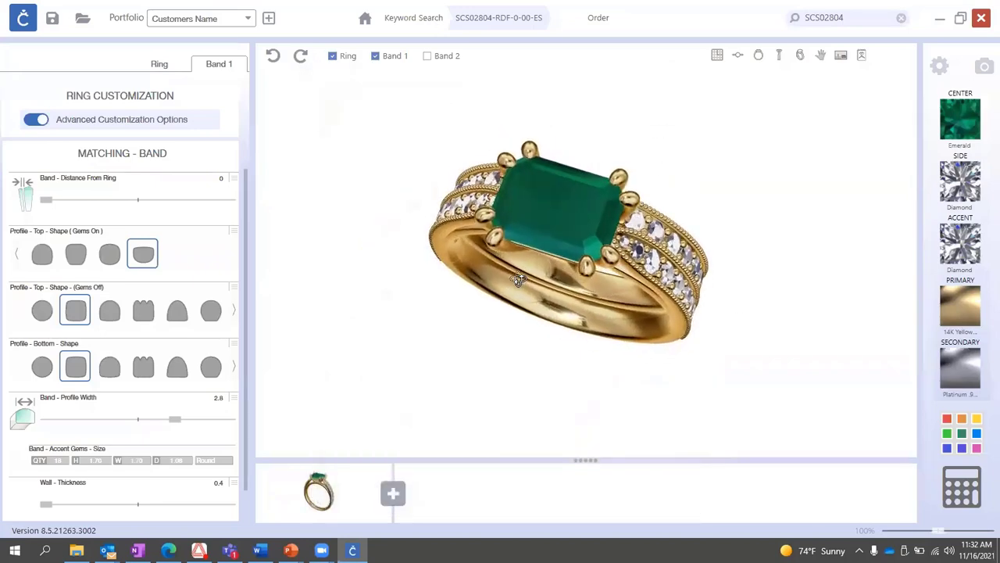
Open the order form, try Use My Stone(s) for the large emerald, then set it to No Stone(s) Supplied.
{"action": "left_click", "coordinate": [598, 19]}
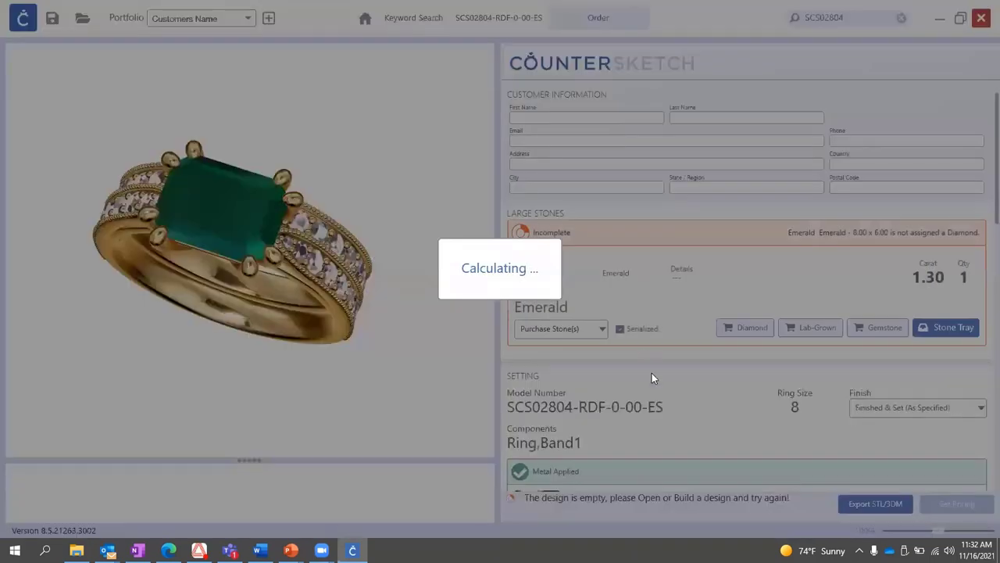
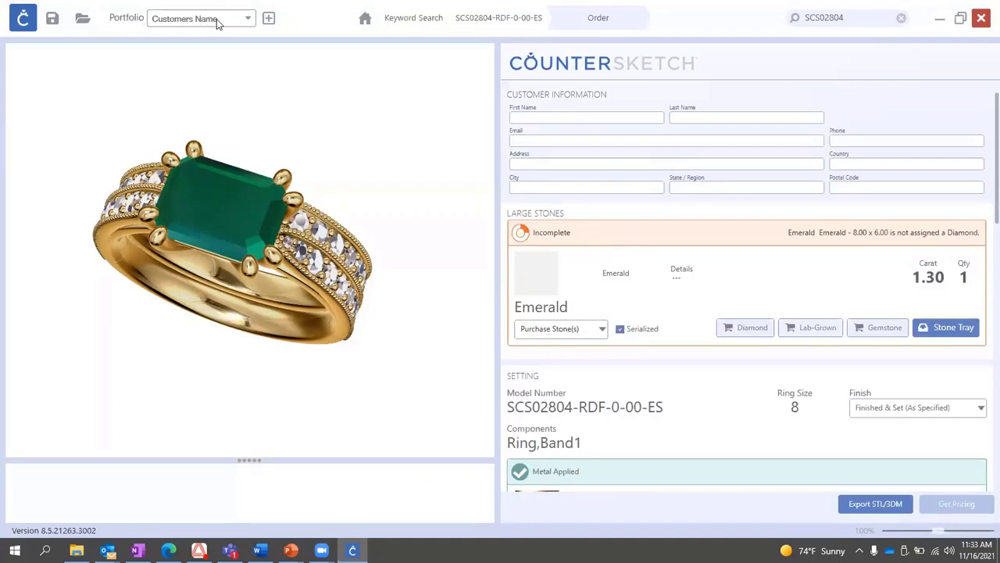
{"action": "scroll", "coordinate": [728, 186], "scroll_direction": "down", "scroll_amount": 1}
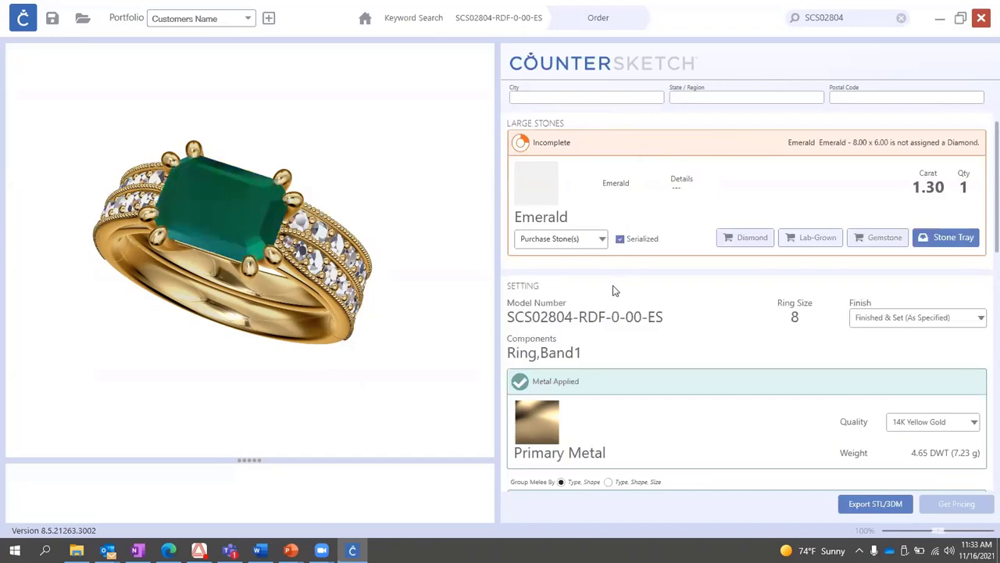
{"action": "left_click", "coordinate": [602, 245]}
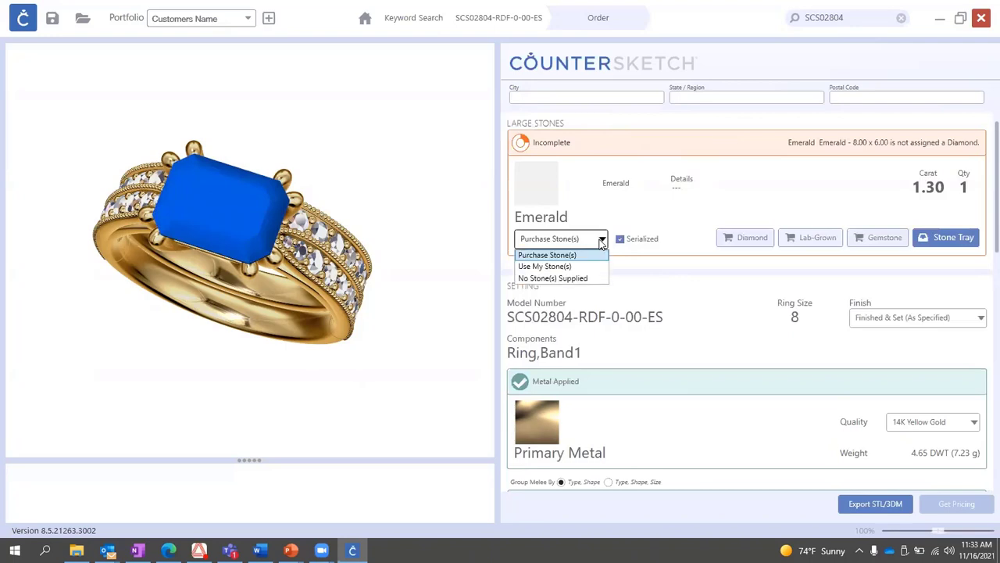
{"action": "left_click", "coordinate": [547, 266]}
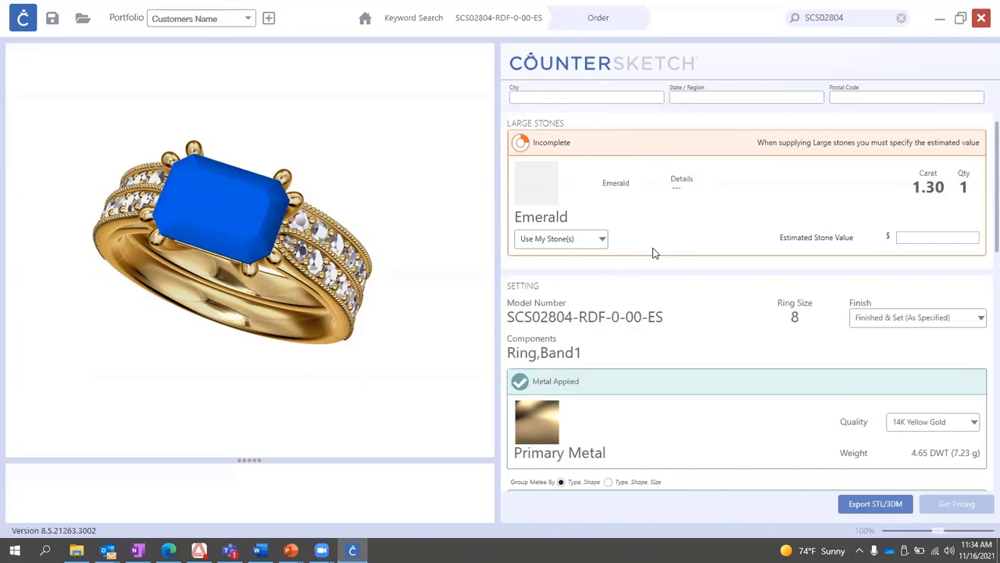
{"action": "left_click", "coordinate": [932, 240]}
{"action": "left_click", "coordinate": [573, 241]}
{"action": "left_click", "coordinate": [574, 277]}
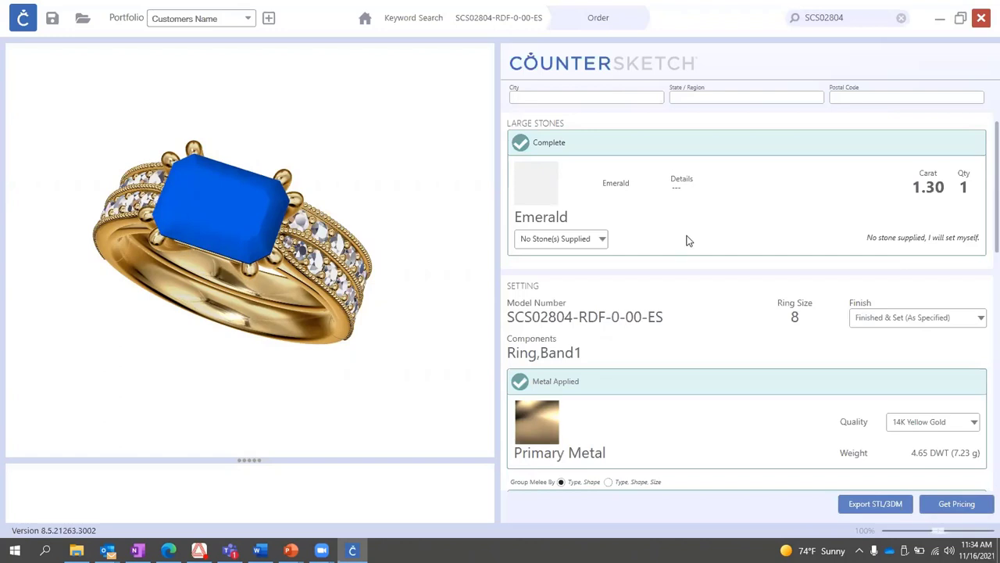
Choose Finished & Set (As Specified) as the finish for the ring and band setting.
{"action": "scroll", "coordinate": [686, 223], "scroll_direction": "down", "scroll_amount": 2}
{"action": "scroll", "coordinate": [687, 220], "scroll_direction": "down", "scroll_amount": 1}
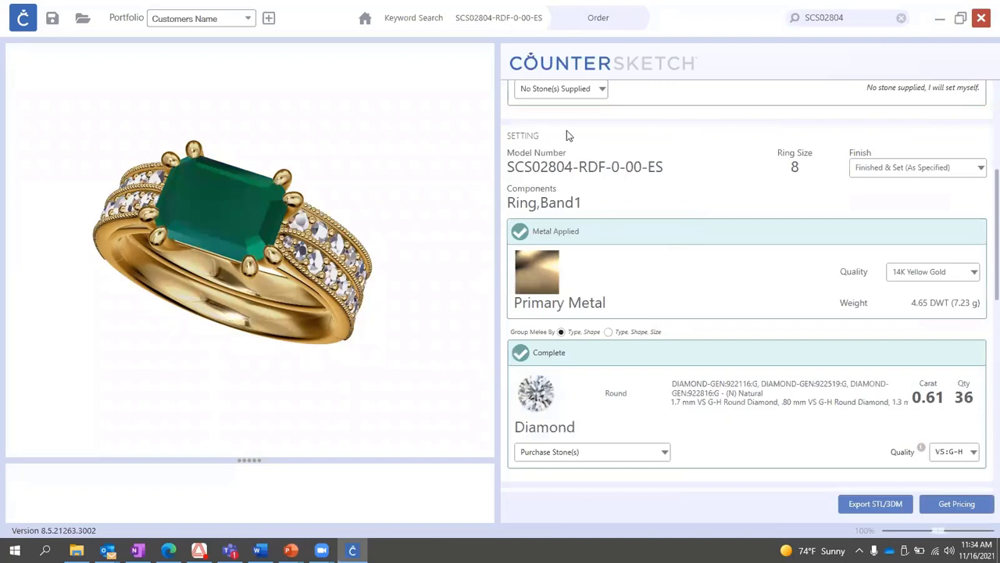
{"action": "left_click", "coordinate": [927, 168]}
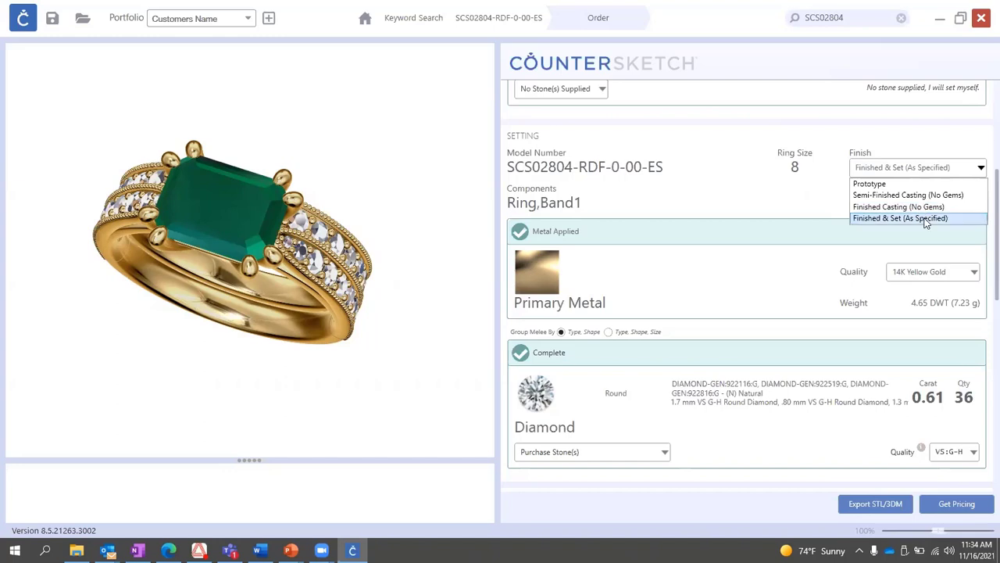
{"action": "left_click", "coordinate": [926, 220]}
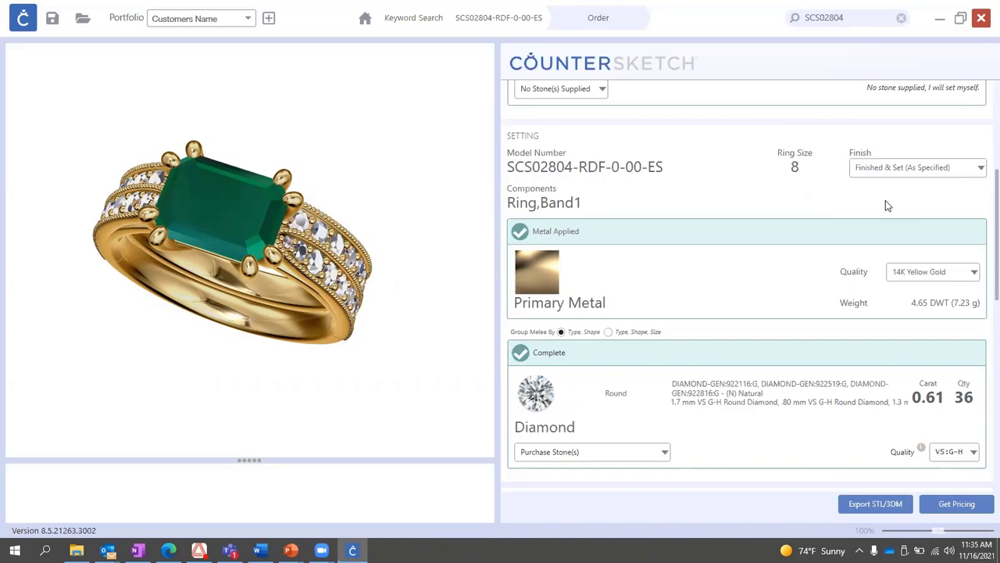
Review the quality options for the primary metal, keeping 14K Yellow Gold.
{"action": "scroll", "coordinate": [750, 270], "scroll_direction": "down", "scroll_amount": 1}
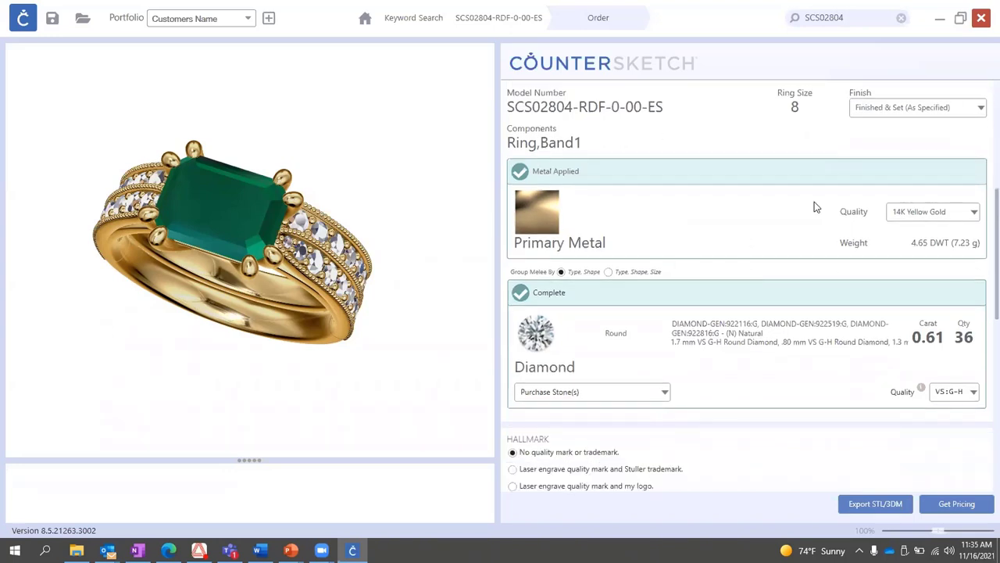
{"action": "left_click", "coordinate": [974, 211]}
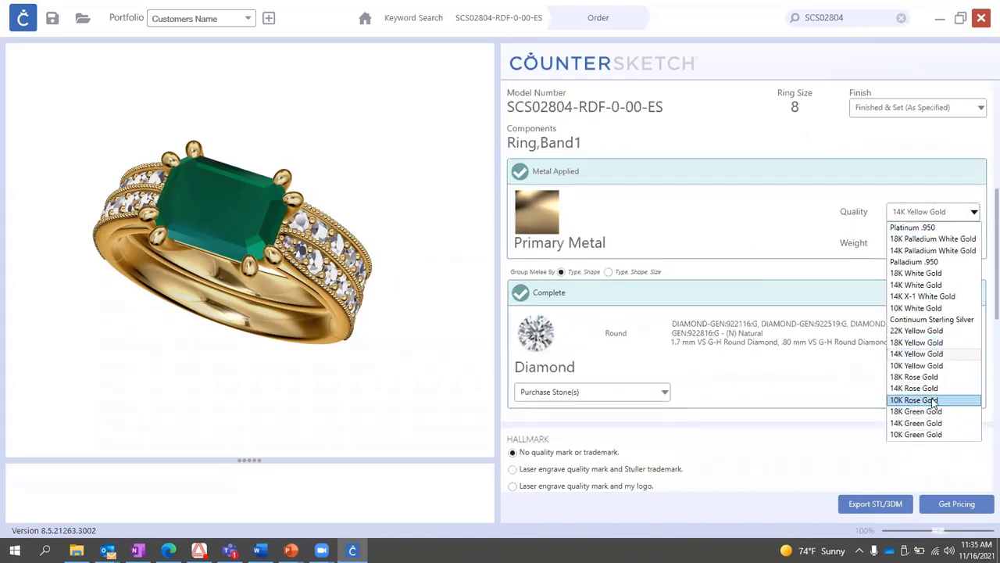
{"action": "left_click", "coordinate": [686, 219]}
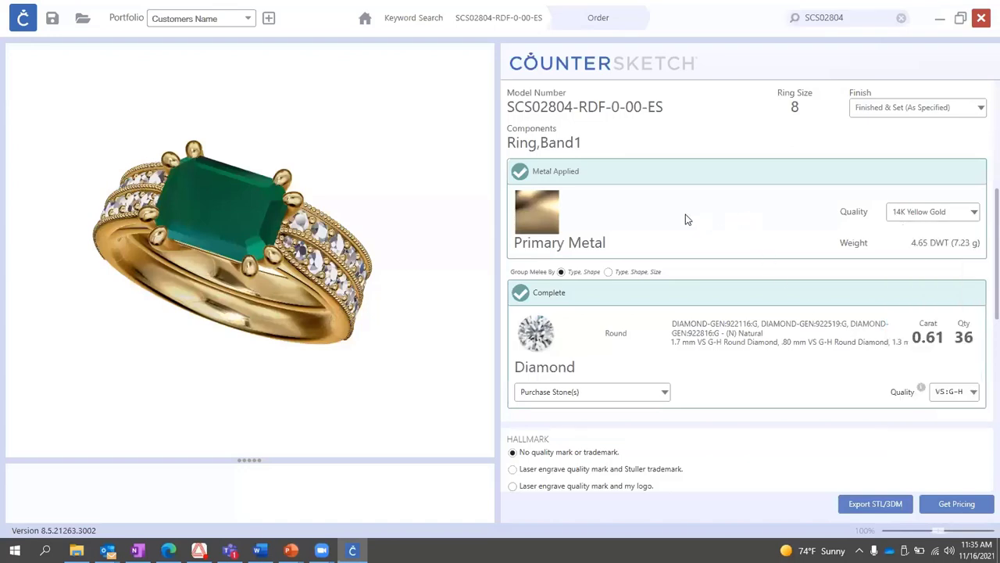
Review the stone supply and quality options for the round diamonds, keeping Purchase Stone(s) and VS:G-H.
{"action": "scroll", "coordinate": [756, 268], "scroll_direction": "down", "scroll_amount": 2}
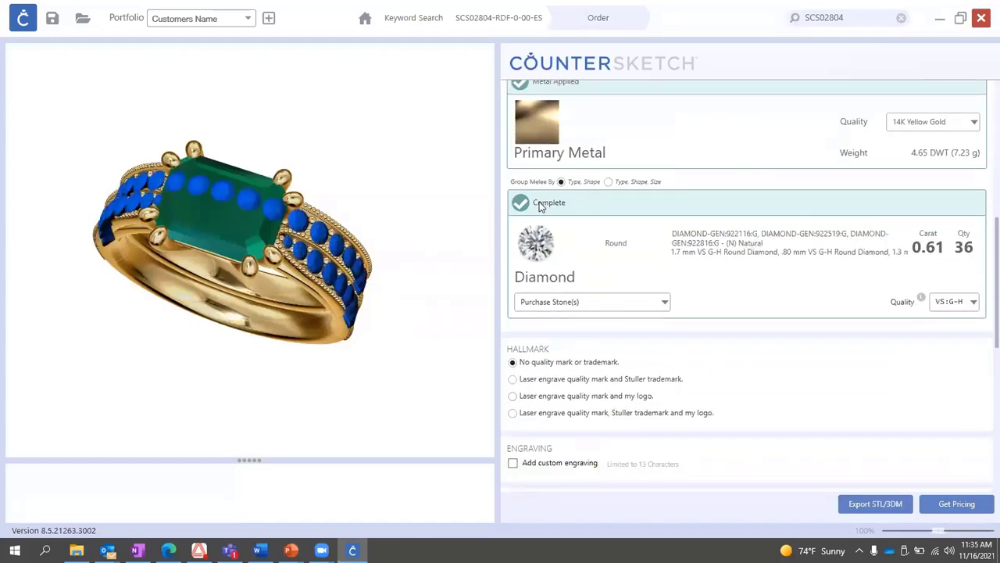
{"action": "left_click", "coordinate": [664, 301]}
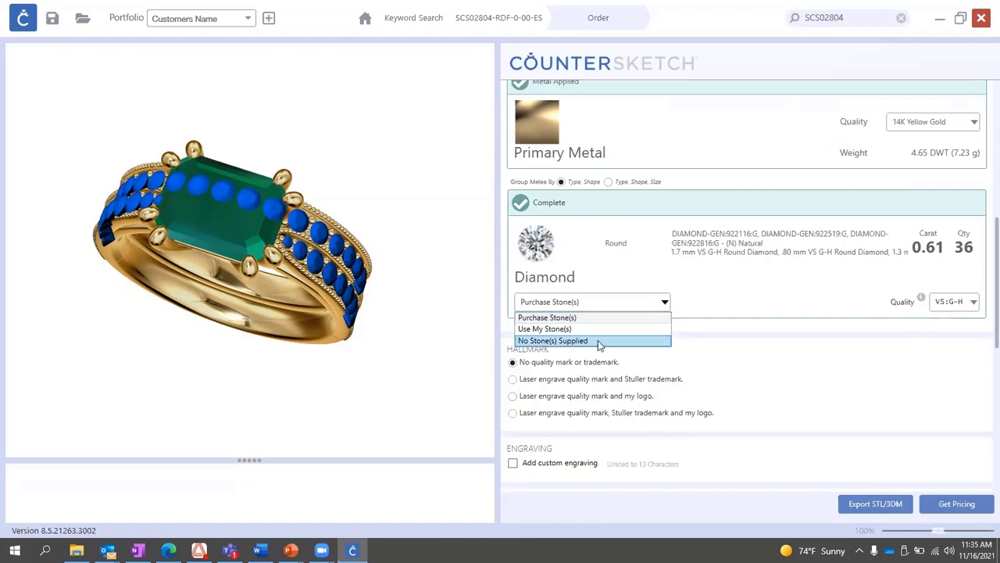
{"action": "left_click", "coordinate": [789, 280]}
{"action": "left_click", "coordinate": [963, 302]}
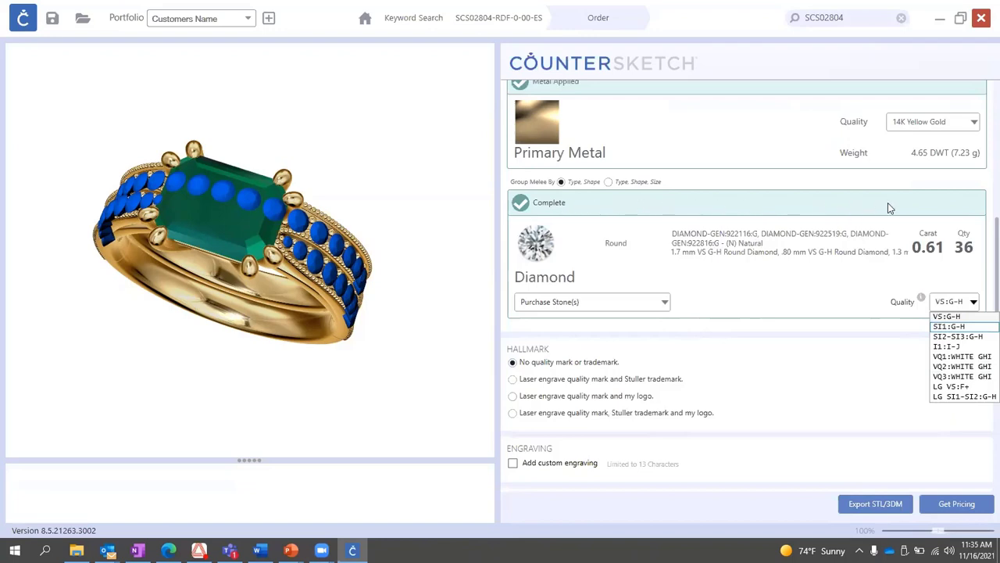
{"action": "left_click", "coordinate": [776, 280]}
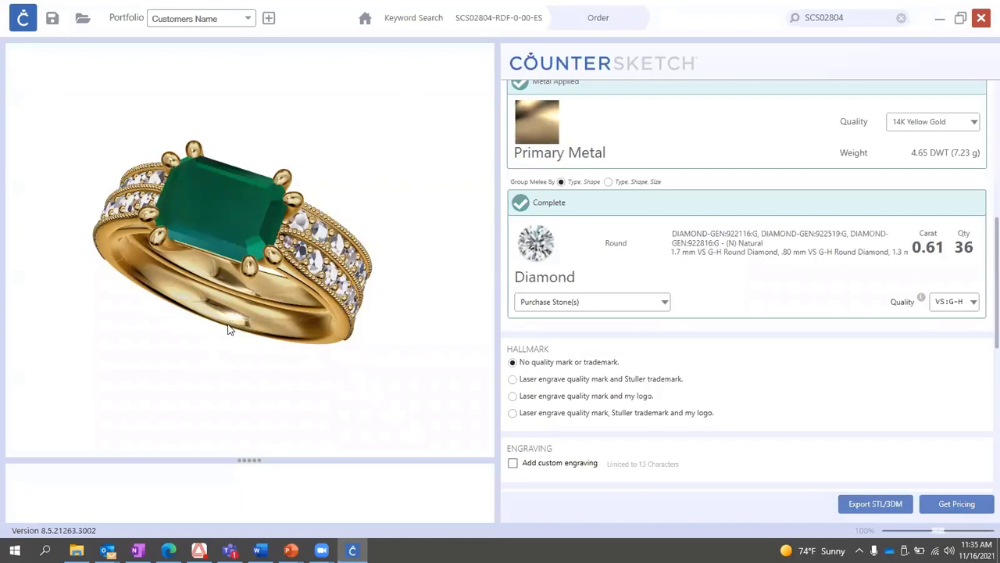
Return to the ring design, look through the accent stone choices, and go back to the order form.
{"action": "left_click", "coordinate": [497, 20]}
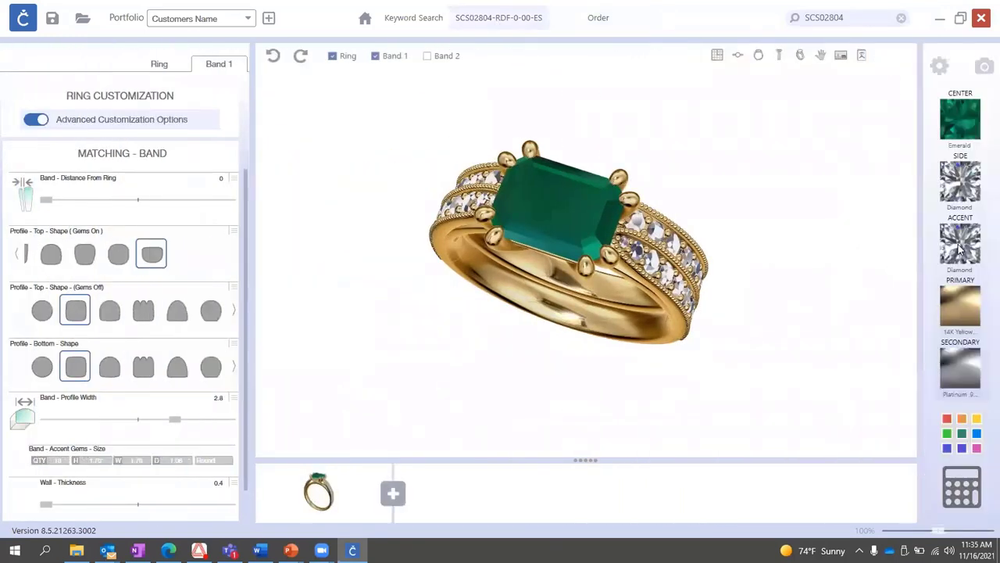
{"action": "left_click", "coordinate": [960, 244]}
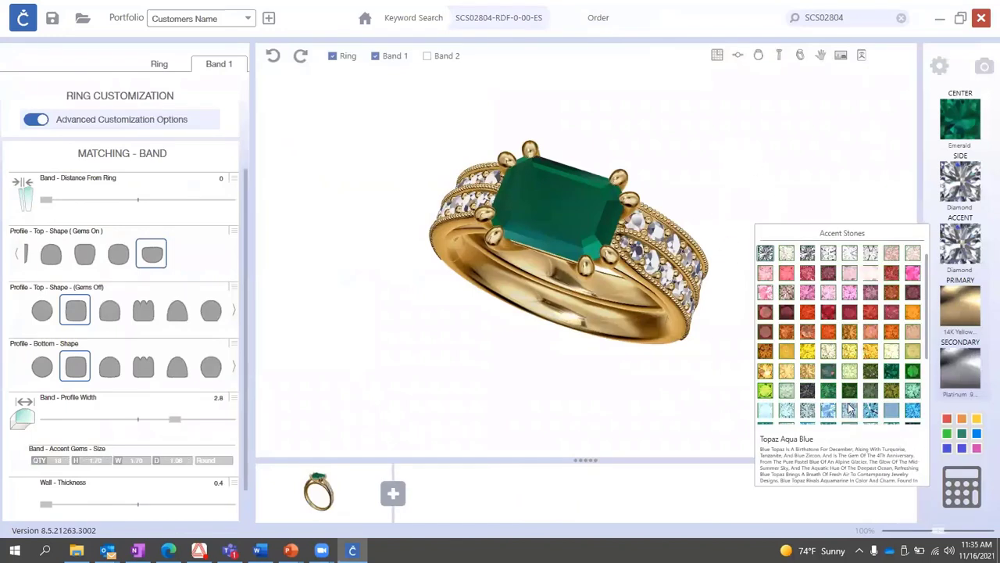
{"action": "left_click", "coordinate": [600, 25]}
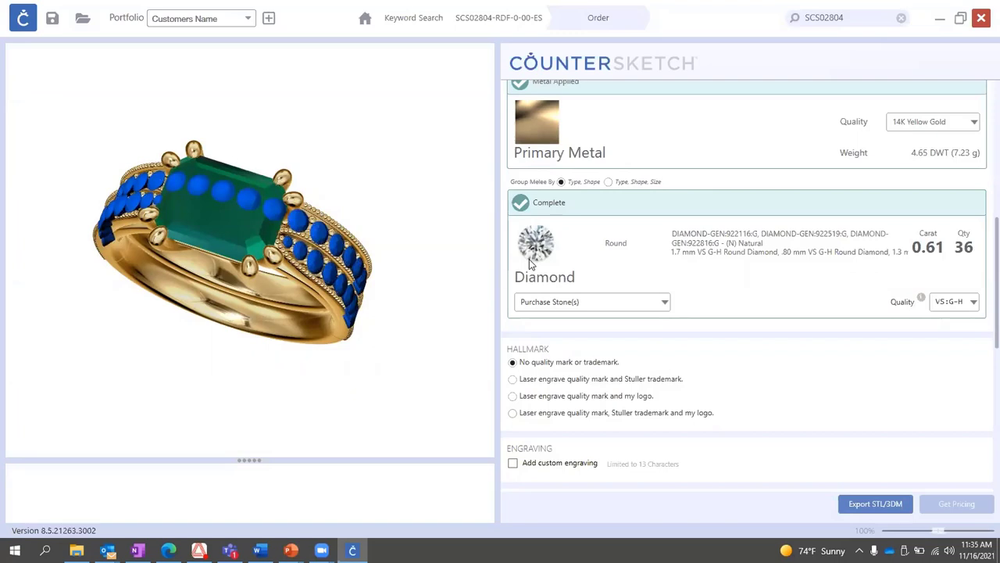
Turn on custom engraving to view its text, font, size and fill color options, and turn it off again.
{"action": "scroll", "coordinate": [782, 266], "scroll_direction": "down", "scroll_amount": 2}
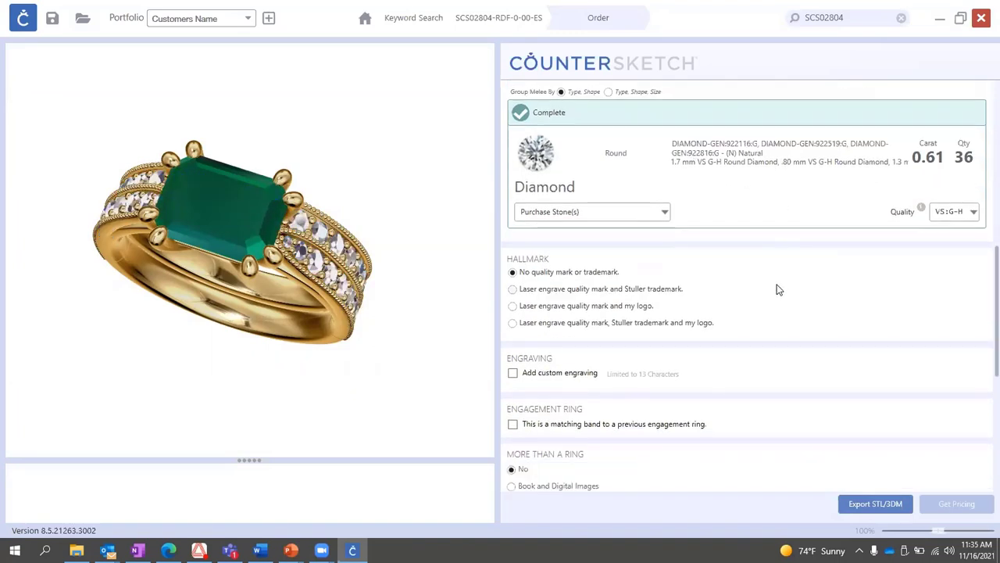
{"action": "scroll", "coordinate": [778, 290], "scroll_direction": "down", "scroll_amount": 3}
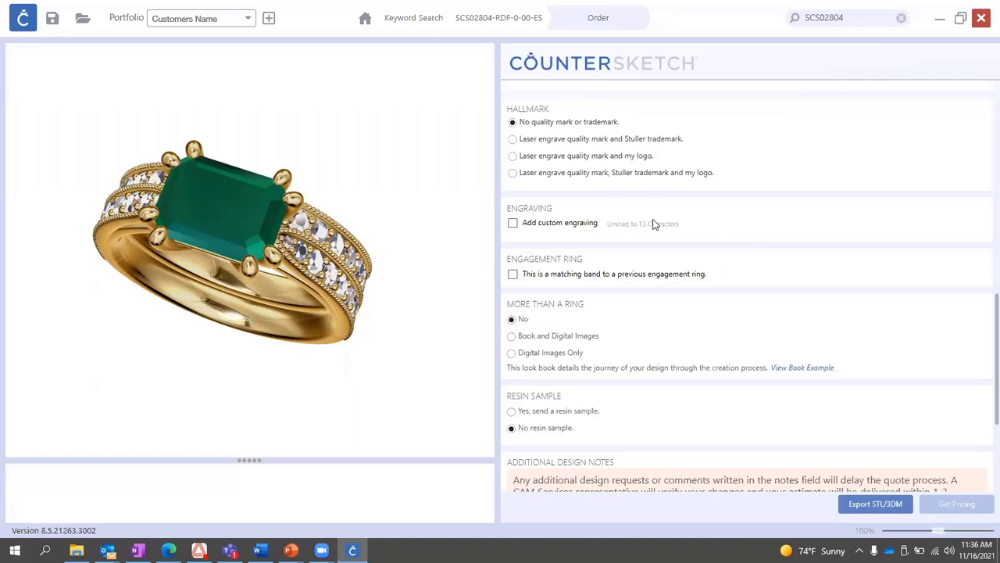
{"action": "left_click", "coordinate": [513, 223]}
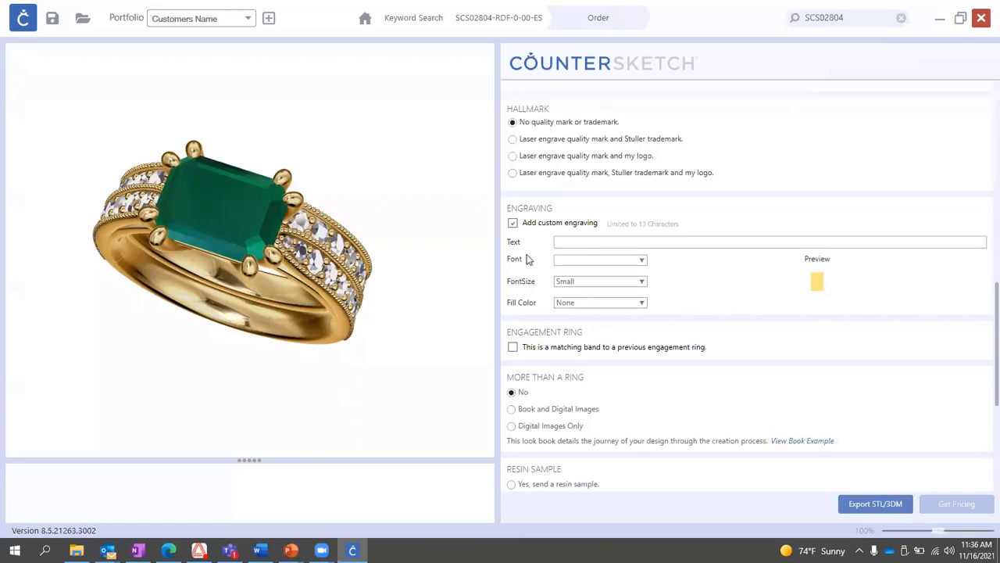
{"action": "left_click", "coordinate": [512, 224]}
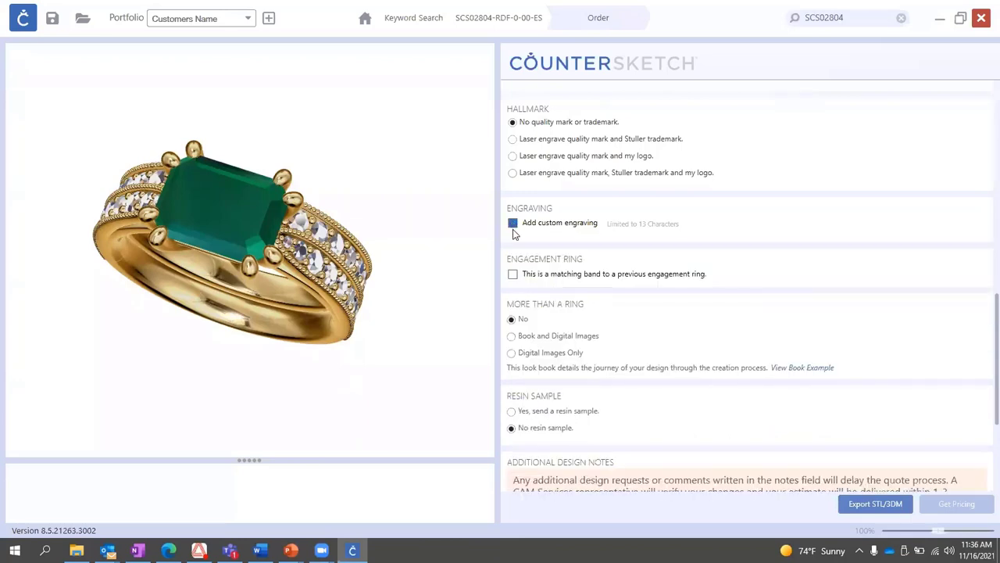
Try the option for a band matching a previous engagement ring, turn it off, and activate the additional design notes field.
{"action": "left_click", "coordinate": [512, 274]}
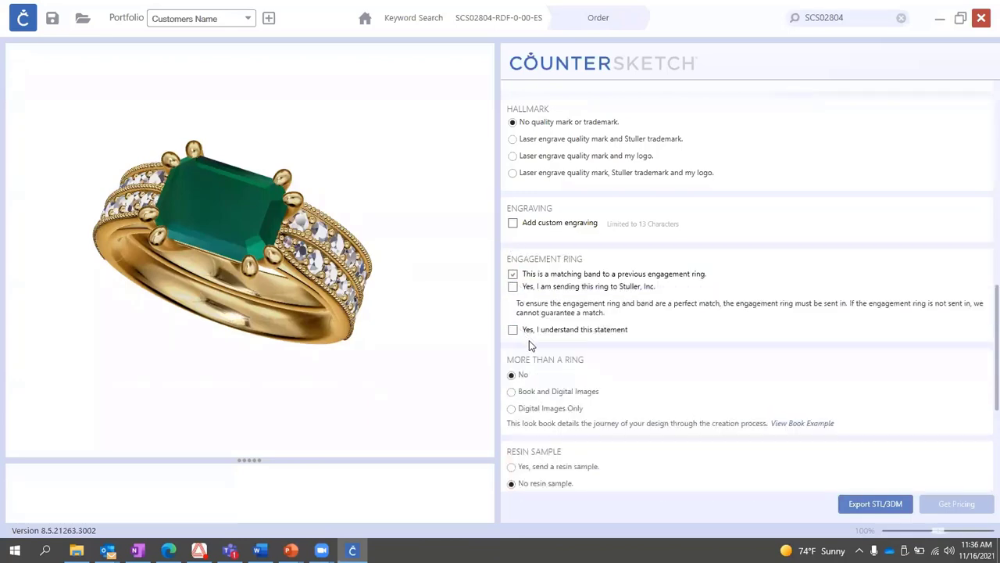
{"action": "left_click", "coordinate": [568, 292]}
{"action": "left_click", "coordinate": [550, 276]}
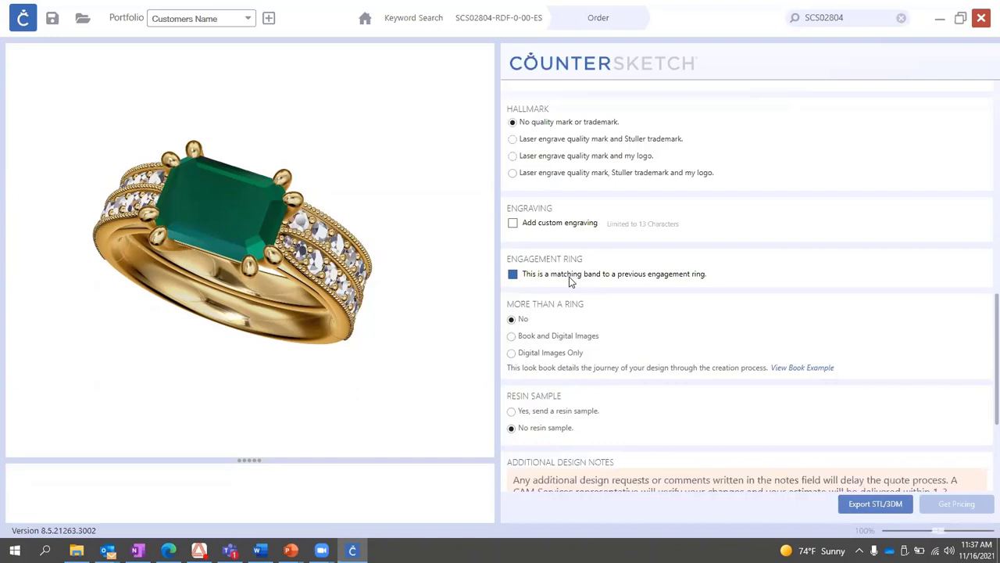
{"action": "left_click", "coordinate": [623, 275]}
{"action": "scroll", "coordinate": [622, 281], "scroll_direction": "down", "scroll_amount": 3}
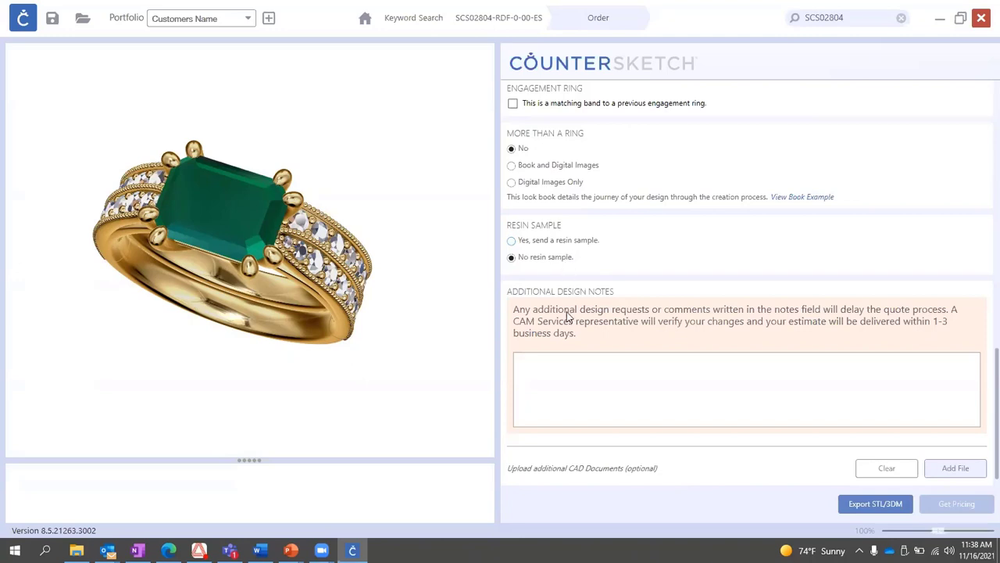
{"action": "left_click", "coordinate": [544, 381]}
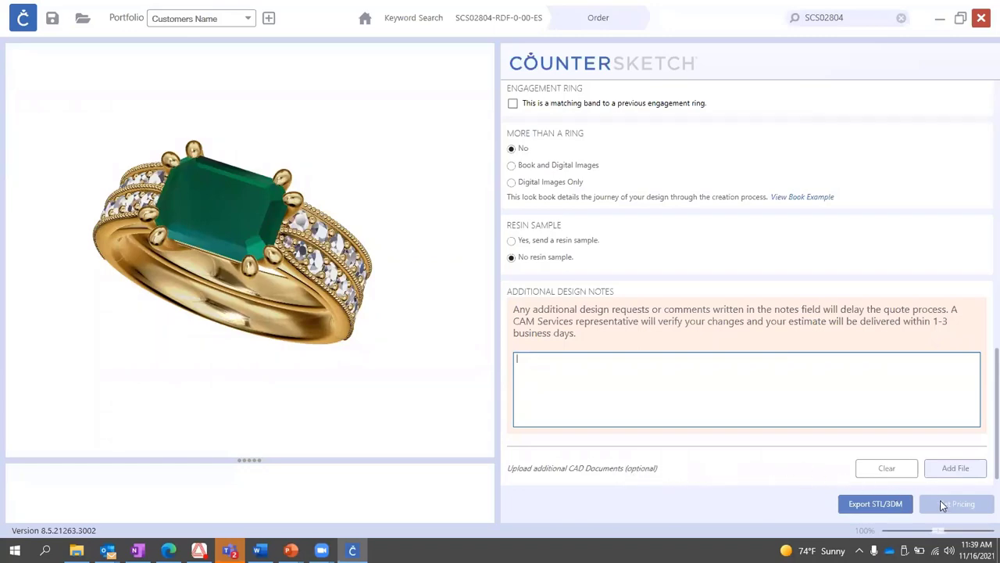
Set the large emerald's stone source to No Stone(s) Supplied.
{"action": "scroll", "coordinate": [563, 339], "scroll_direction": "up", "scroll_amount": 6}
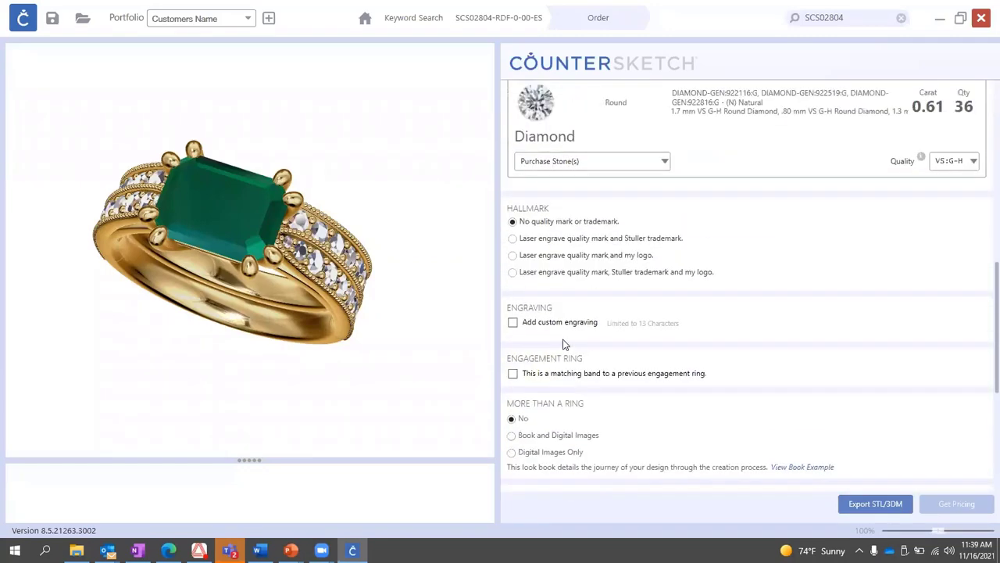
{"action": "scroll", "coordinate": [563, 344], "scroll_direction": "up", "scroll_amount": 3}
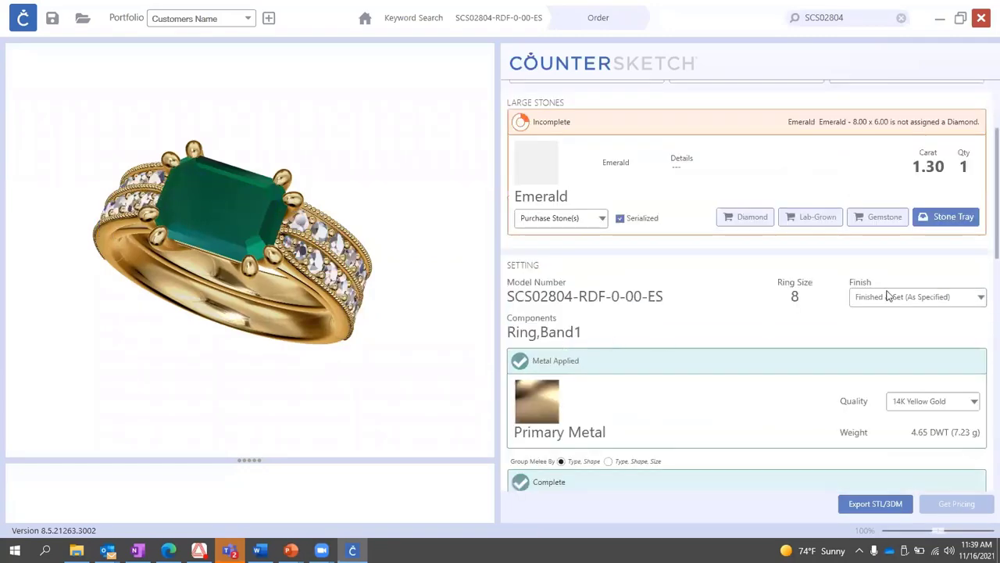
{"action": "left_click", "coordinate": [561, 218]}
{"action": "left_click", "coordinate": [569, 258]}
{"action": "scroll", "coordinate": [719, 320], "scroll_direction": "down", "scroll_amount": 9}
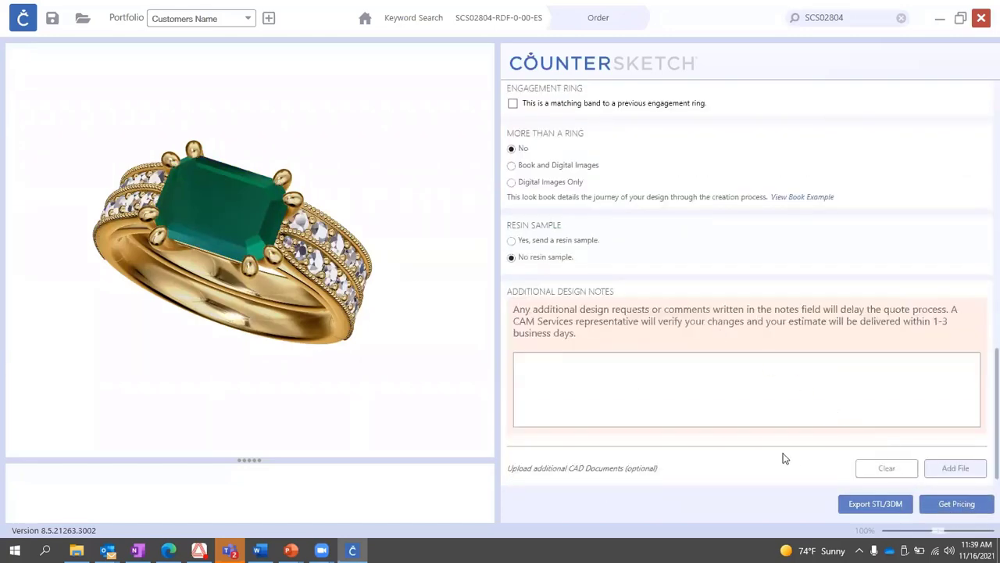
Review the order details, get the pricing for the ring and band set, and cancel without placing the order.
{"action": "scroll", "coordinate": [753, 445], "scroll_direction": "up", "scroll_amount": 1}
{"action": "scroll", "coordinate": [561, 156], "scroll_direction": "up", "scroll_amount": 8}
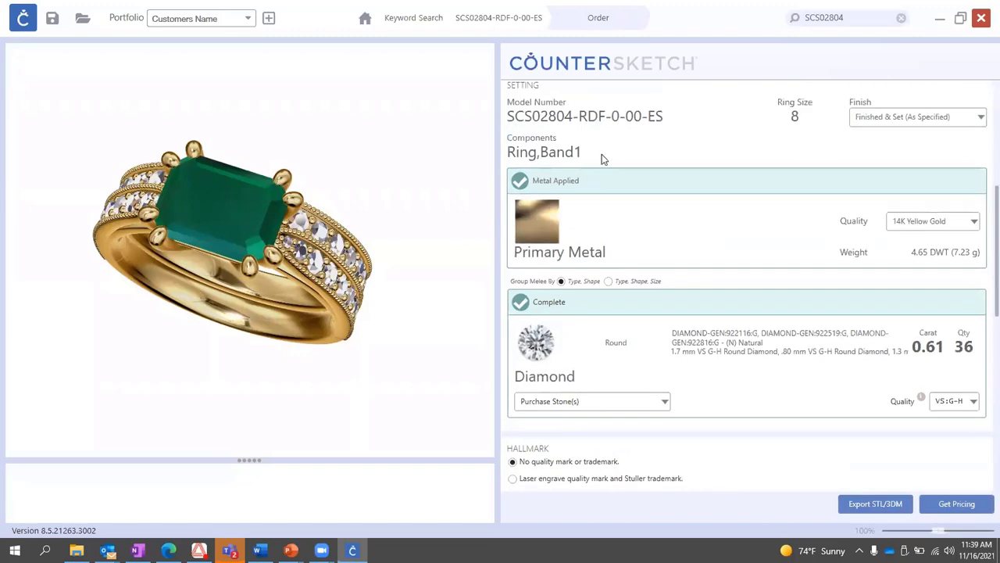
{"action": "scroll", "coordinate": [764, 305], "scroll_direction": "down", "scroll_amount": 5}
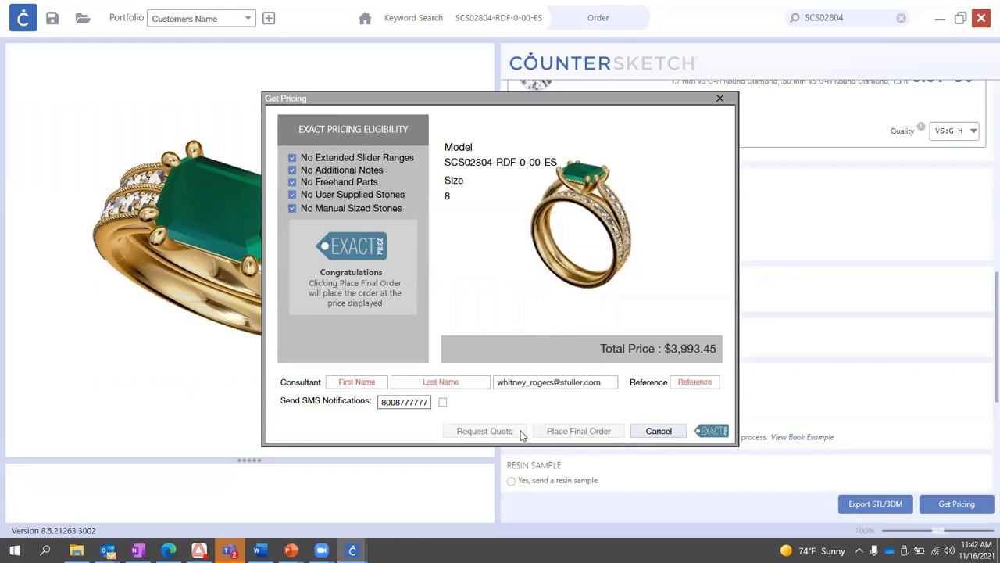
{"action": "left_click", "coordinate": [659, 431]}
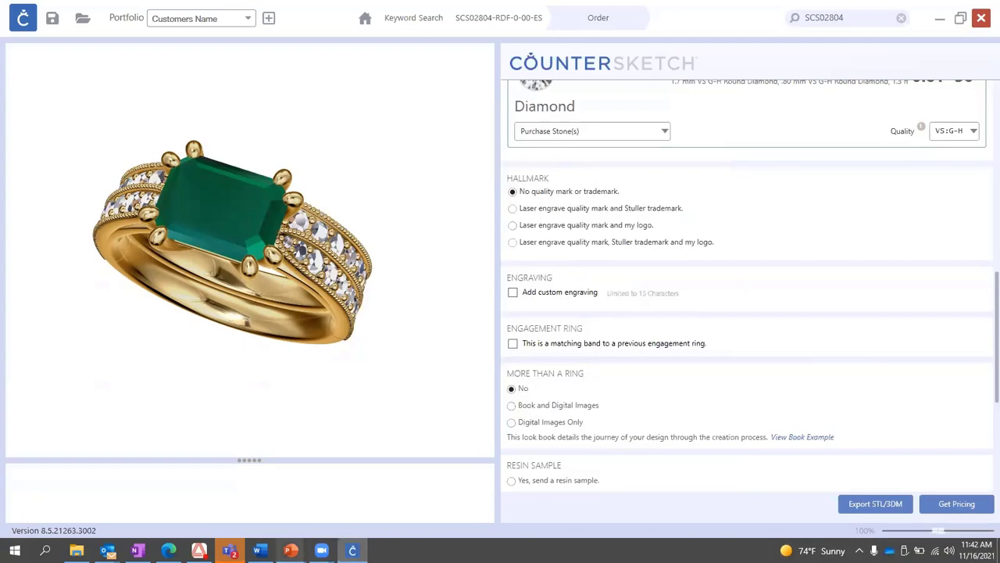
Switch to the PowerPoint slide show and advance to the CADCAM Services slide.
{"action": "mouse_move", "coordinate": [291, 550]}
{"action": "left_click", "coordinate": [338, 506]}
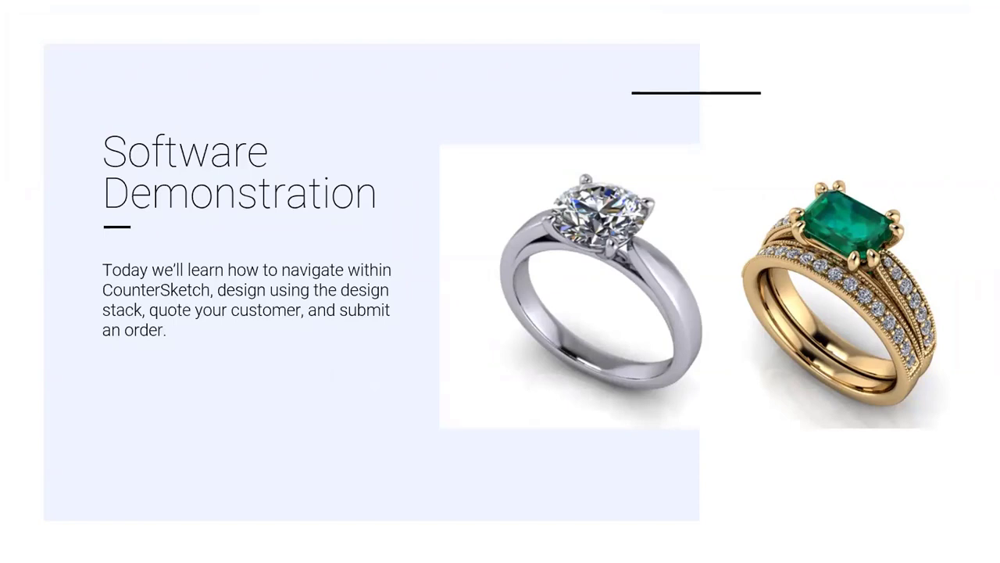
{"action": "key", "text": "Right"}
{"action": "mouse_move", "coordinate": [286, 335]}
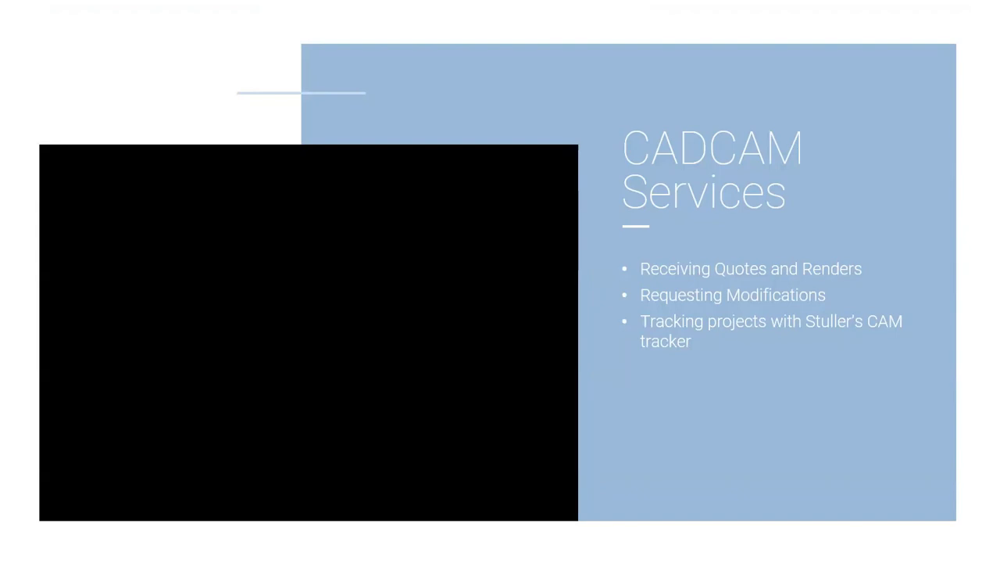
{"action": "mouse_move", "coordinate": [330, 519]}
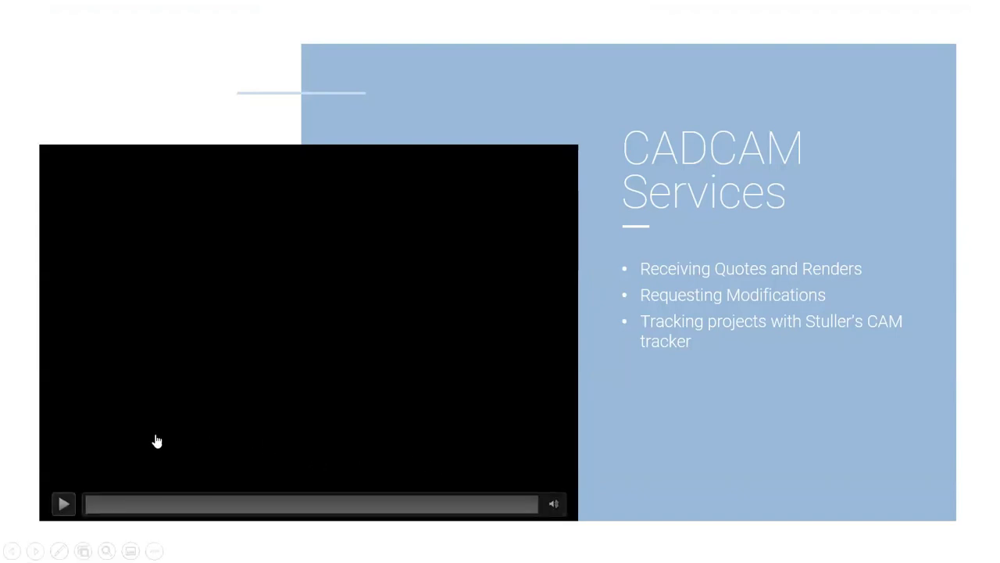